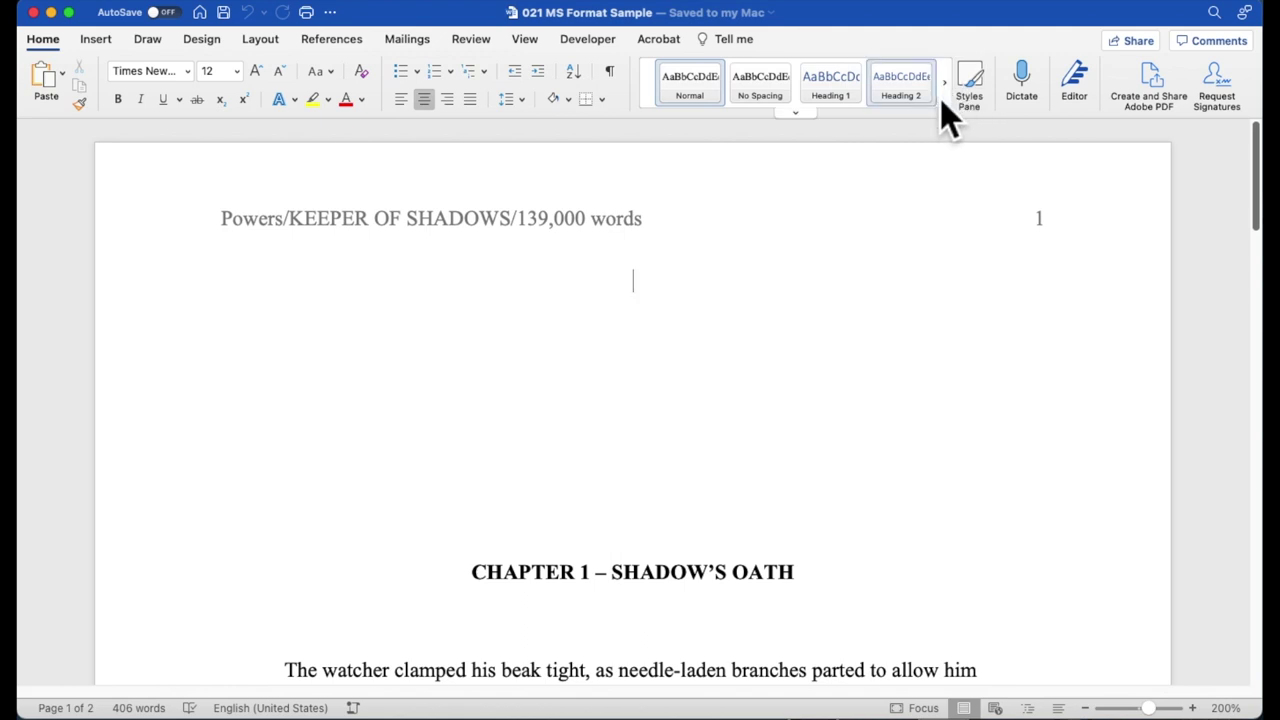
double_click(965, 170)
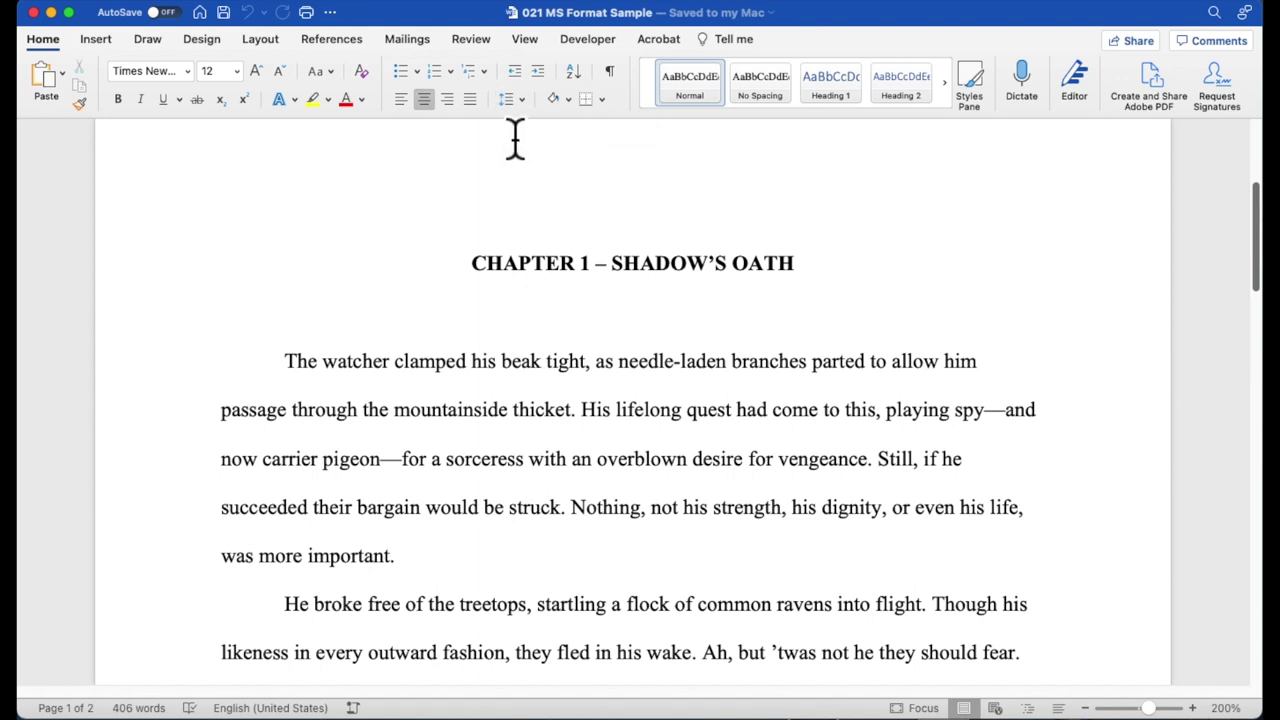
scroll(1185, 470, "up", 5)
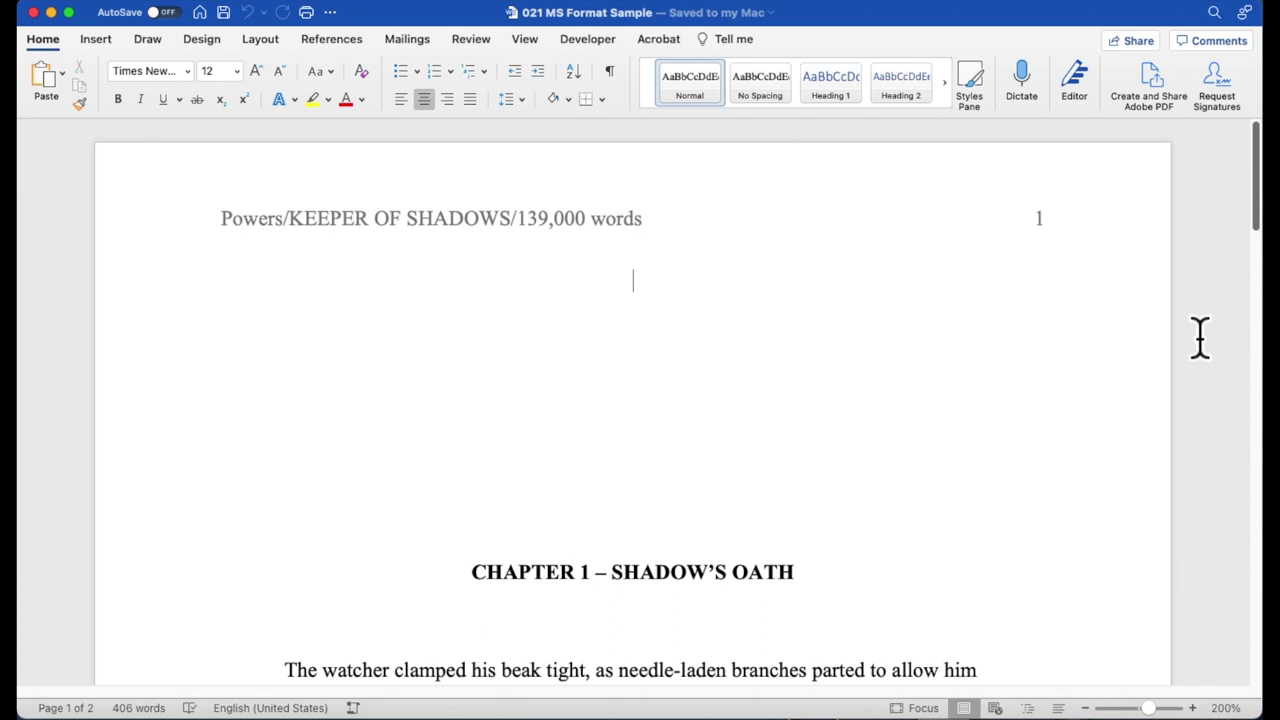
scroll(1050, 385, "down", 3)
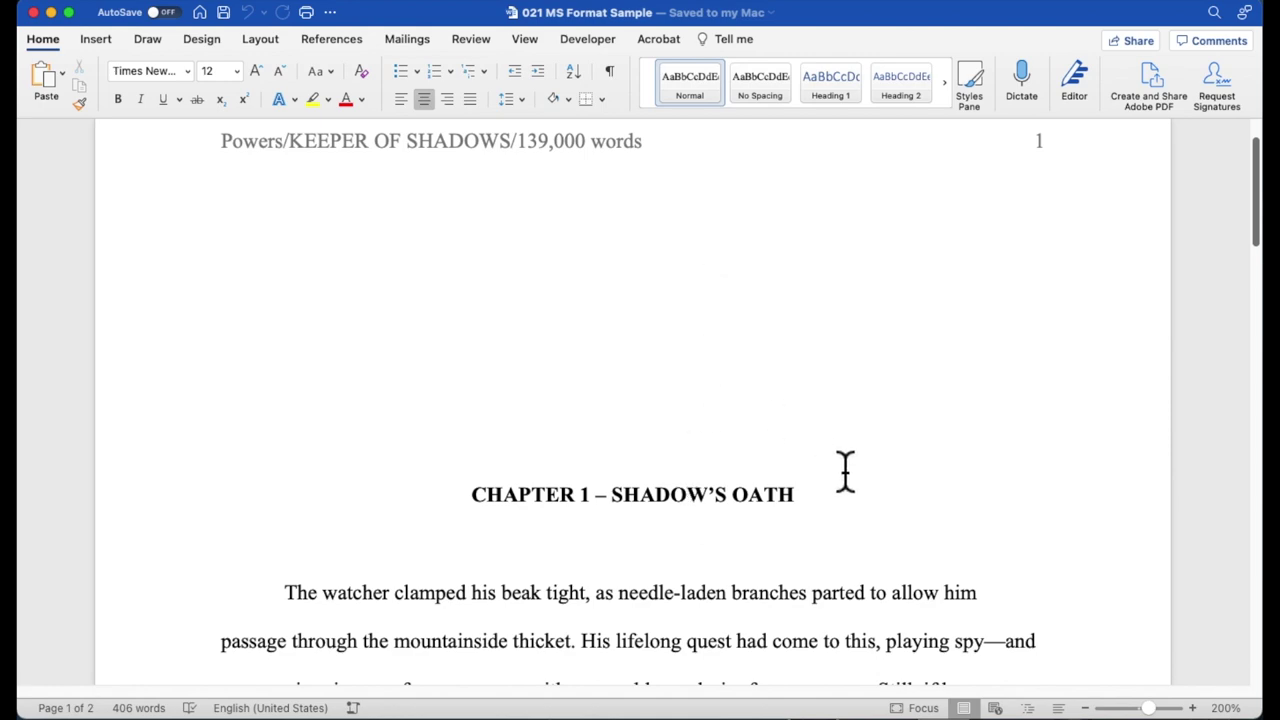
scroll(846, 471, "down", 8)
scroll(846, 471, "down", 20)
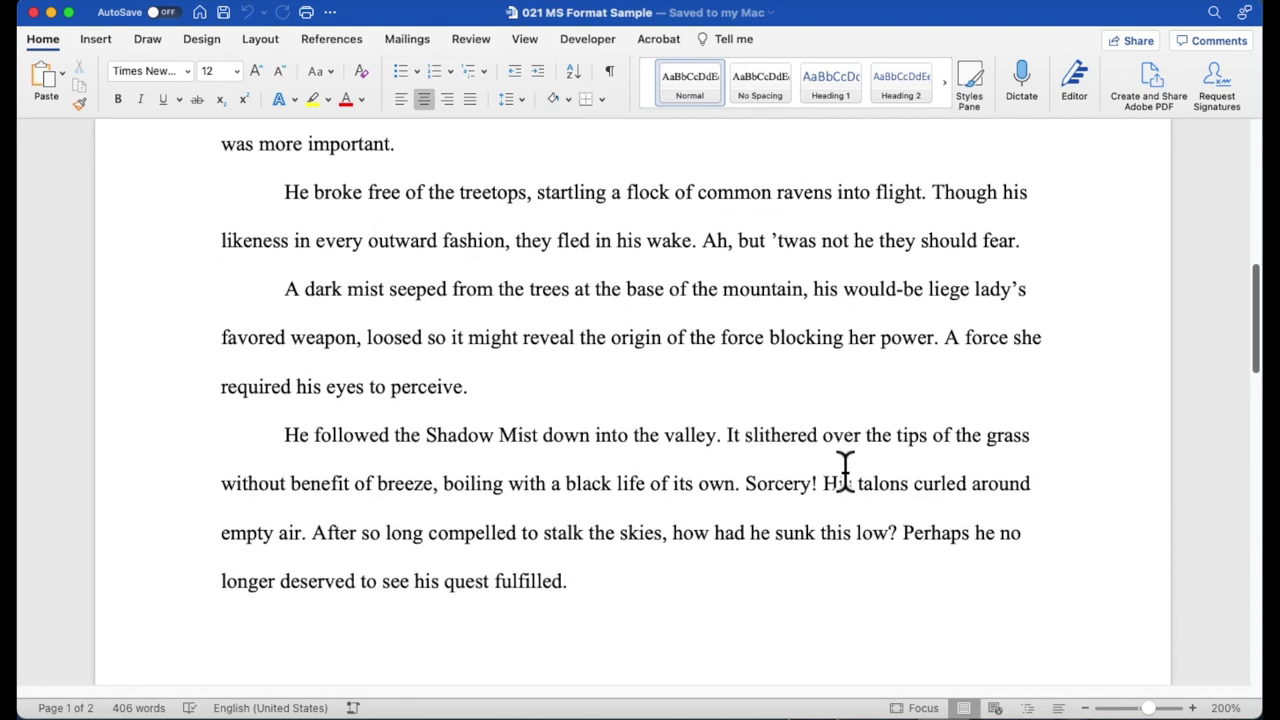
scroll(846, 471, "up", 20)
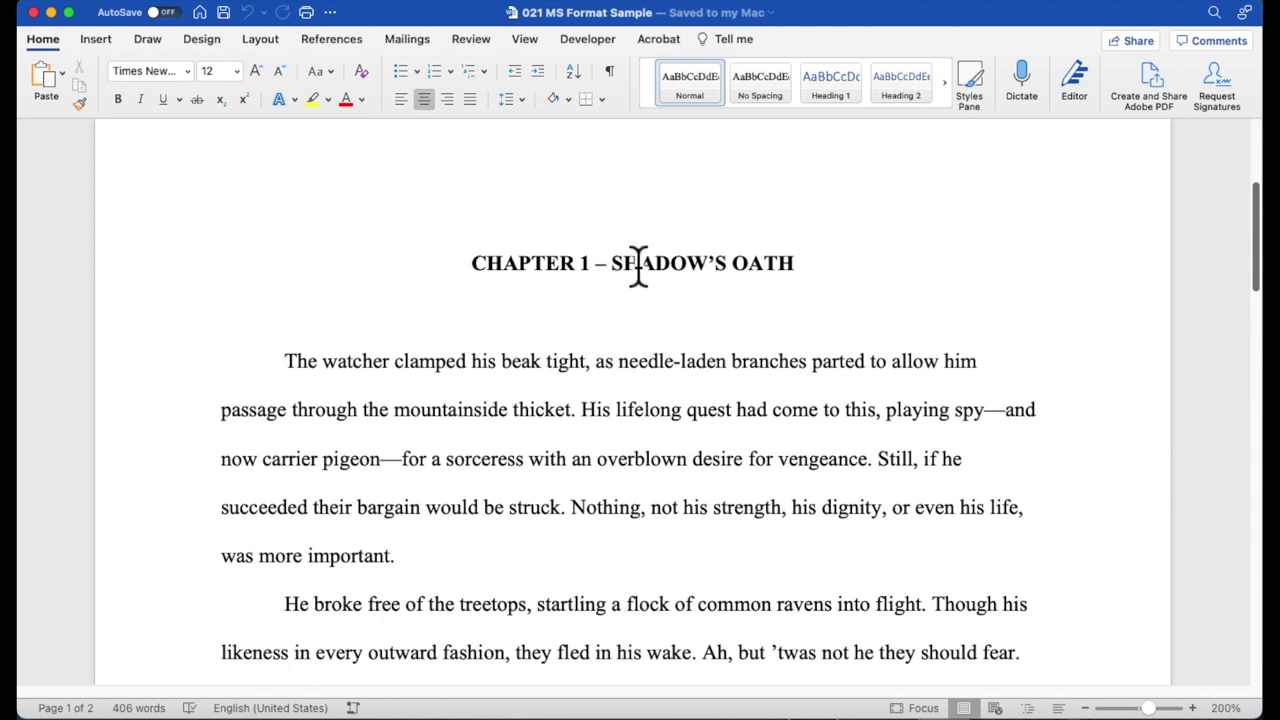
Show formatting marks and inspect the empty paragraphs above the chapter heading.
left_click(612, 75)
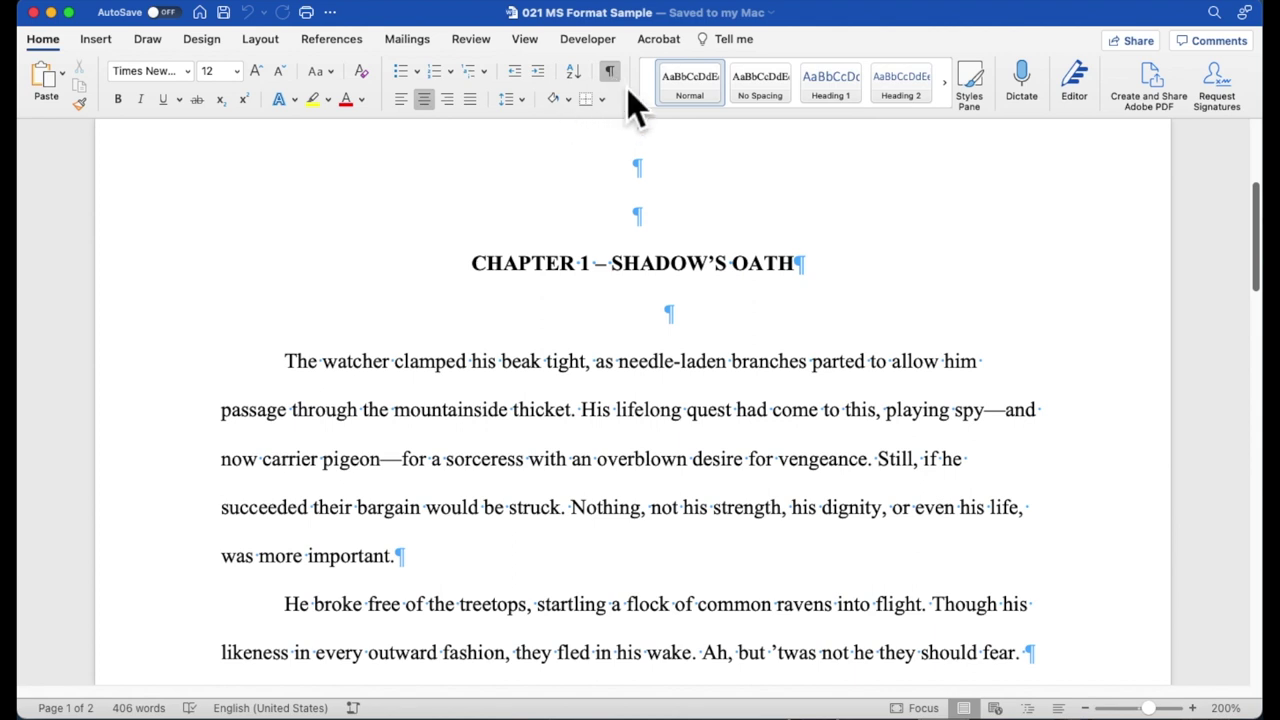
scroll(862, 345, "up", 5)
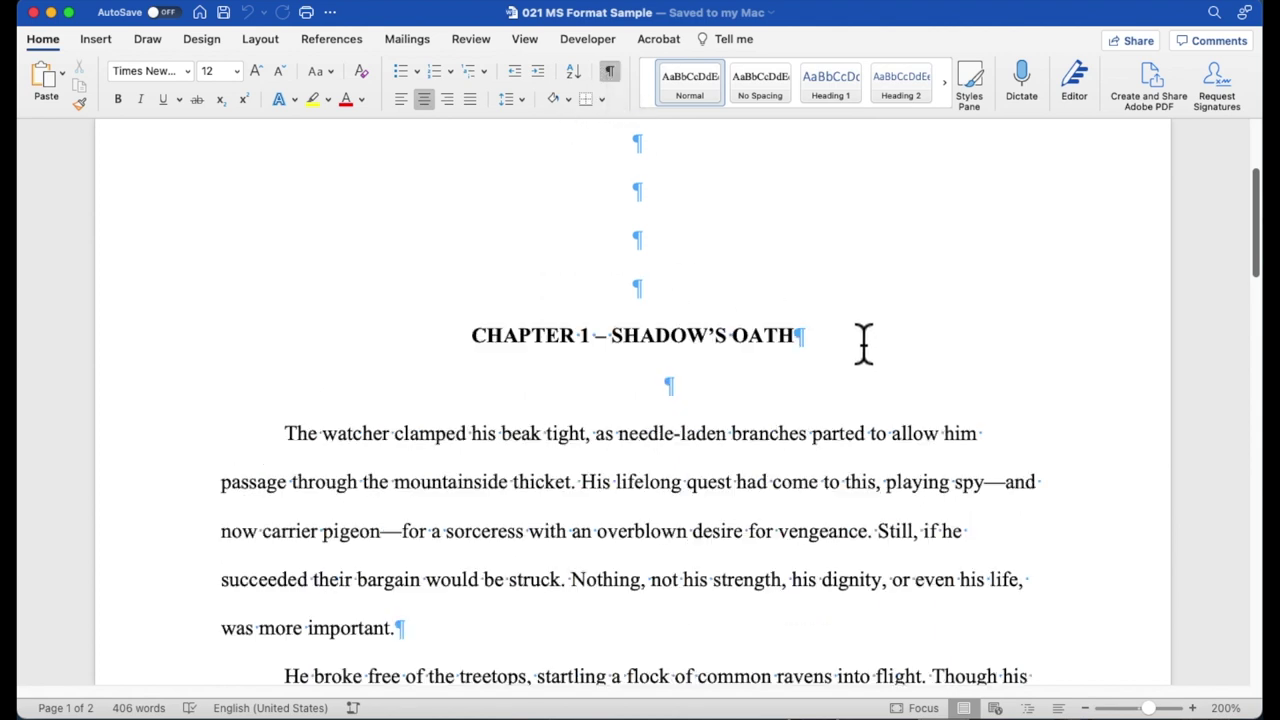
scroll(863, 343, "up", 1)
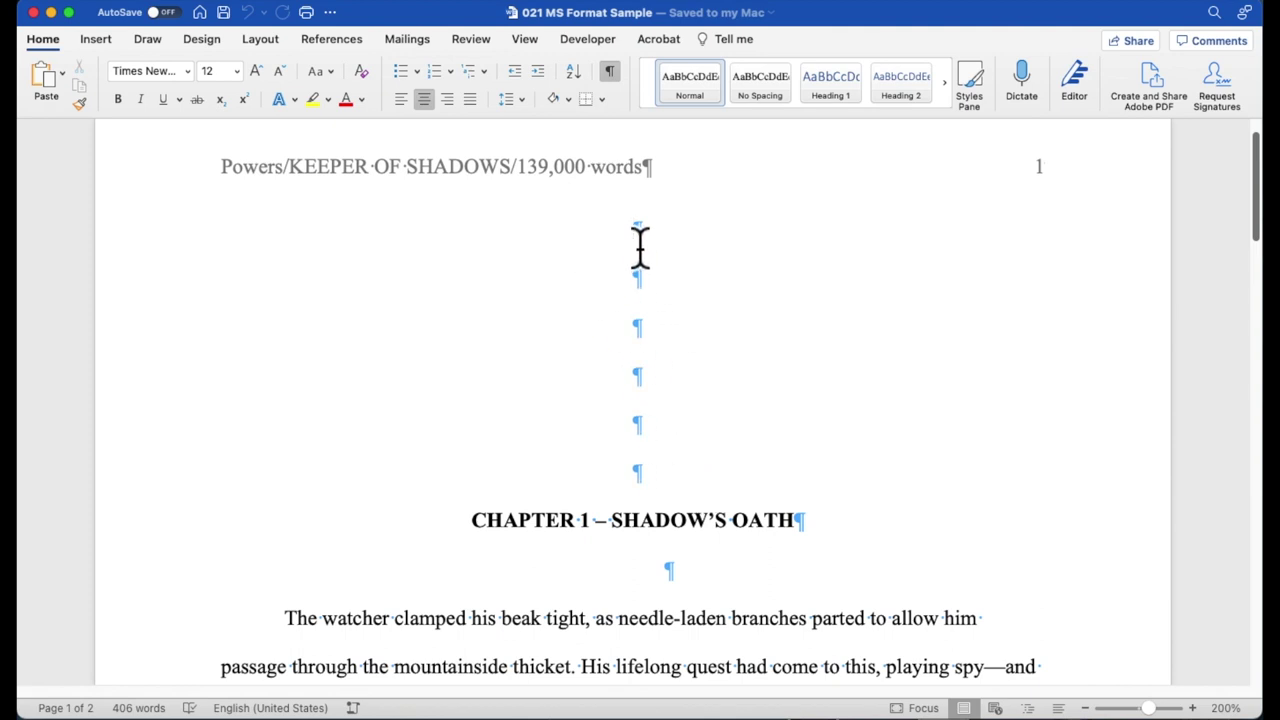
left_click_drag(640, 246, 646, 263)
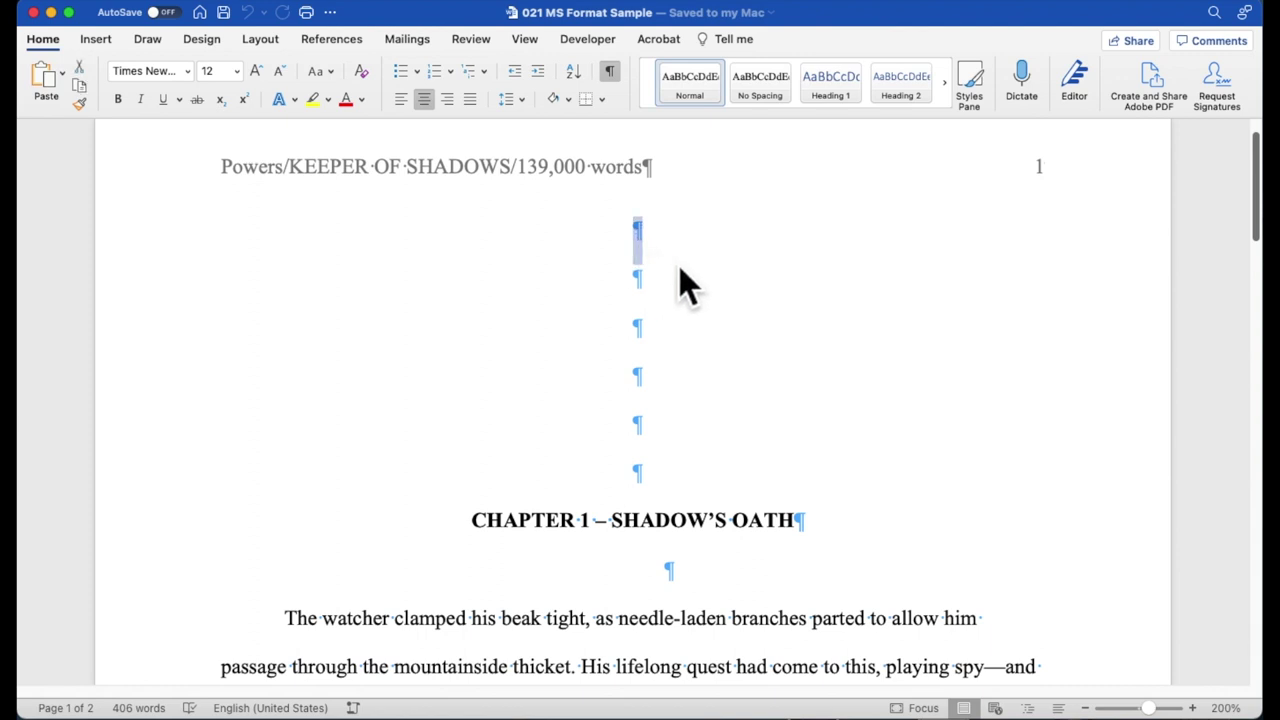
scroll(732, 293, "down", 3)
scroll(732, 293, "down", 1)
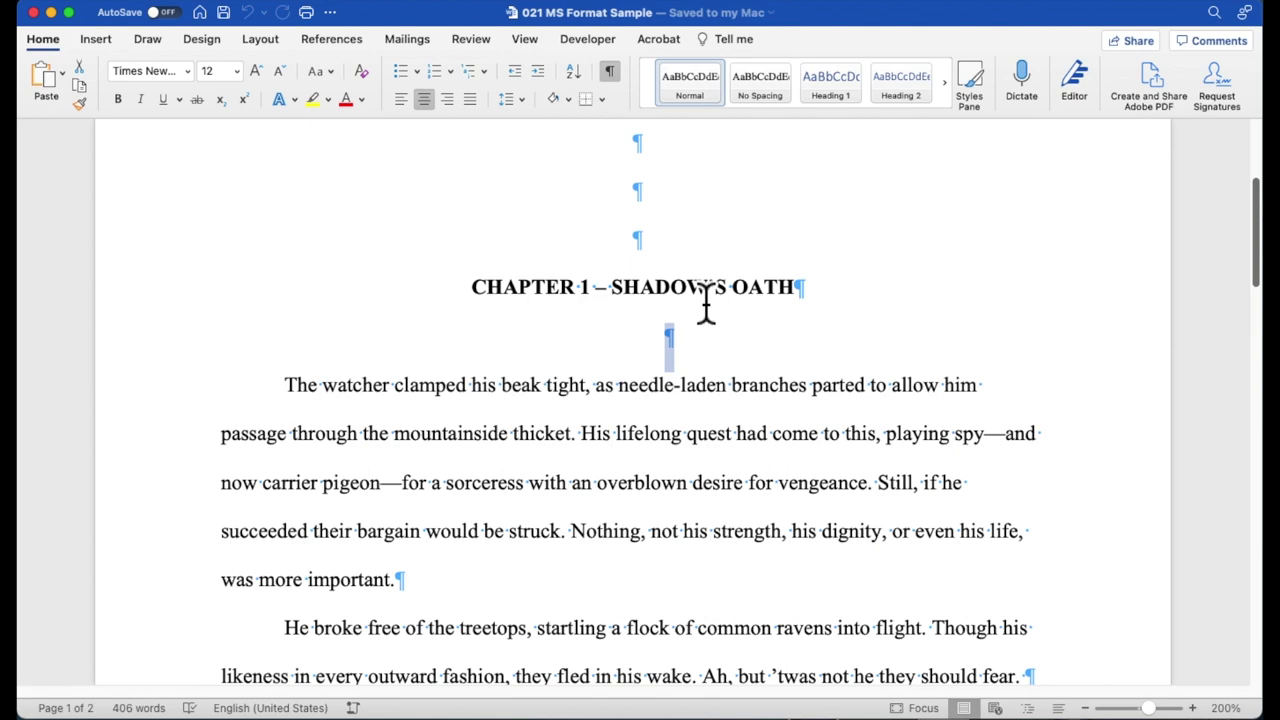
left_click(716, 405)
Check the page break following the chapter's last line, 'his quest fulfilled.'.
scroll(740, 398, "down", 1)
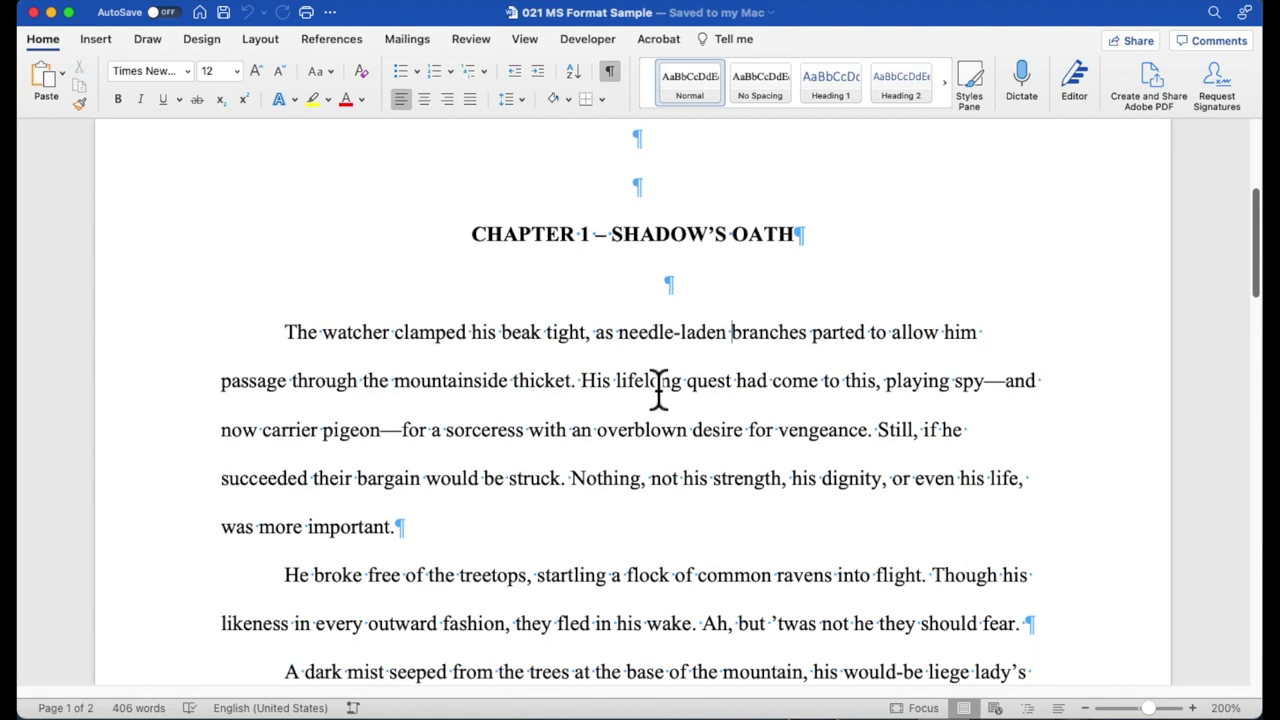
scroll(604, 443, "down", 3)
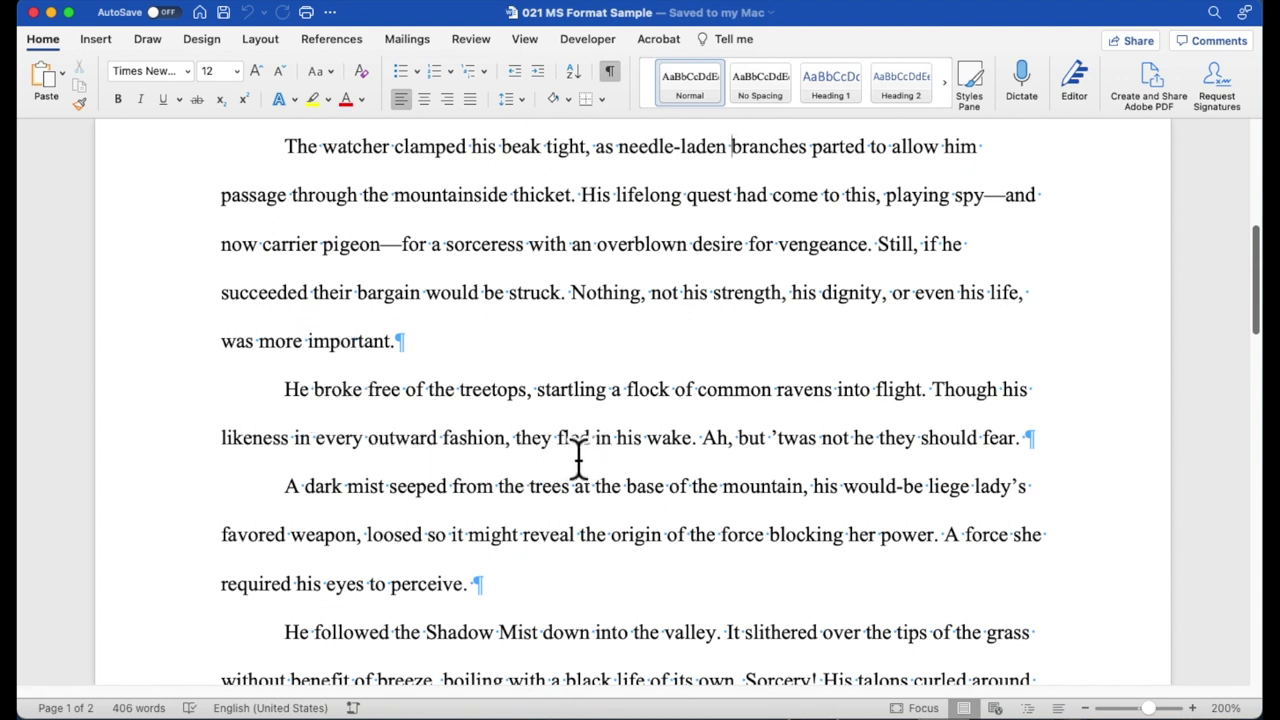
scroll(577, 457, "down", 5)
scroll(577, 457, "down", 2)
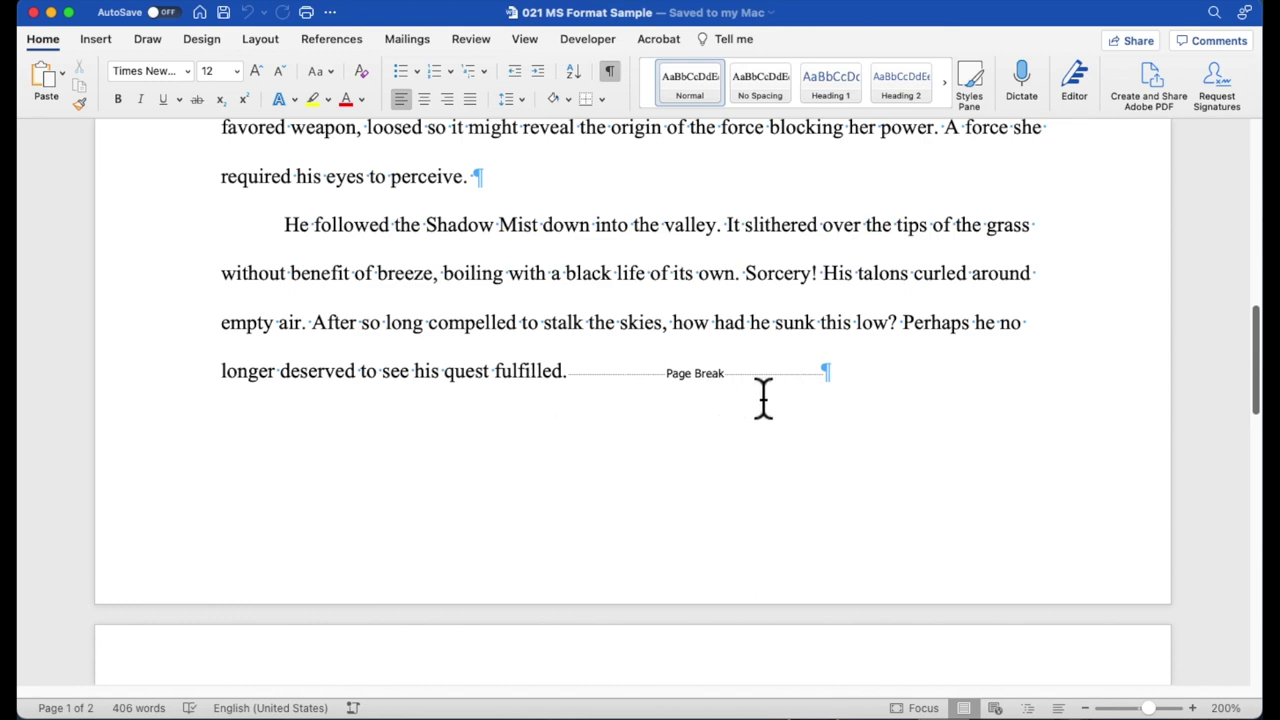
scroll(678, 388, "up", 10)
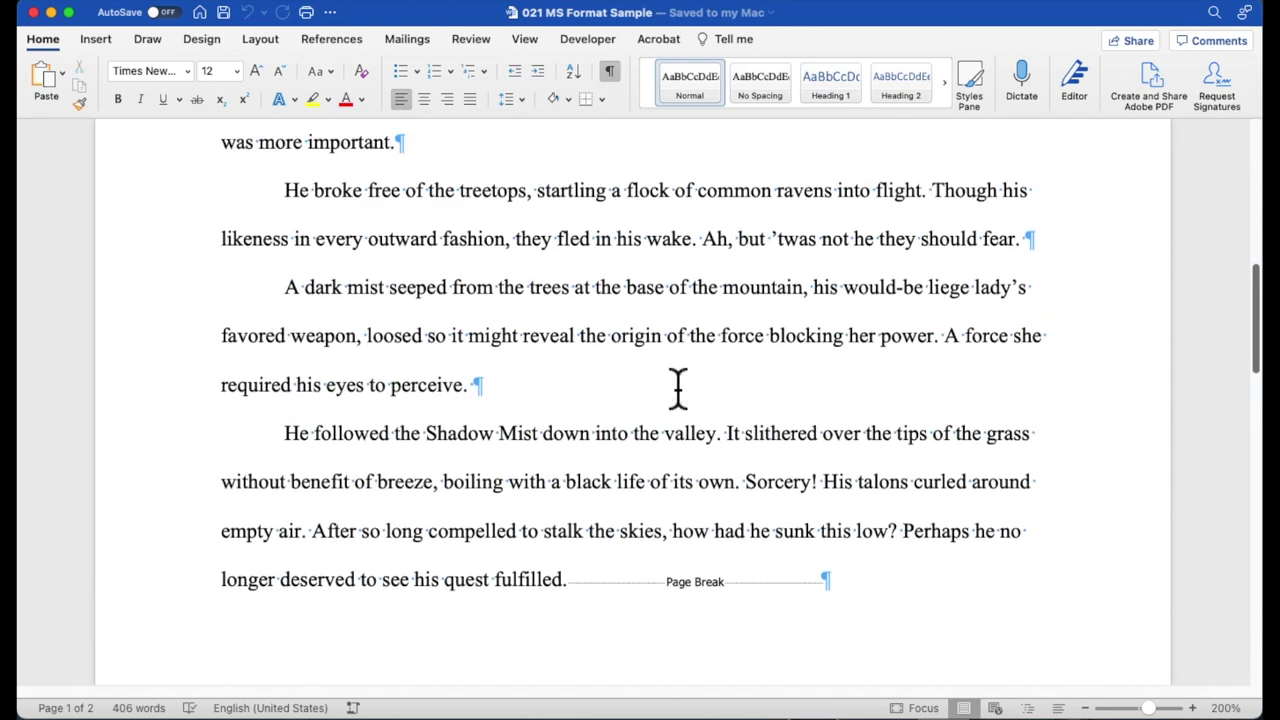
scroll(678, 388, "up", 5)
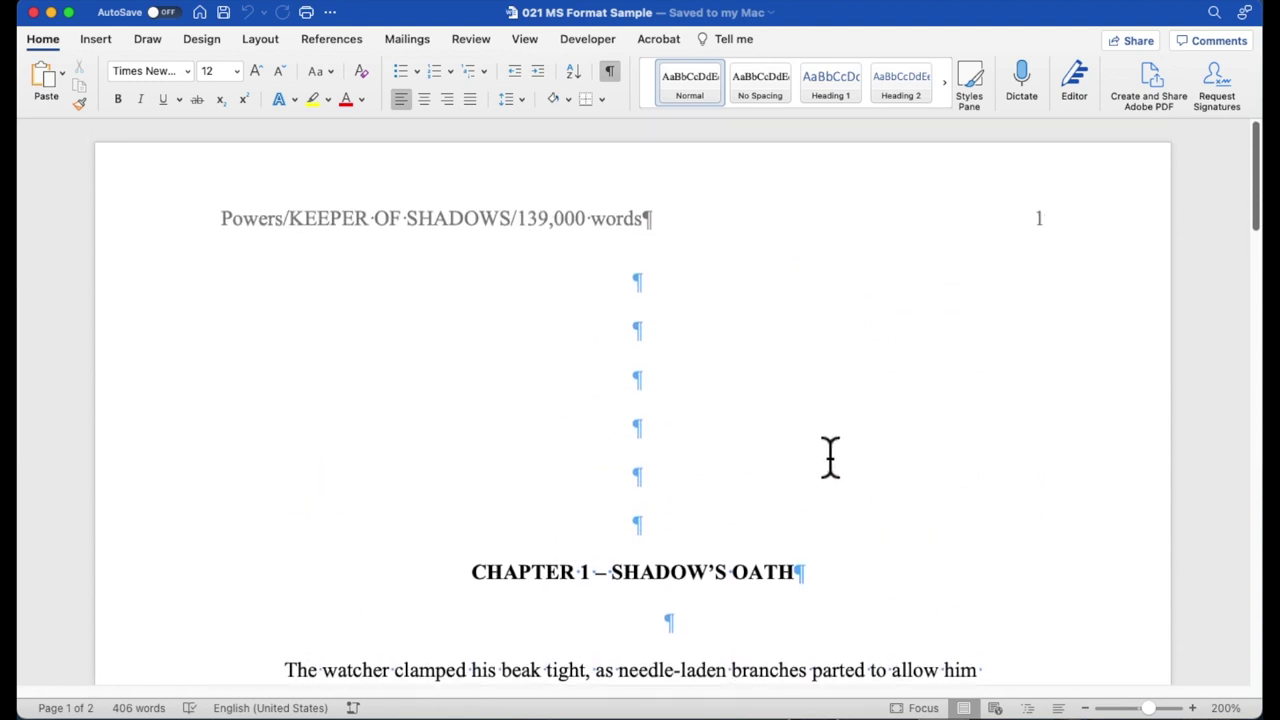
Close the 021 MS Format Sample document, leaving the Demo document open.
left_click(33, 12)
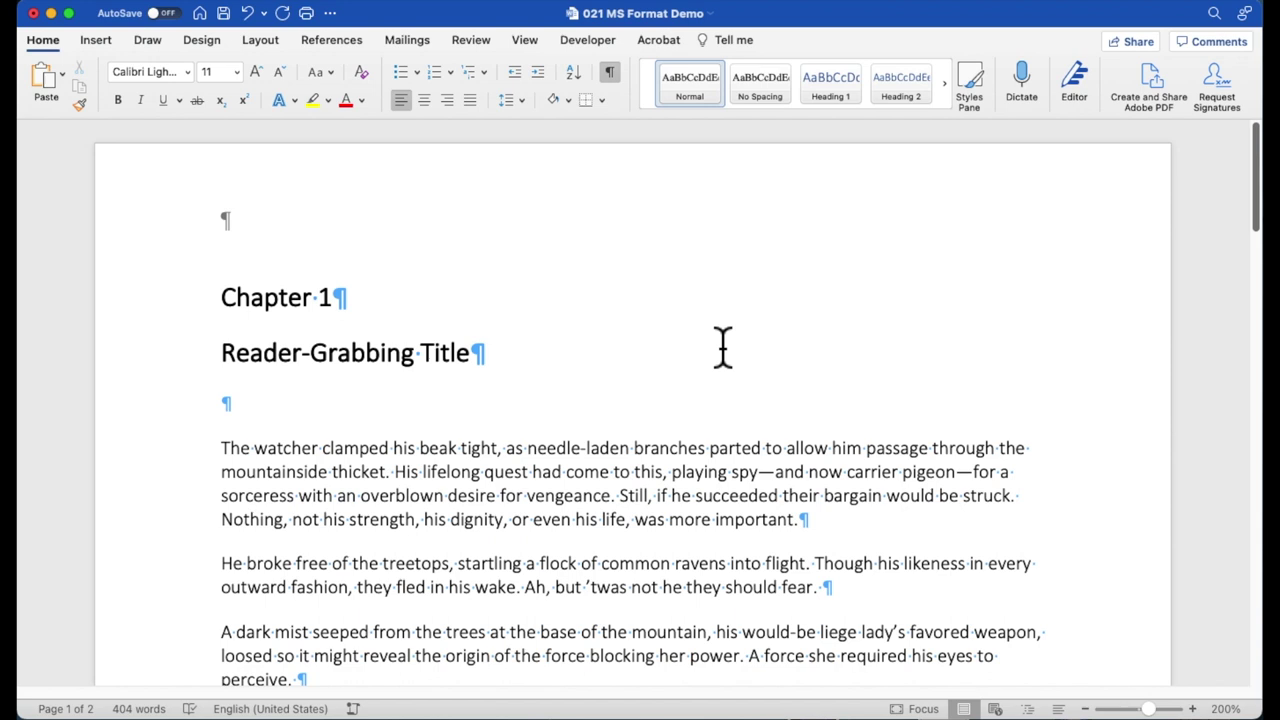
Select all 404 words of the Demo document and bring up the Layout options.
key("super+a")
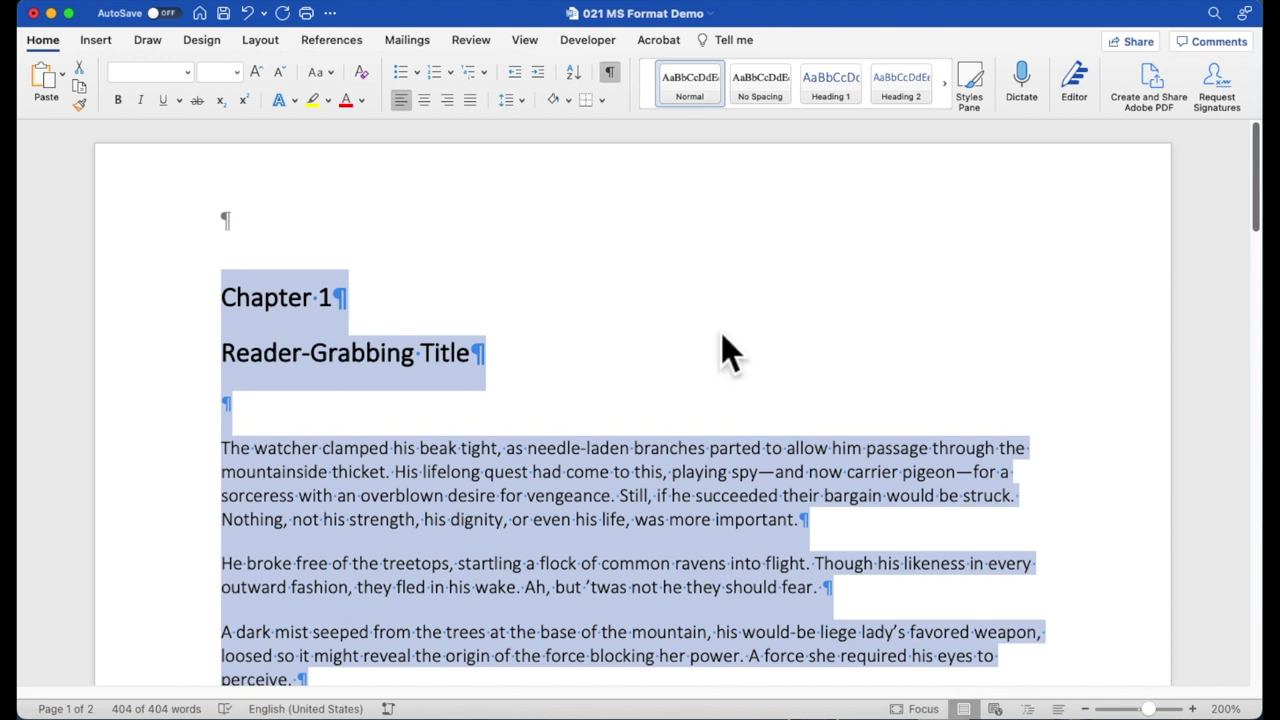
scroll(808, 349, "down", 10)
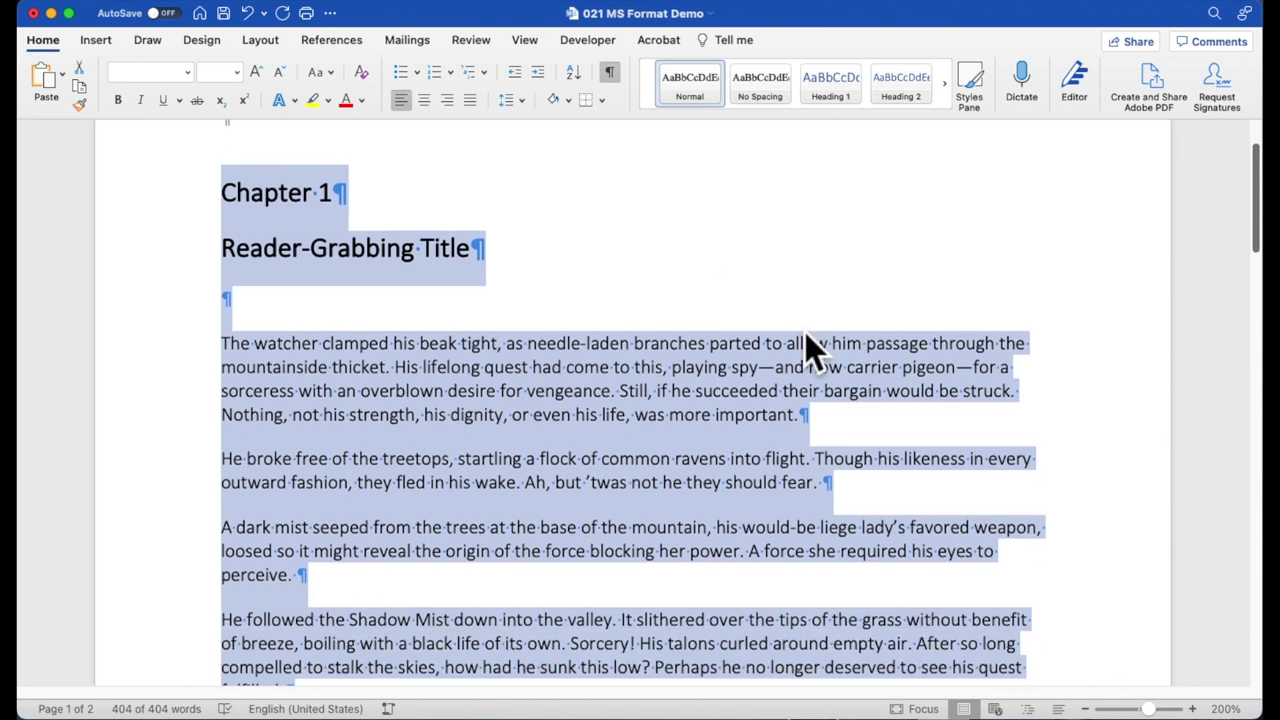
scroll(812, 350, "down", 15)
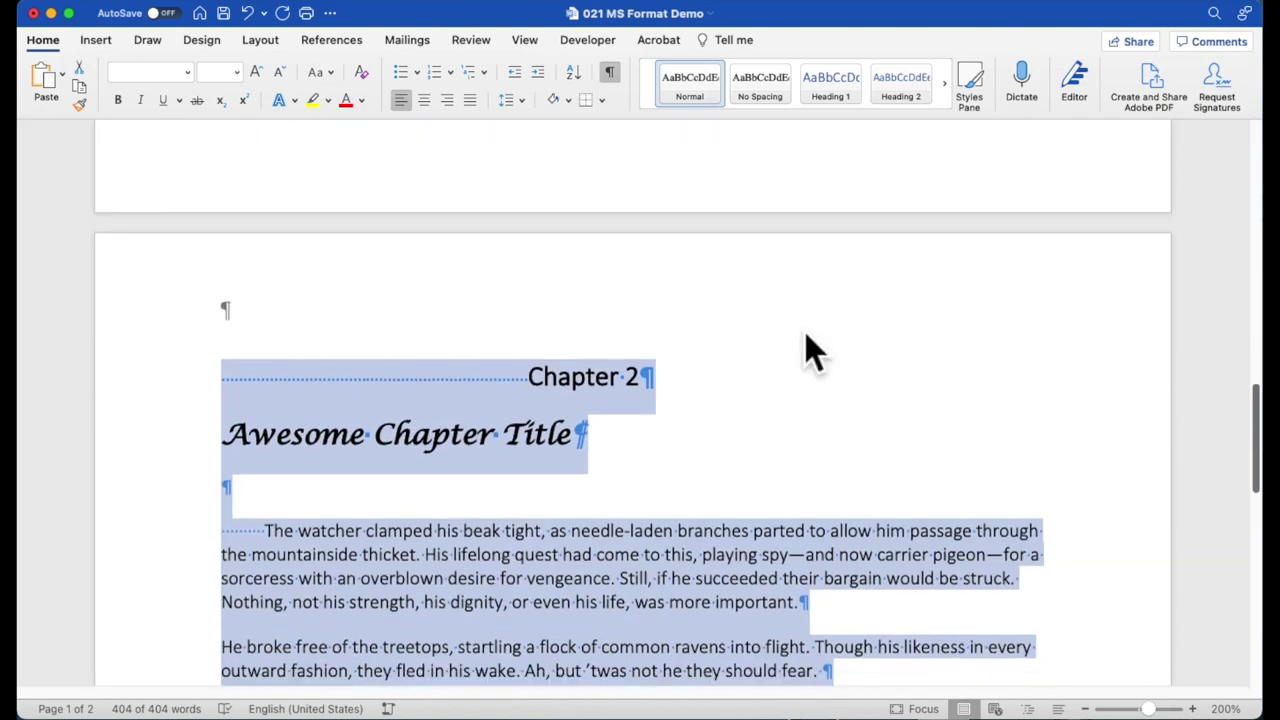
scroll(812, 350, "up", 20)
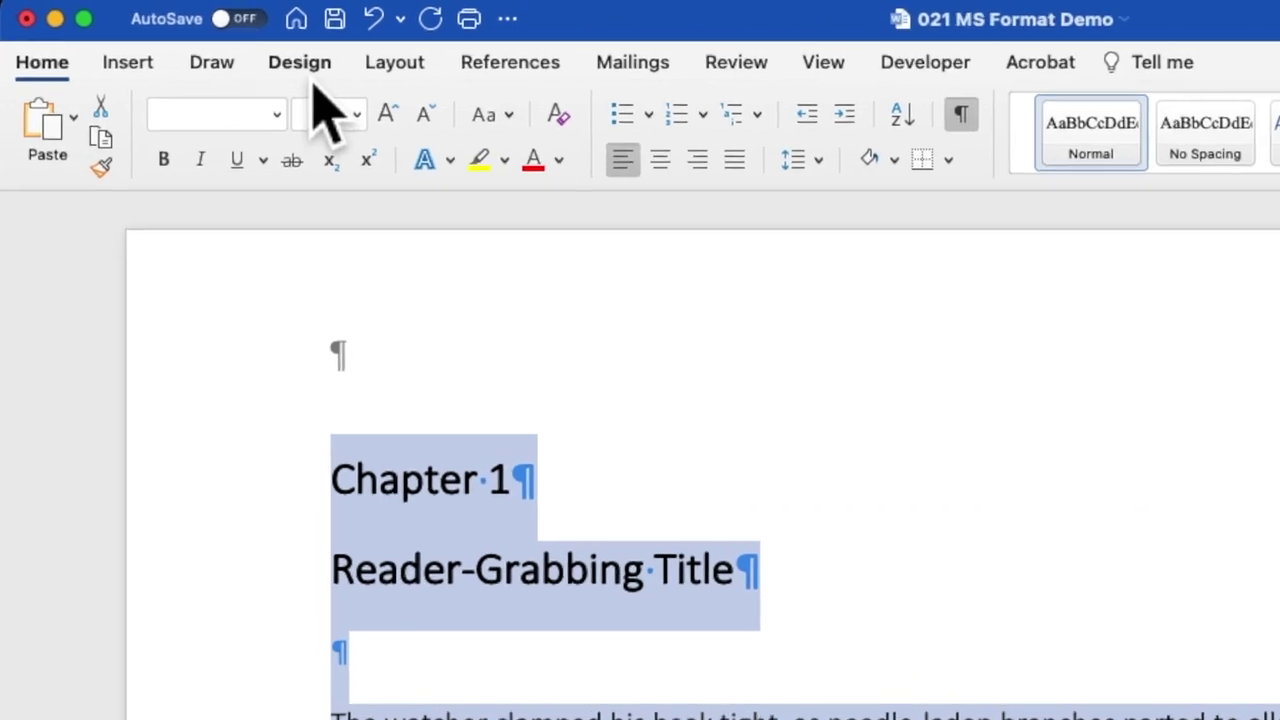
left_click(482, 68)
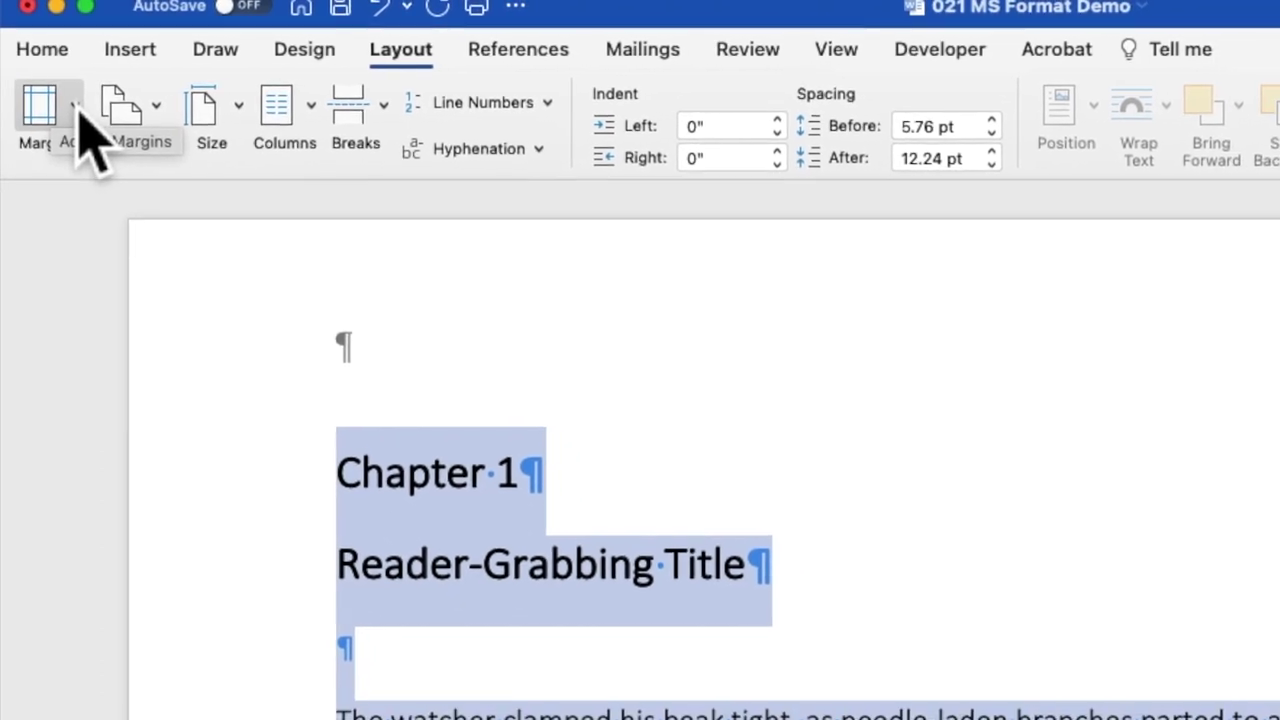
Apply the Normal one-inch margins preset to the whole Demo document.
left_click(77, 108)
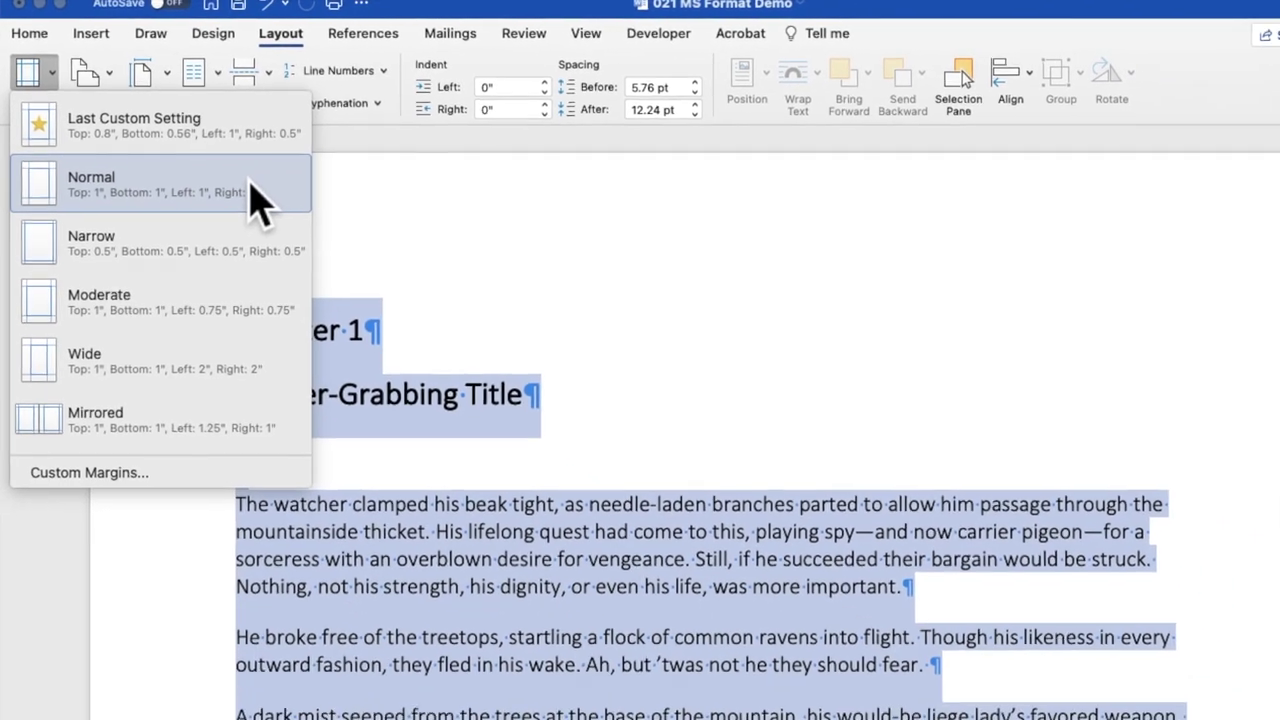
left_click(255, 200)
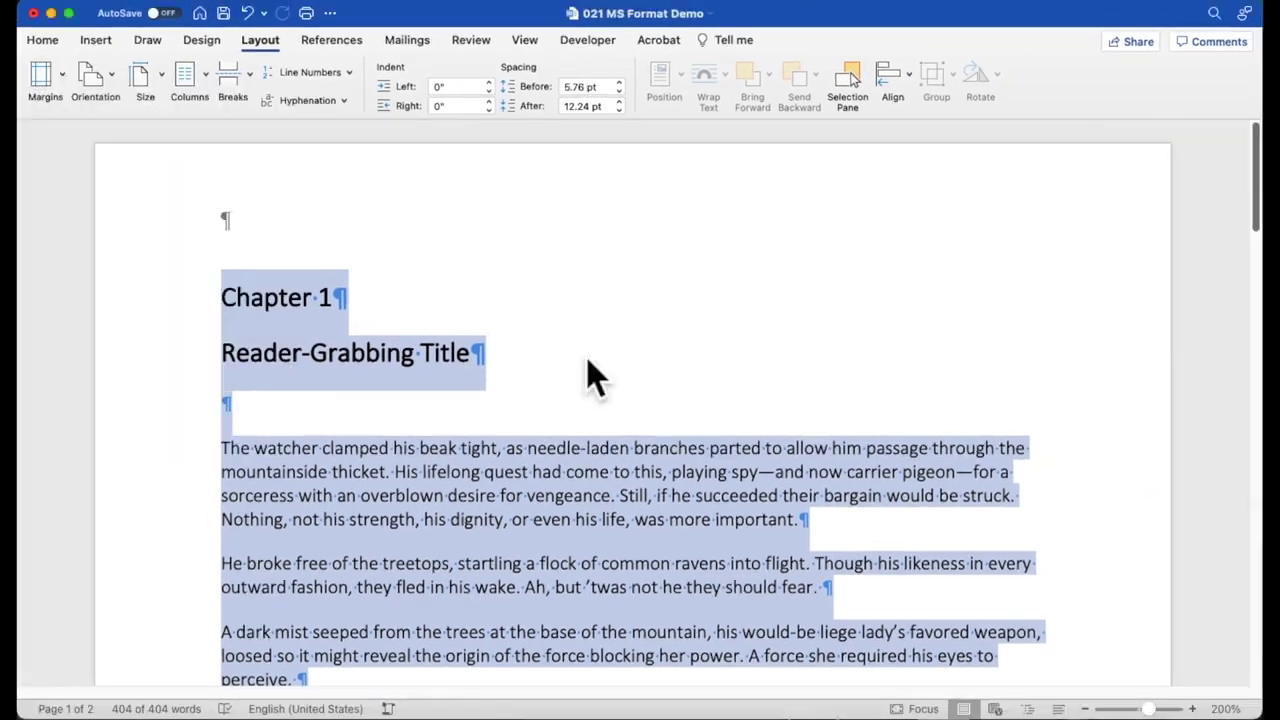
left_click(656, 386)
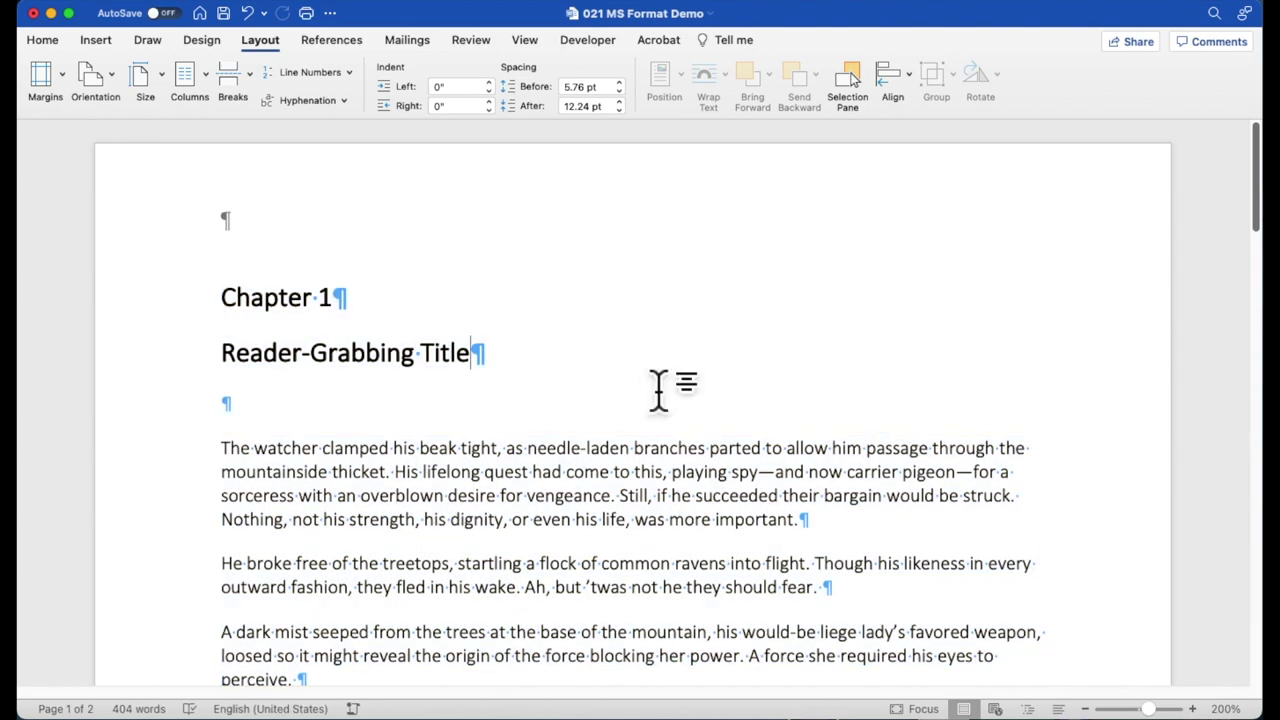
left_click(43, 44)
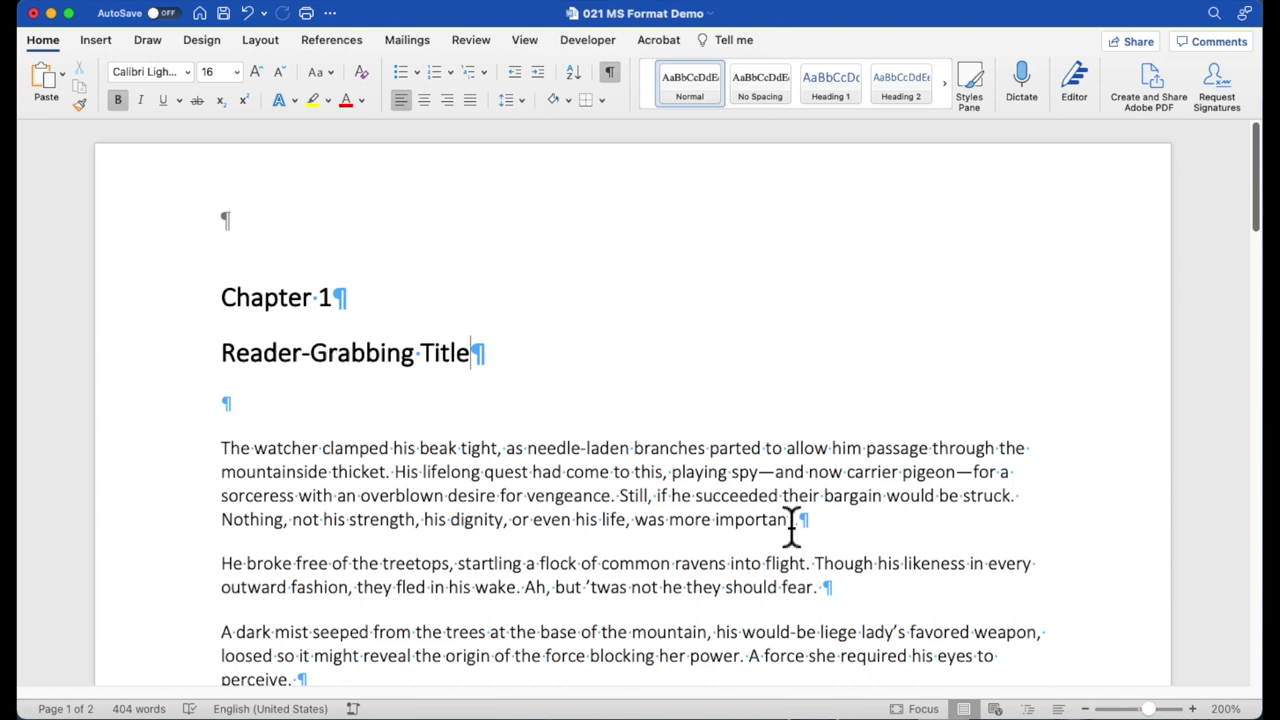
scroll(888, 520, "down", 5)
scroll(888, 520, "down", 15)
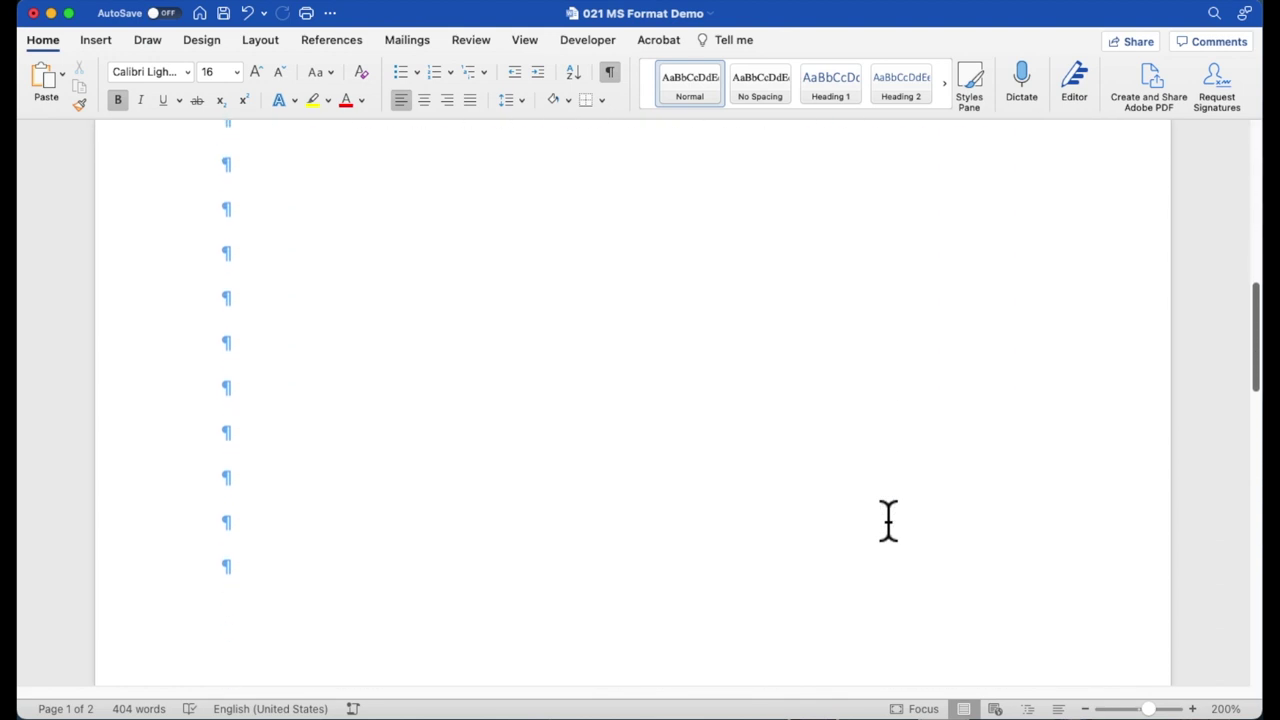
scroll(888, 520, "down", 3)
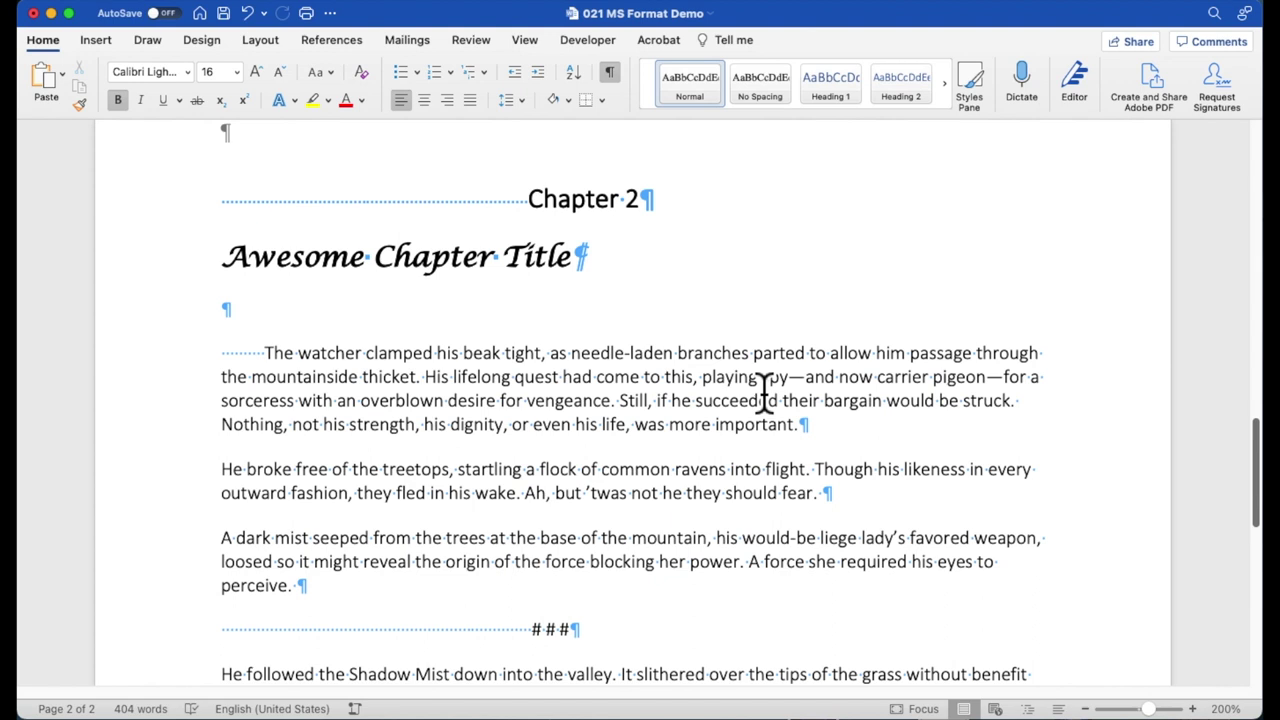
scroll(766, 370, "up", 5)
scroll(766, 370, "up", 3)
scroll(767, 370, "up", 10)
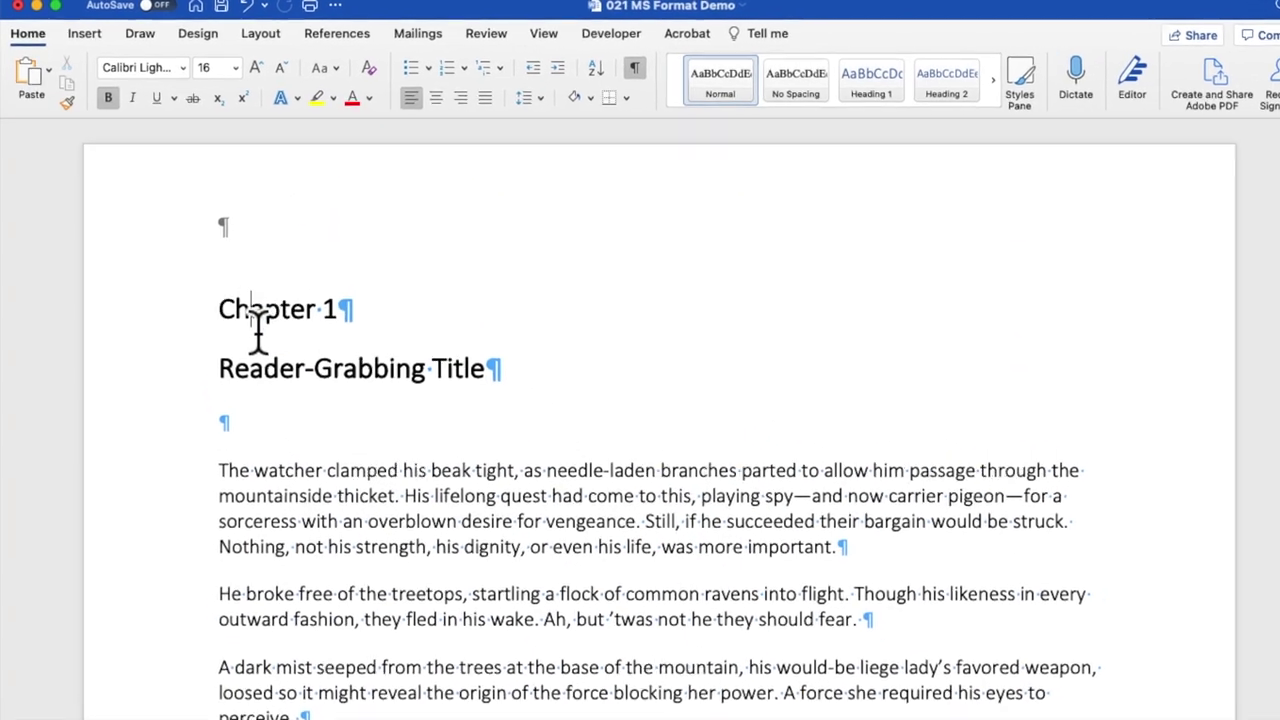
triple_click(250, 321)
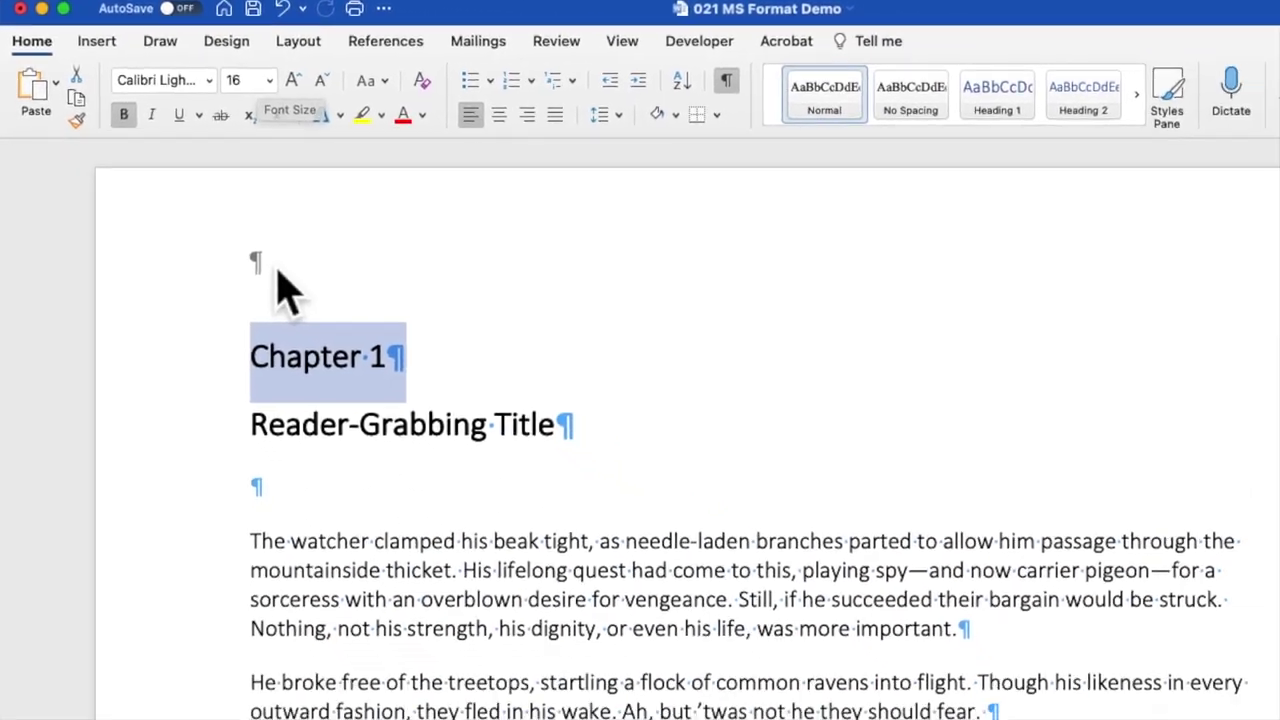
triple_click(411, 663)
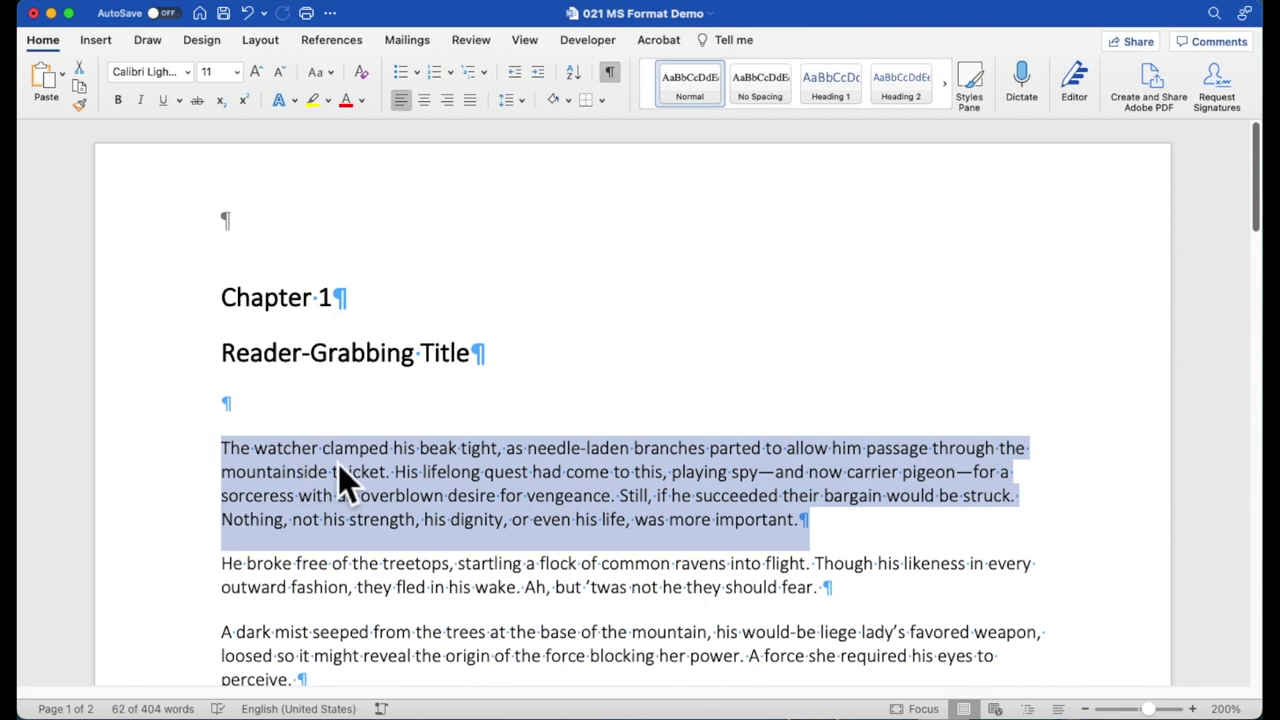
left_click(522, 500)
scroll(522, 500, "down", 15)
scroll(522, 500, "up", 5)
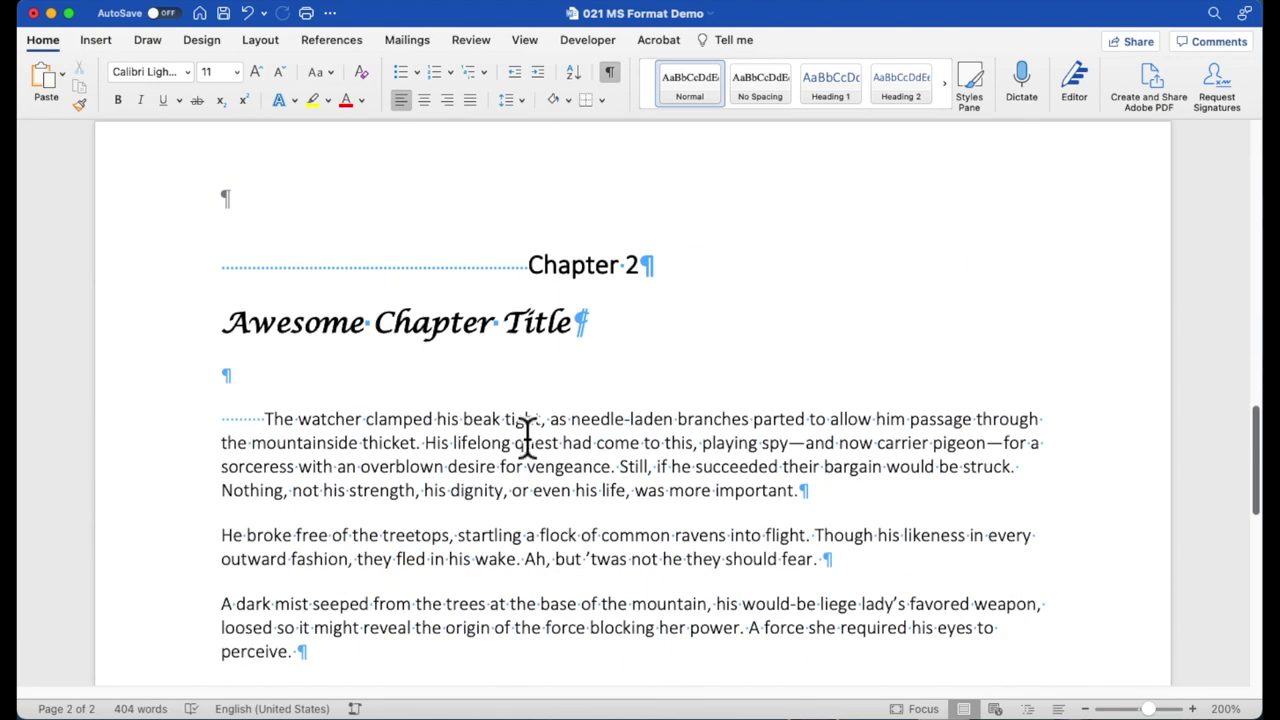
double_click(576, 272)
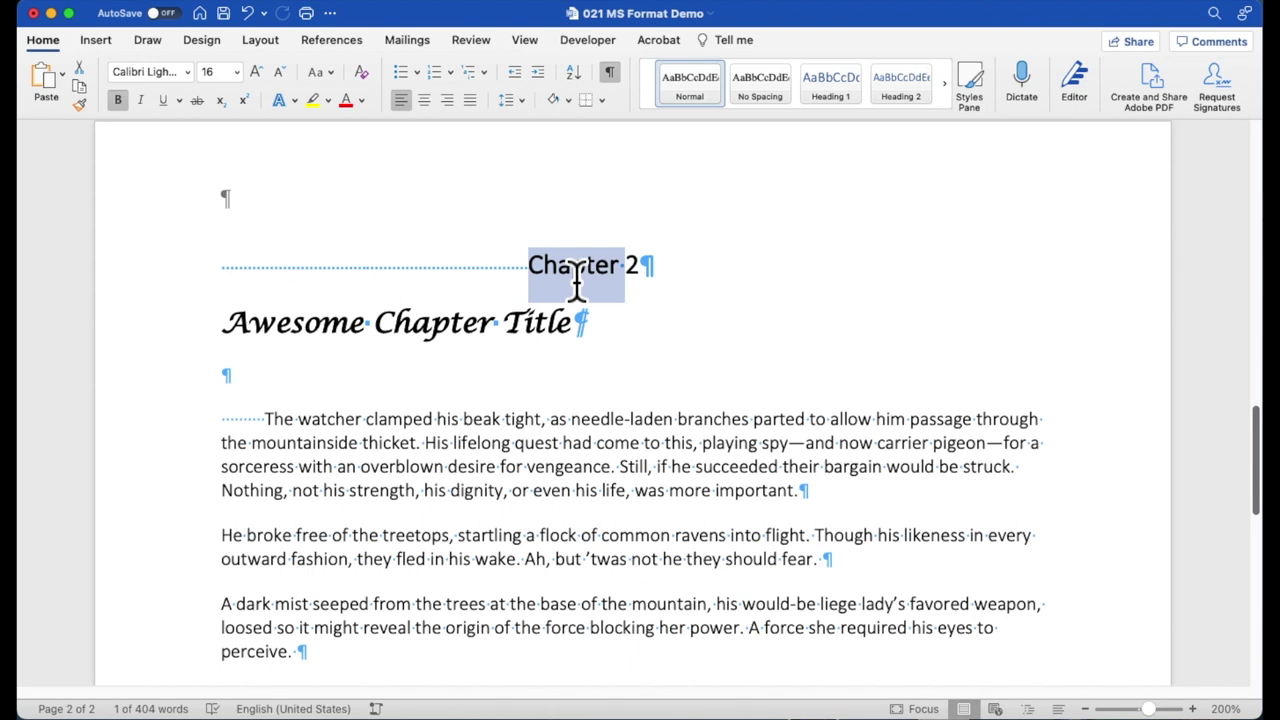
triple_click(464, 330)
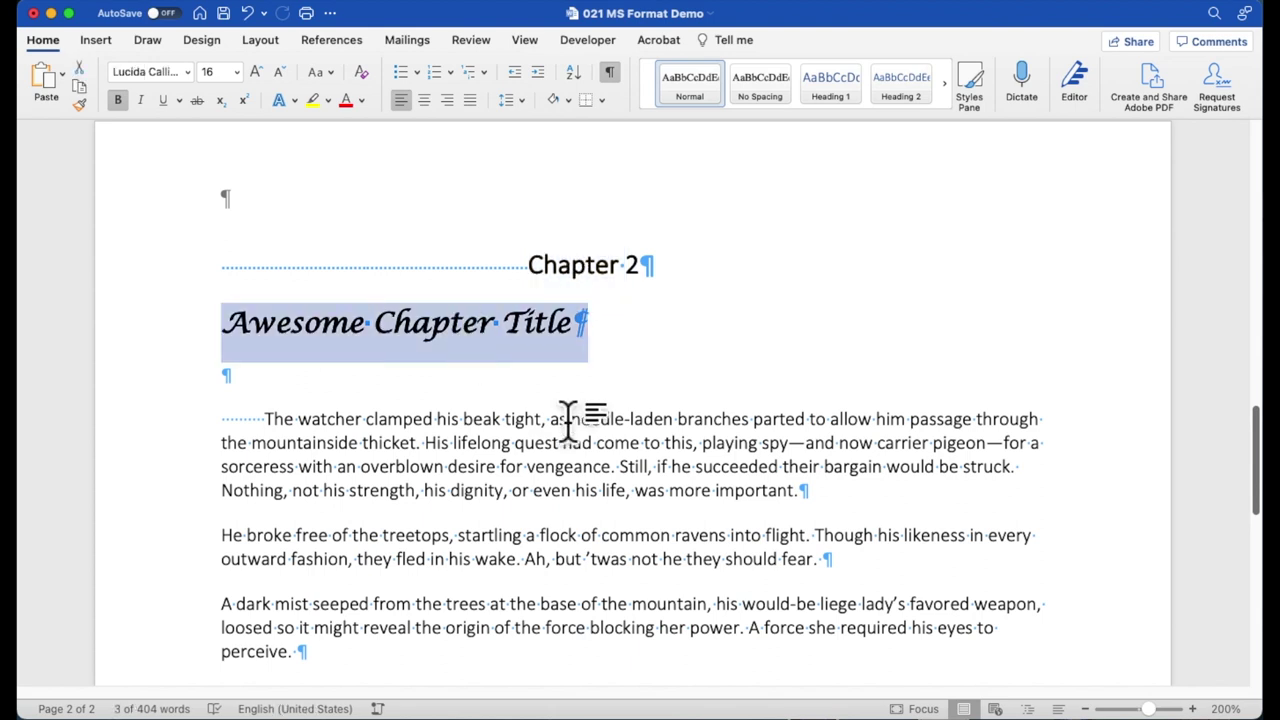
left_click(628, 444)
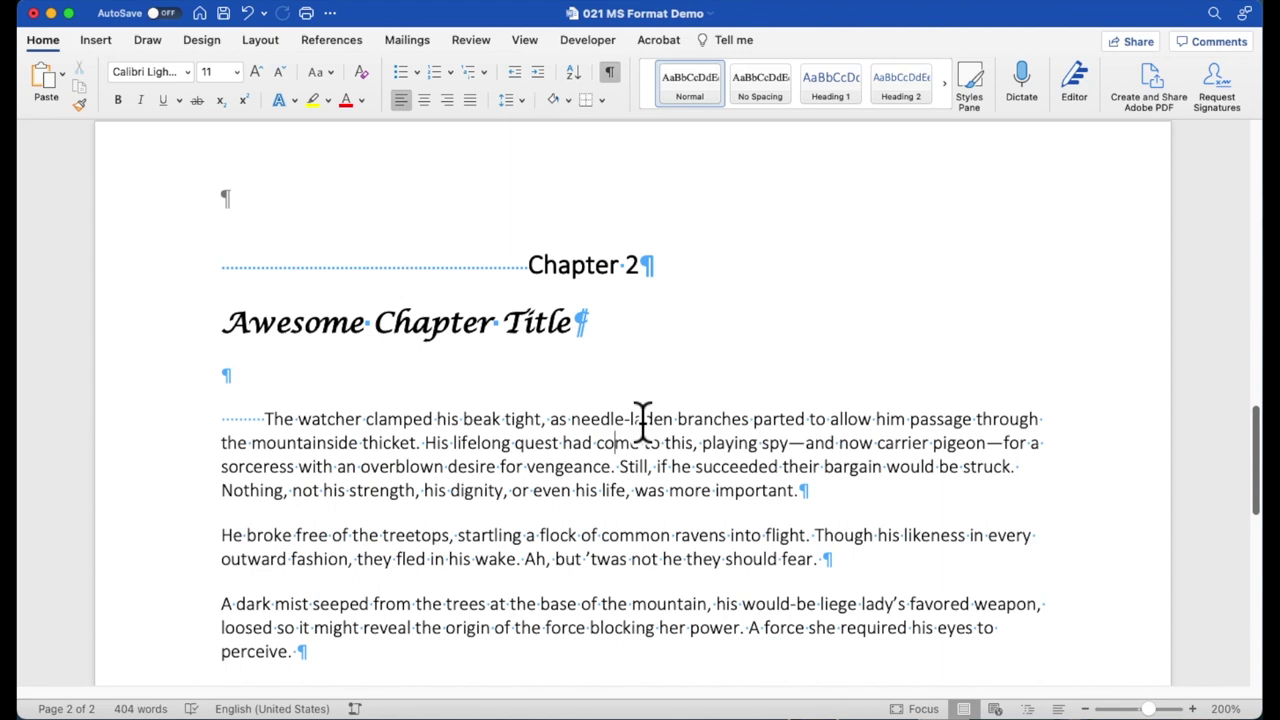
scroll(643, 420, "up", 20)
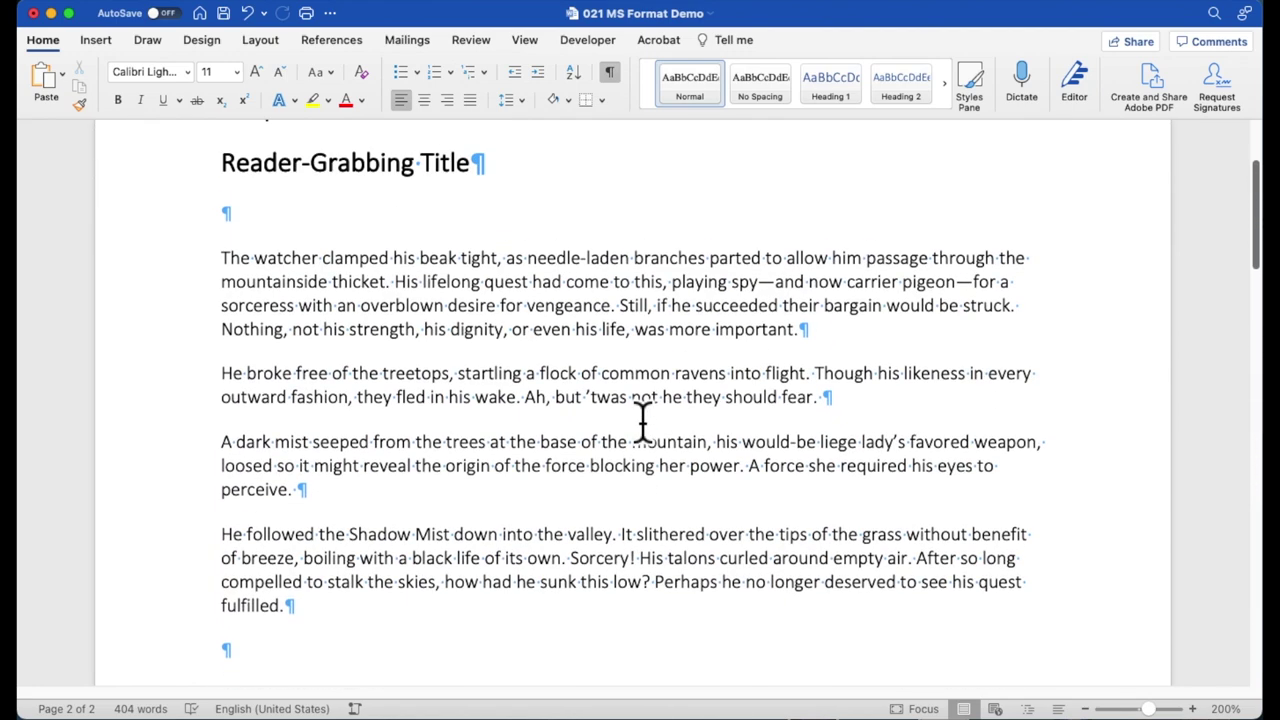
scroll(643, 420, "up", 5)
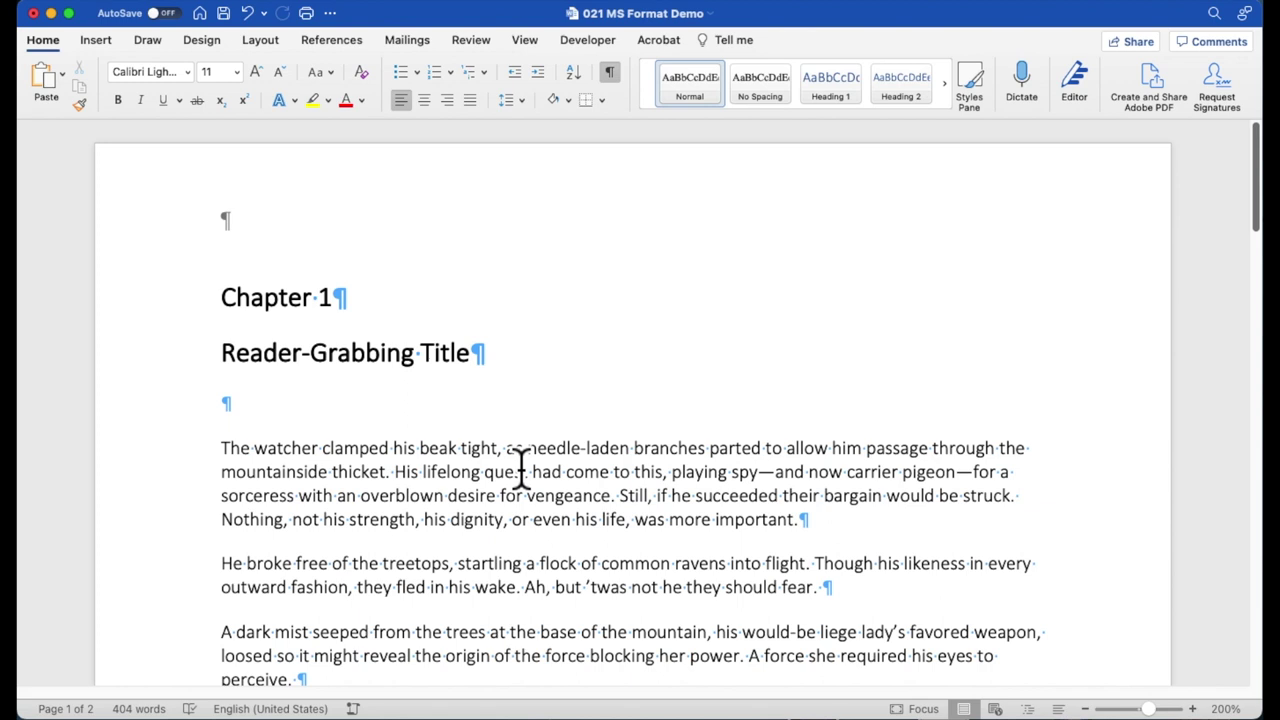
Set all headings and body text in the document to Times New Roman, 12 point.
key("super+a")
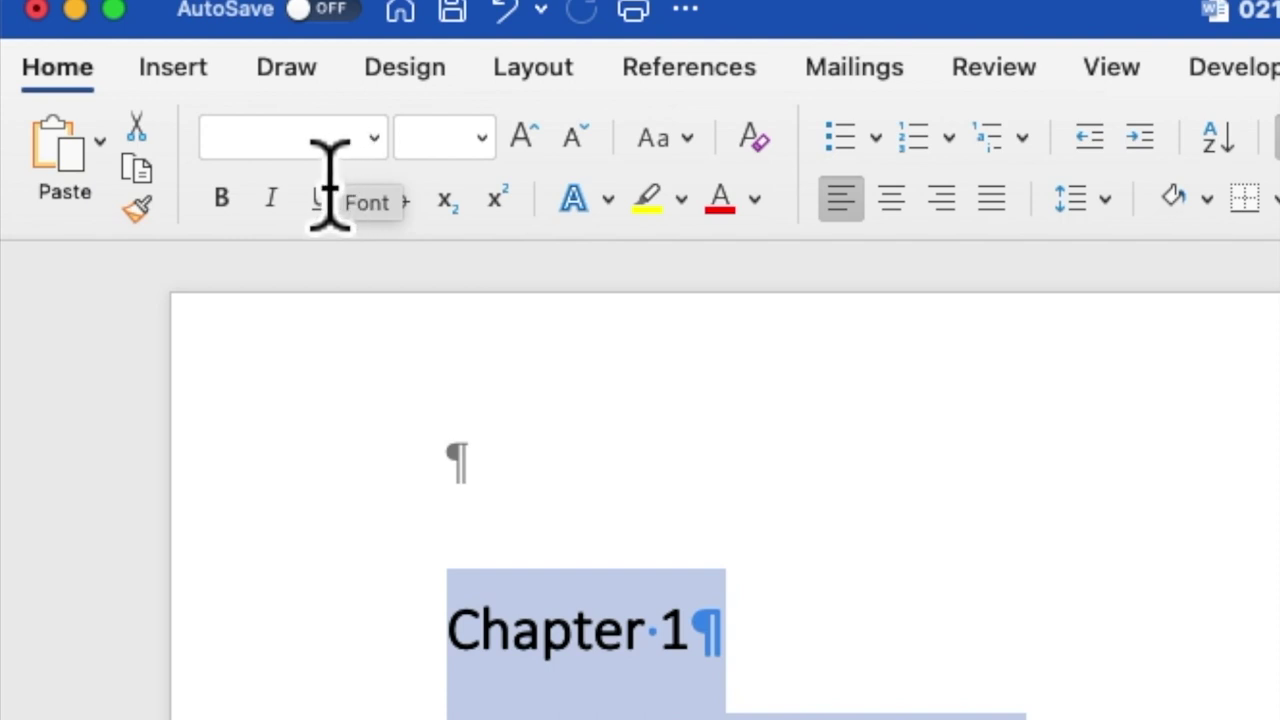
left_click(380, 145)
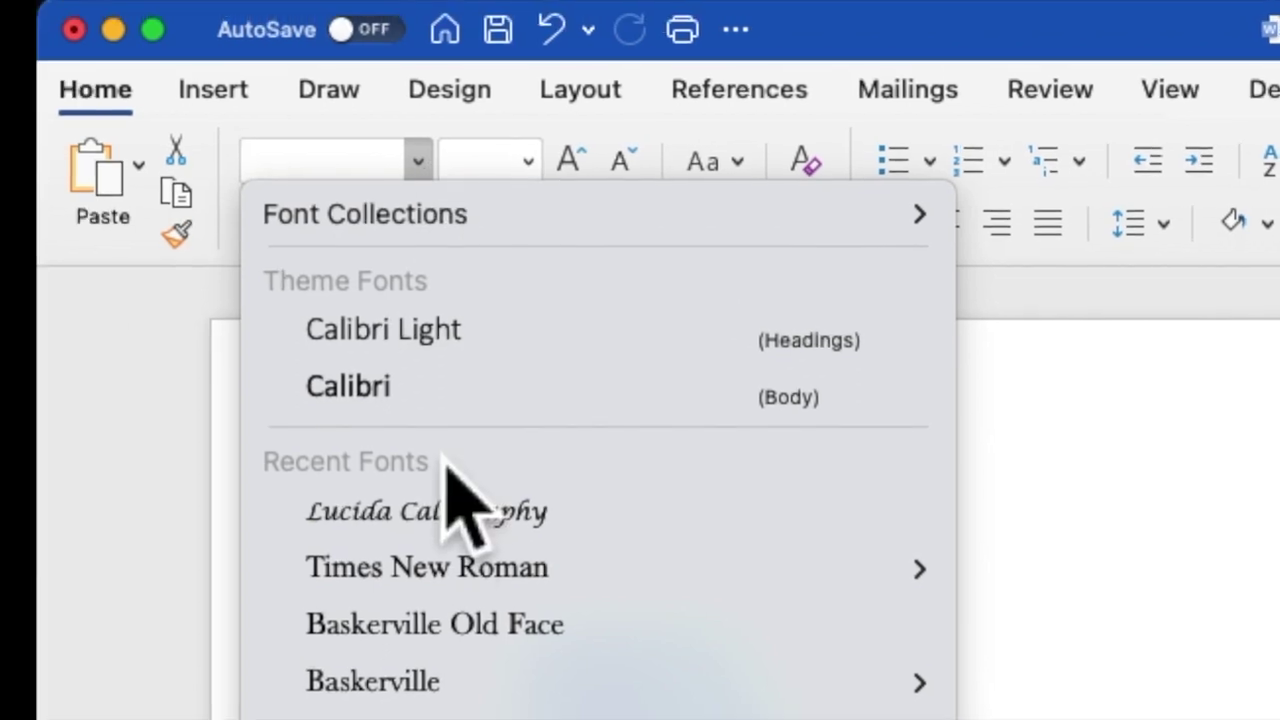
mouse_move(490, 542)
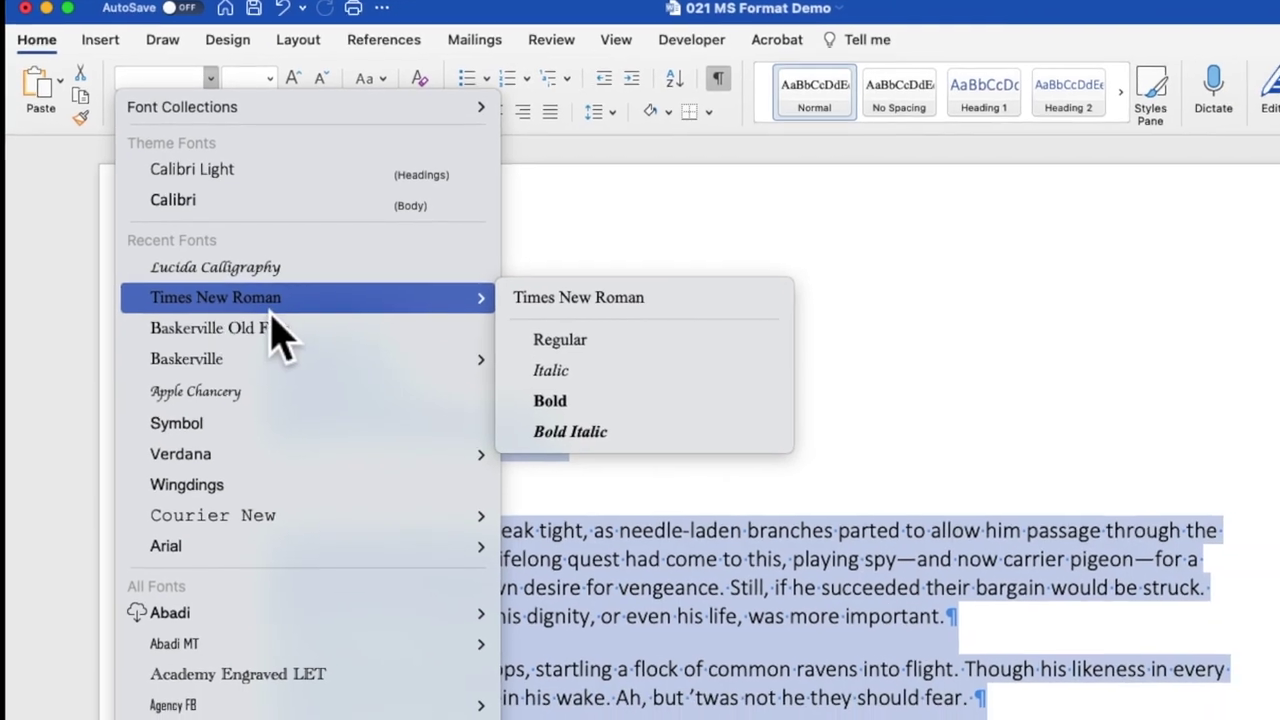
scroll(325, 455, "down", 20)
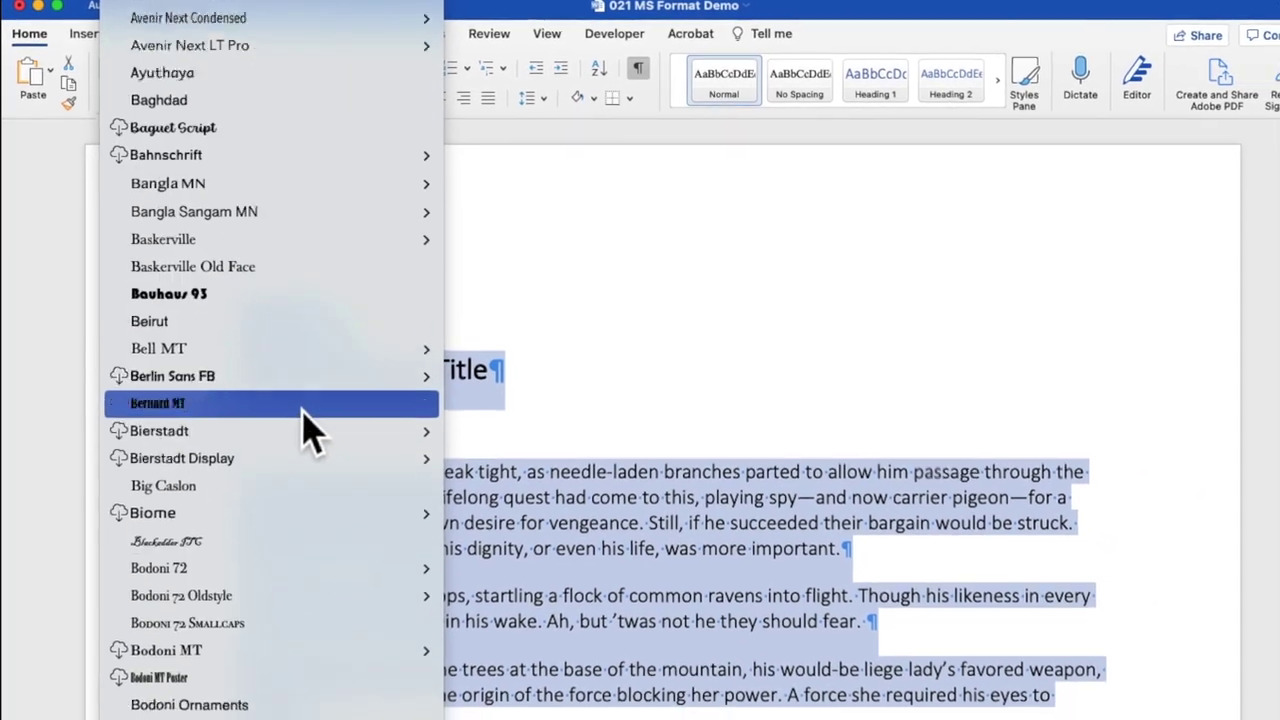
scroll(298, 418, "up", 20)
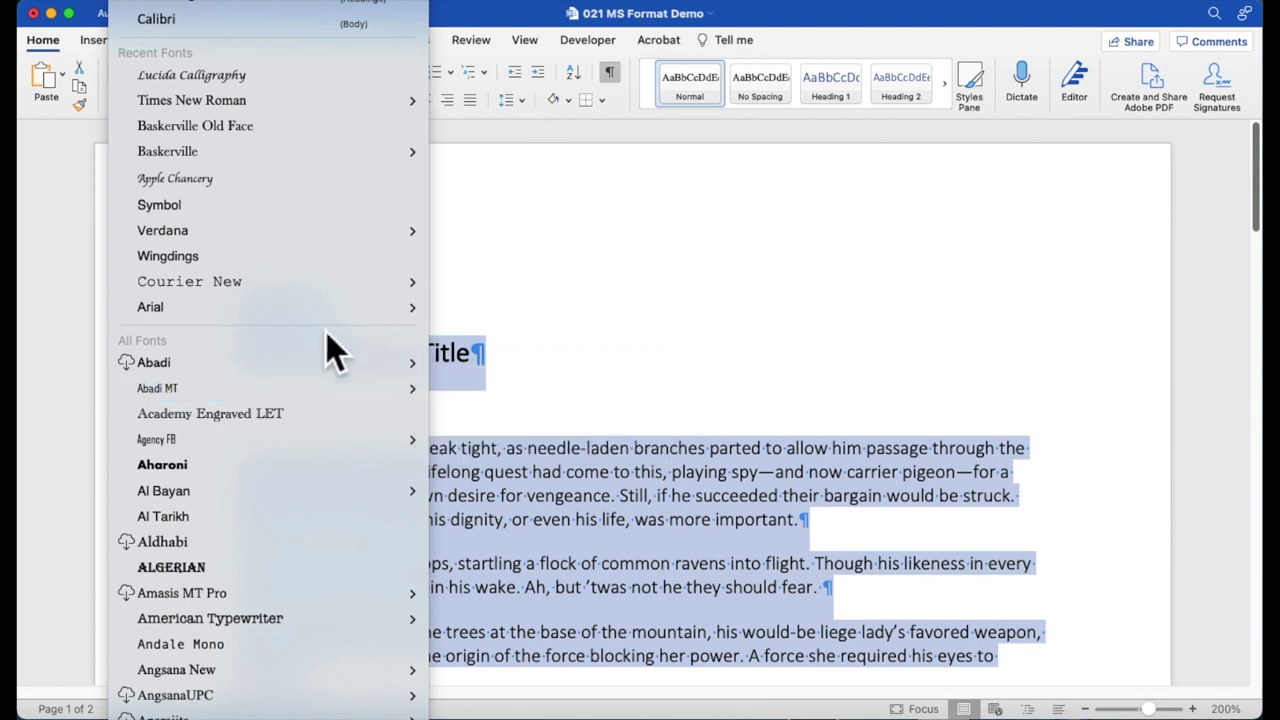
mouse_move(316, 306)
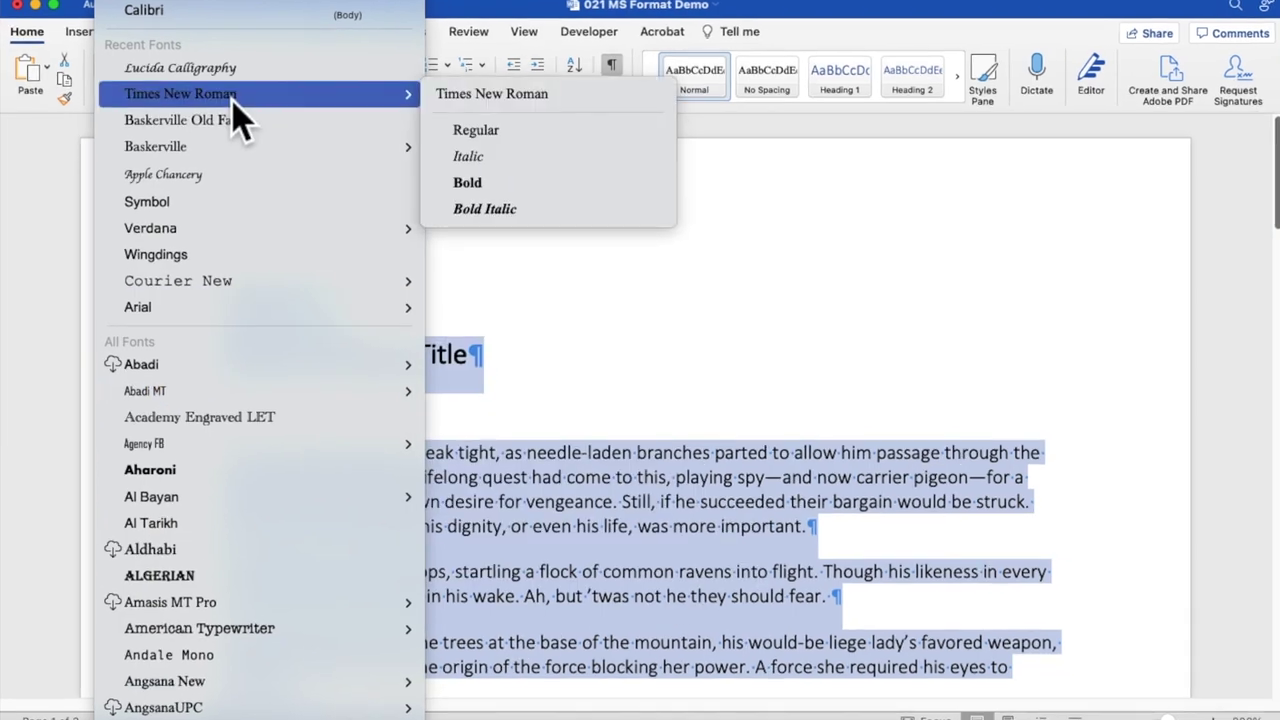
left_click(231, 100)
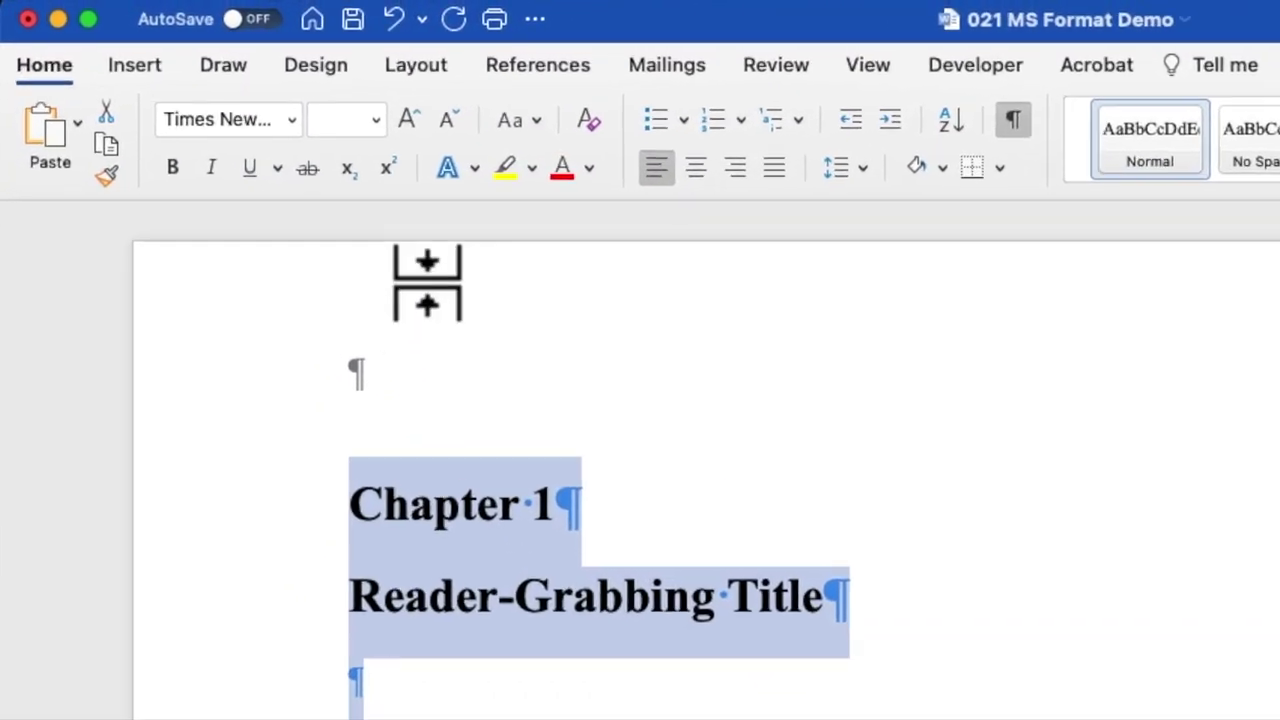
left_click(376, 119)
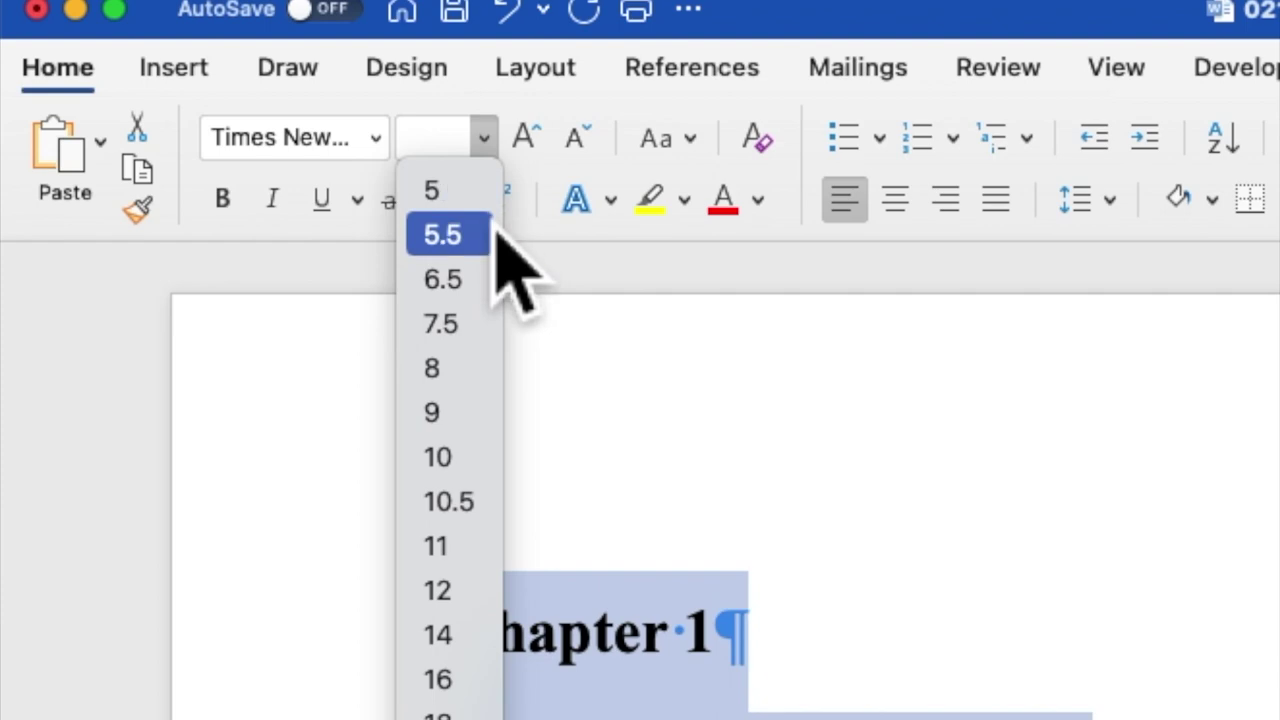
left_click(490, 590)
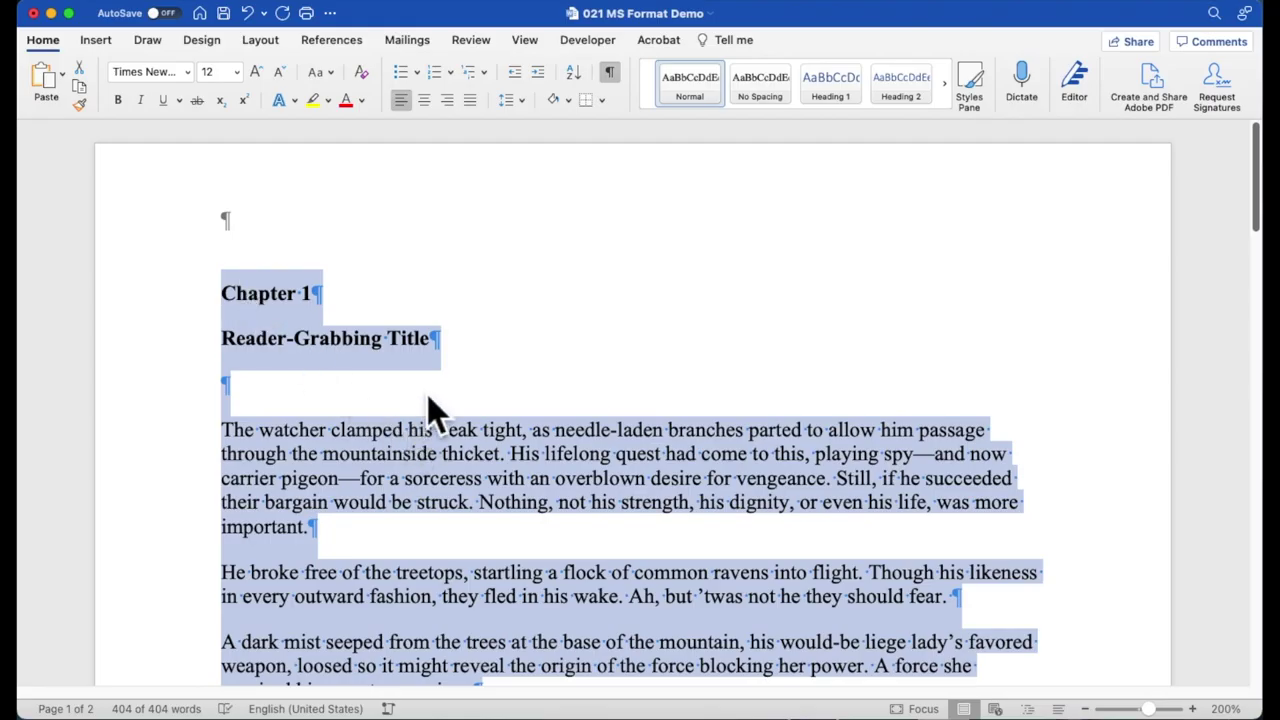
left_click(478, 429)
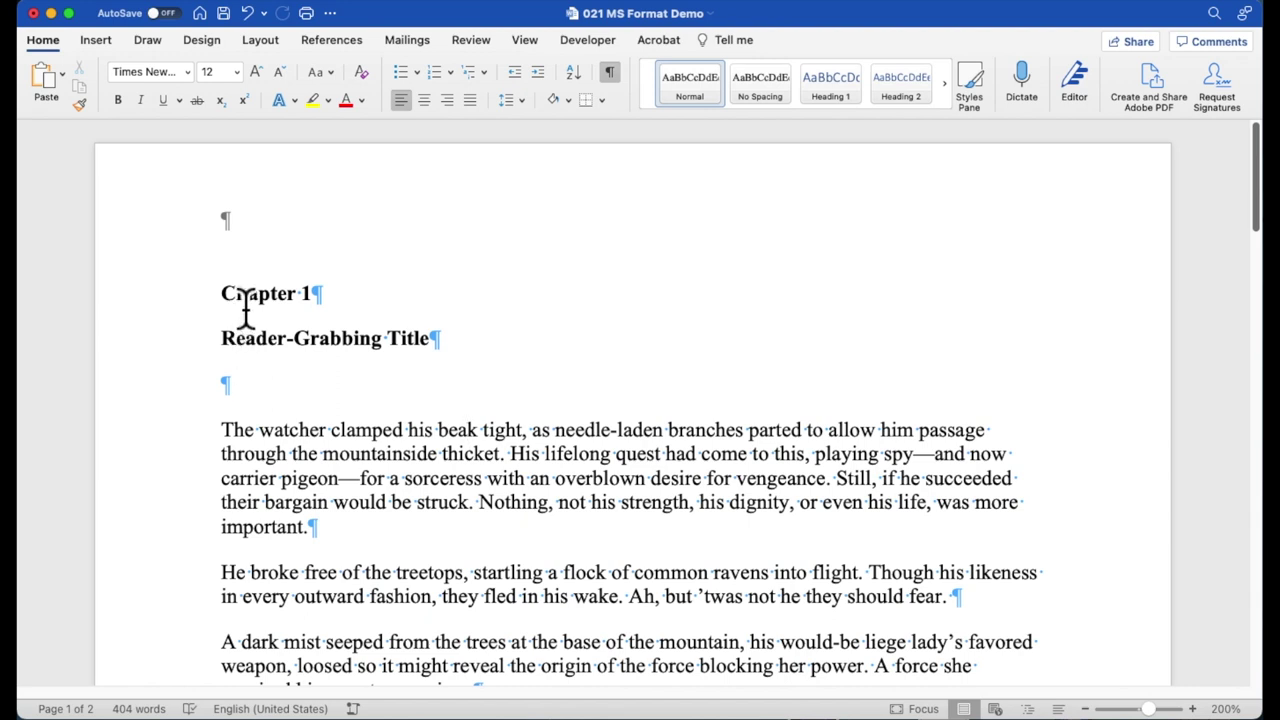
left_click_drag(245, 312, 471, 357)
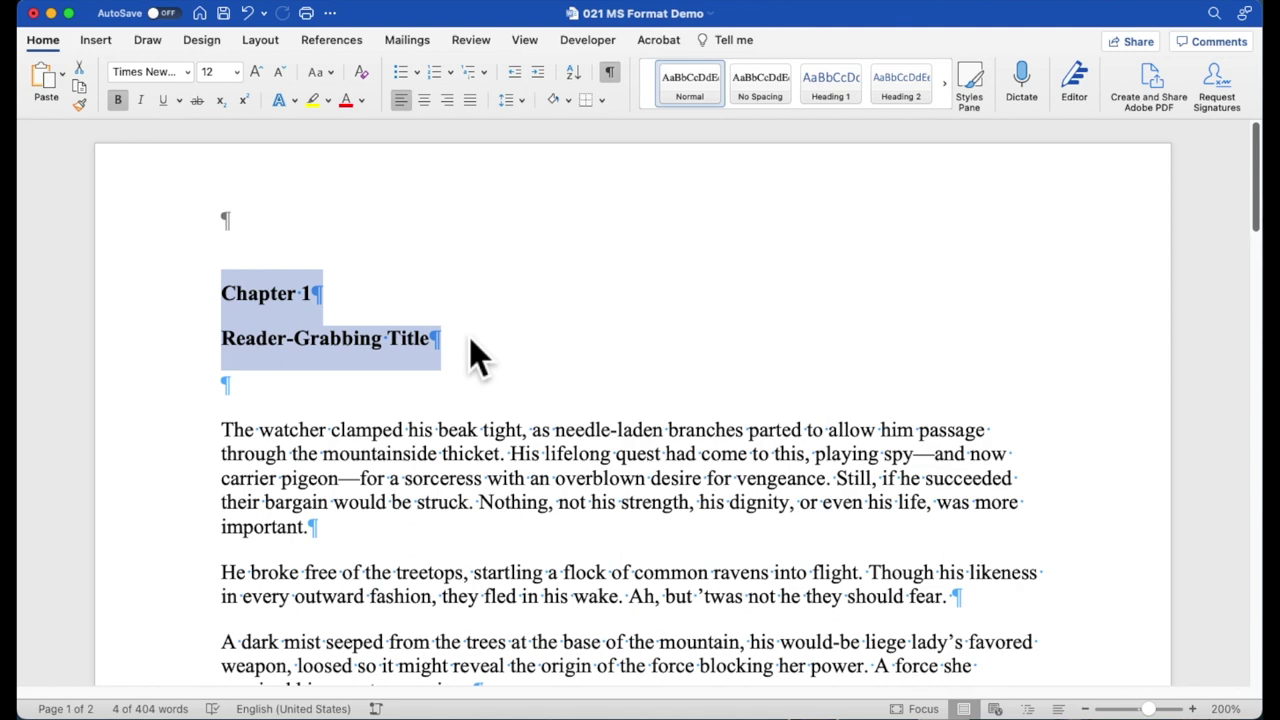
scroll(743, 500, "down", 15)
scroll(750, 505, "down", 7)
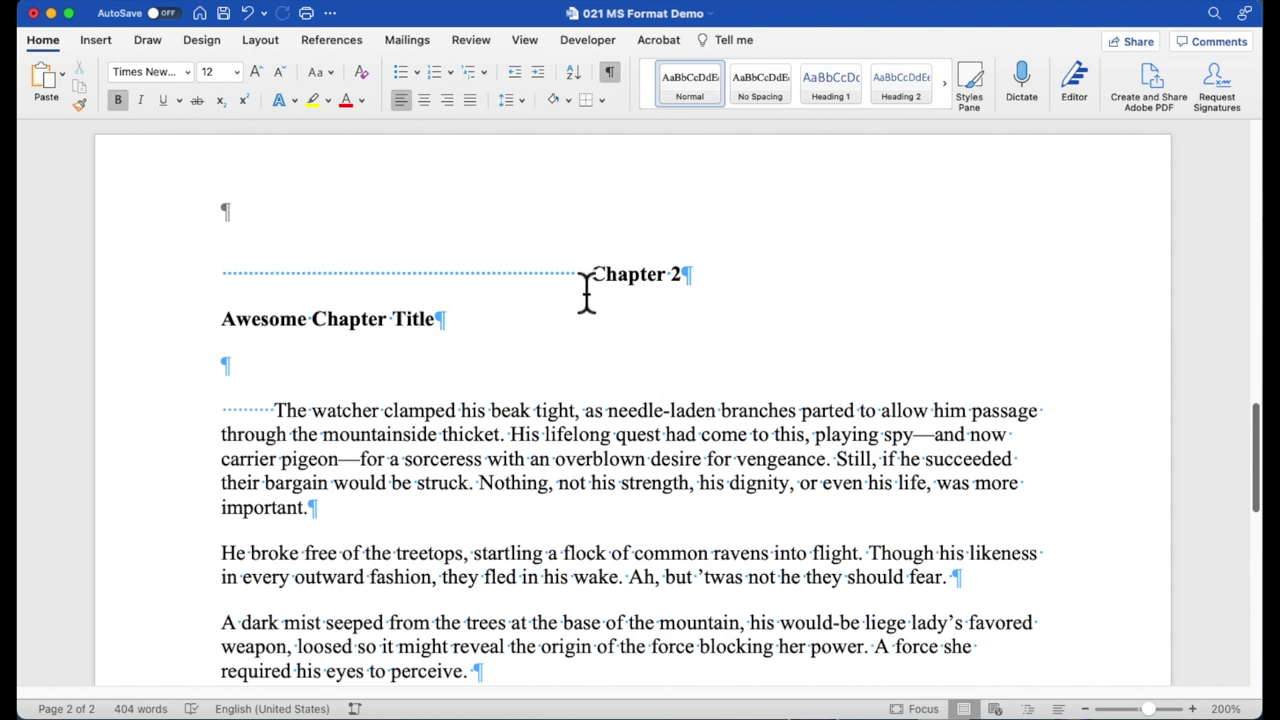
Push Awesome Chapter Title to the right with three tabs.
left_click(224, 322)
key("Tab")
key("Tab")
key("Tab")
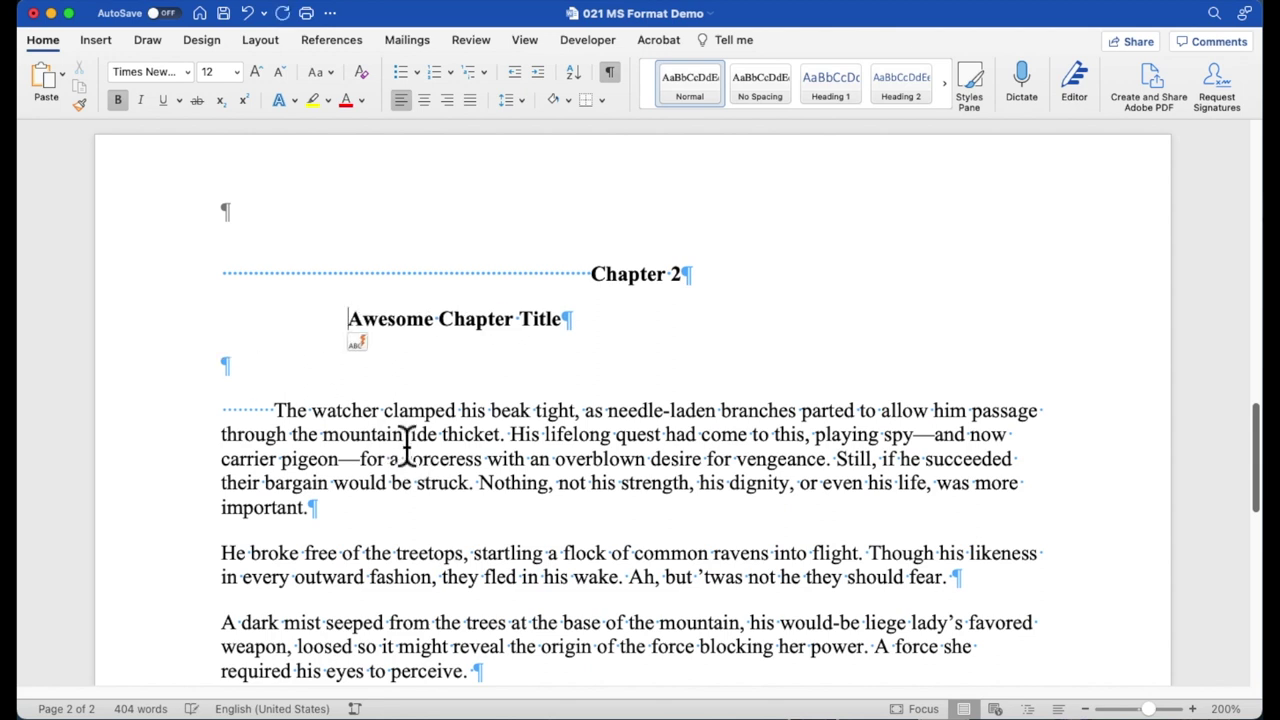
key("Tab")
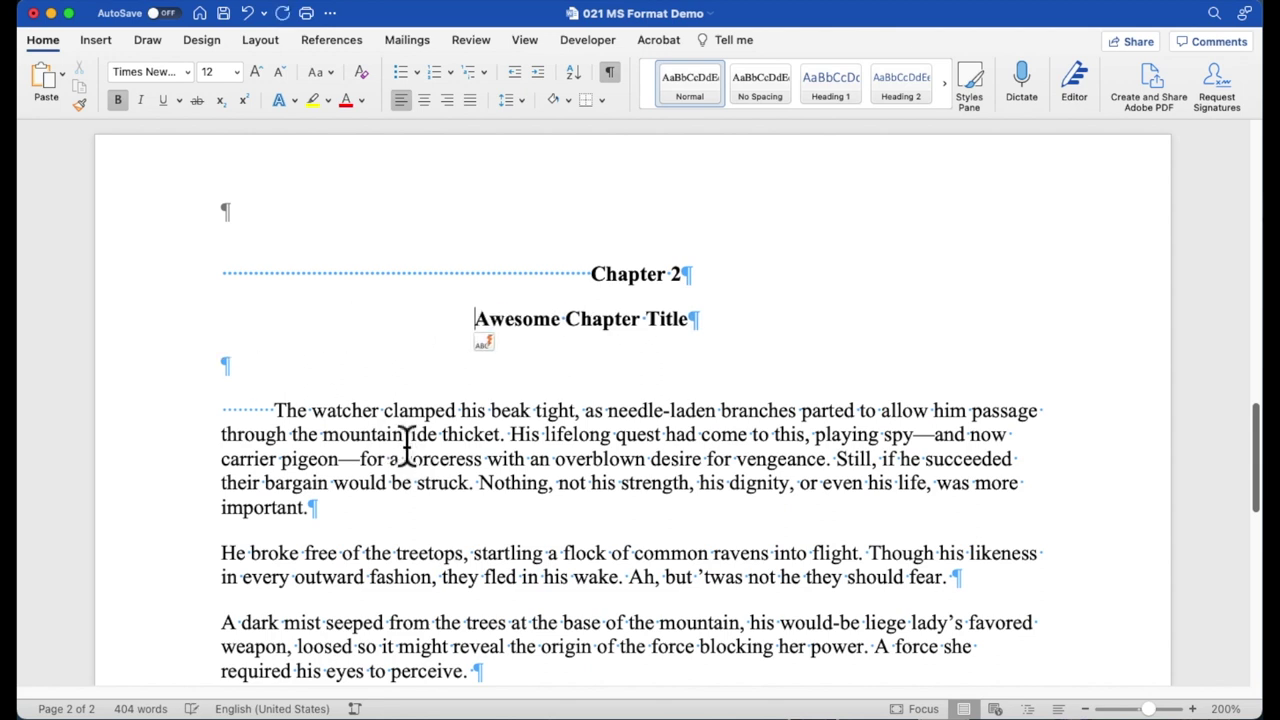
key("Tab")
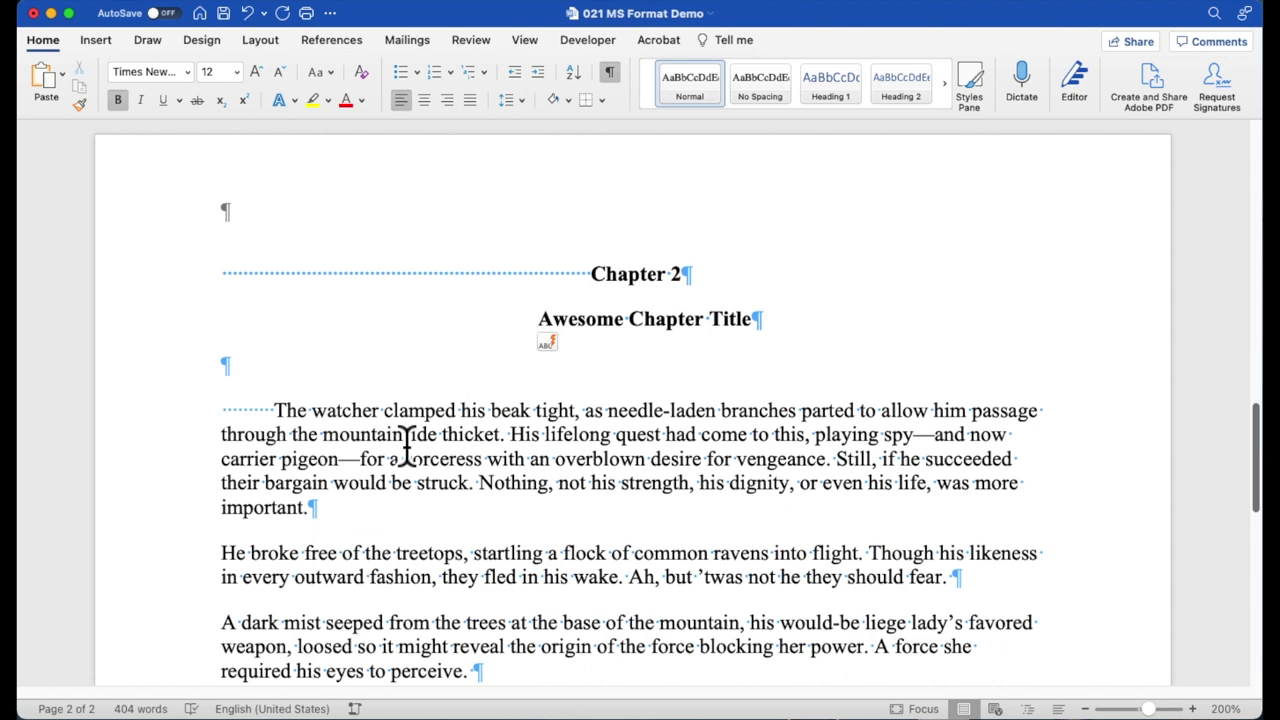
left_click(583, 440)
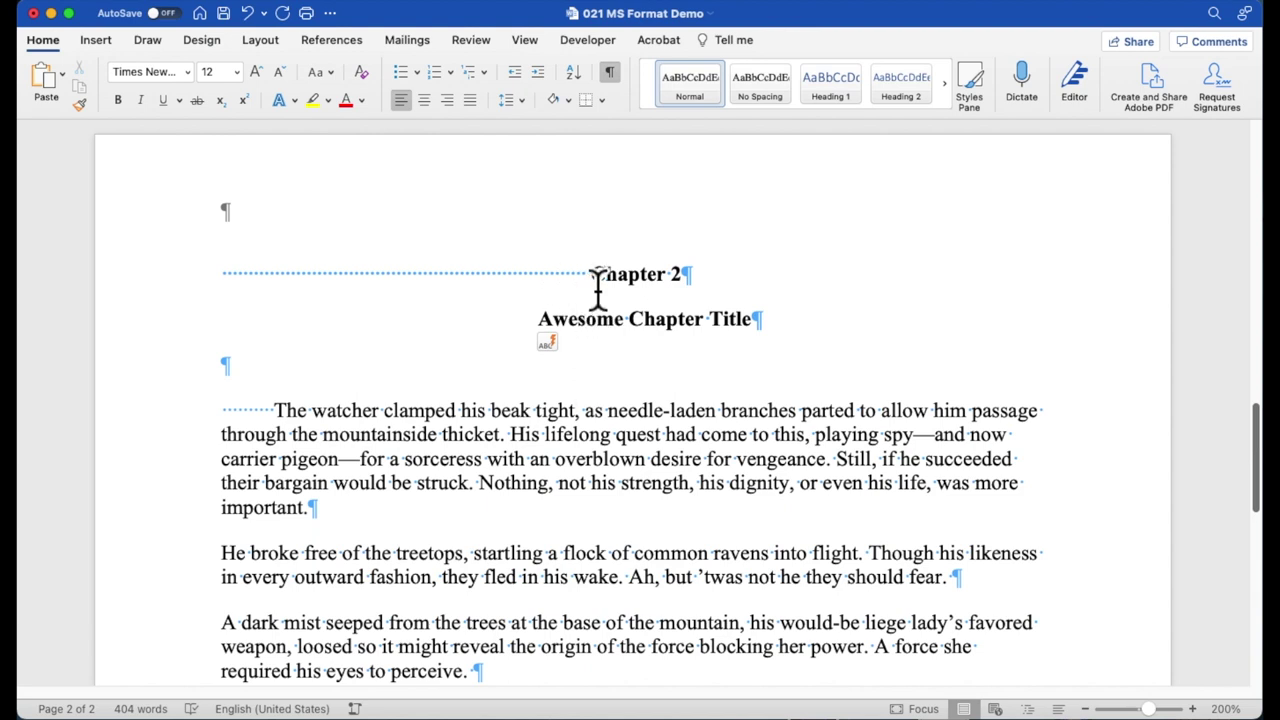
Delete the dotted tab leader so Chapter 2 starts at the left margin.
left_click_drag(597, 290, 222, 290)
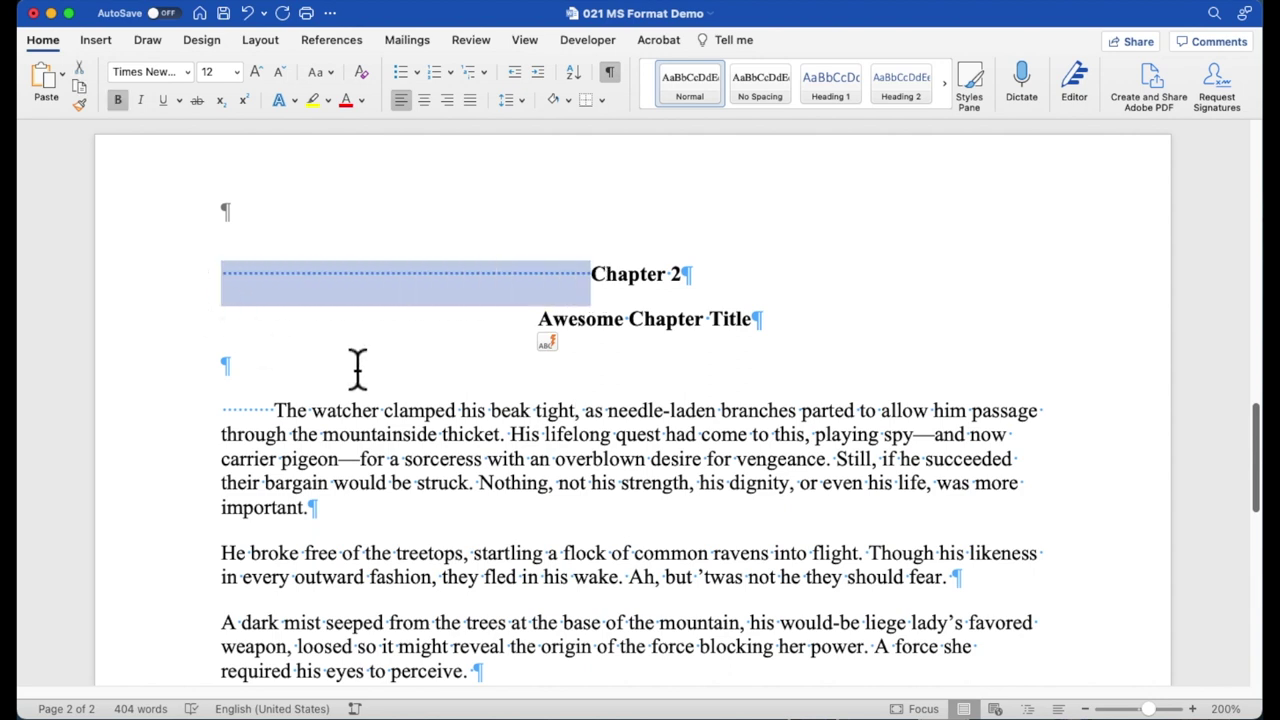
key("BackSpace")
left_click(546, 338)
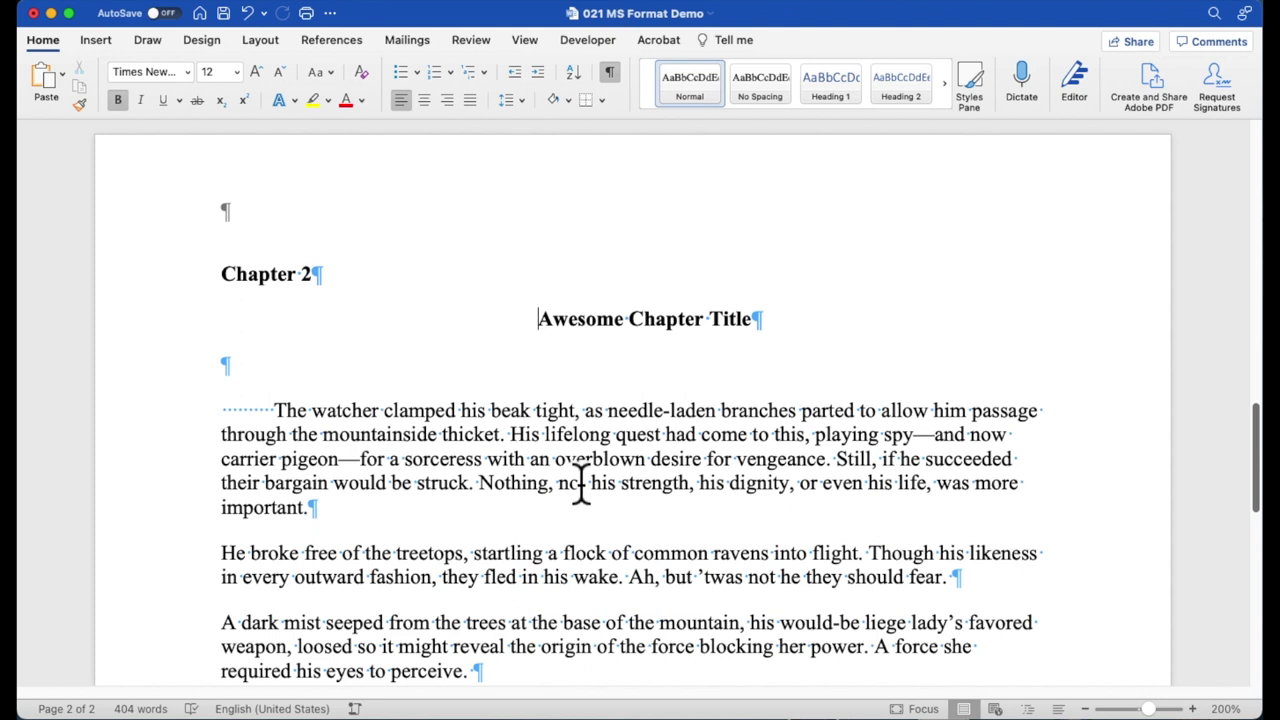
Center the Chapter 2 heading and Awesome Chapter Title lines.
key("super+l")
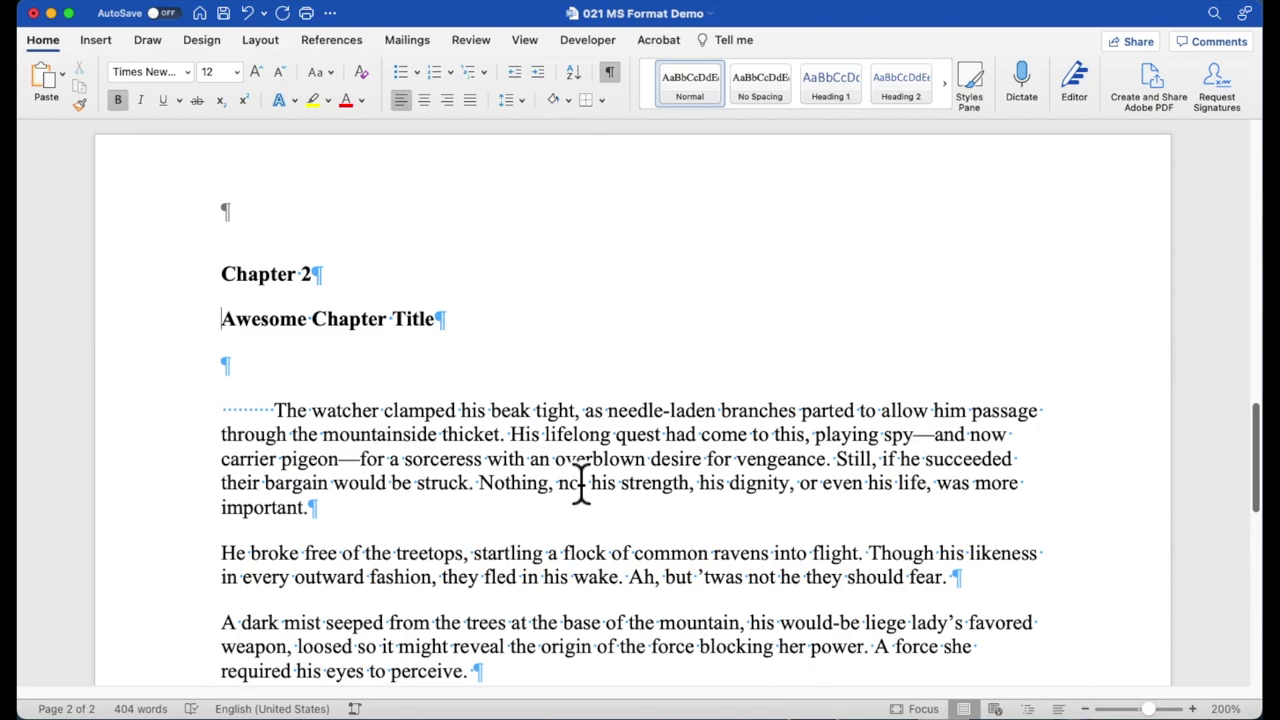
left_click_drag(228, 297, 261, 296)
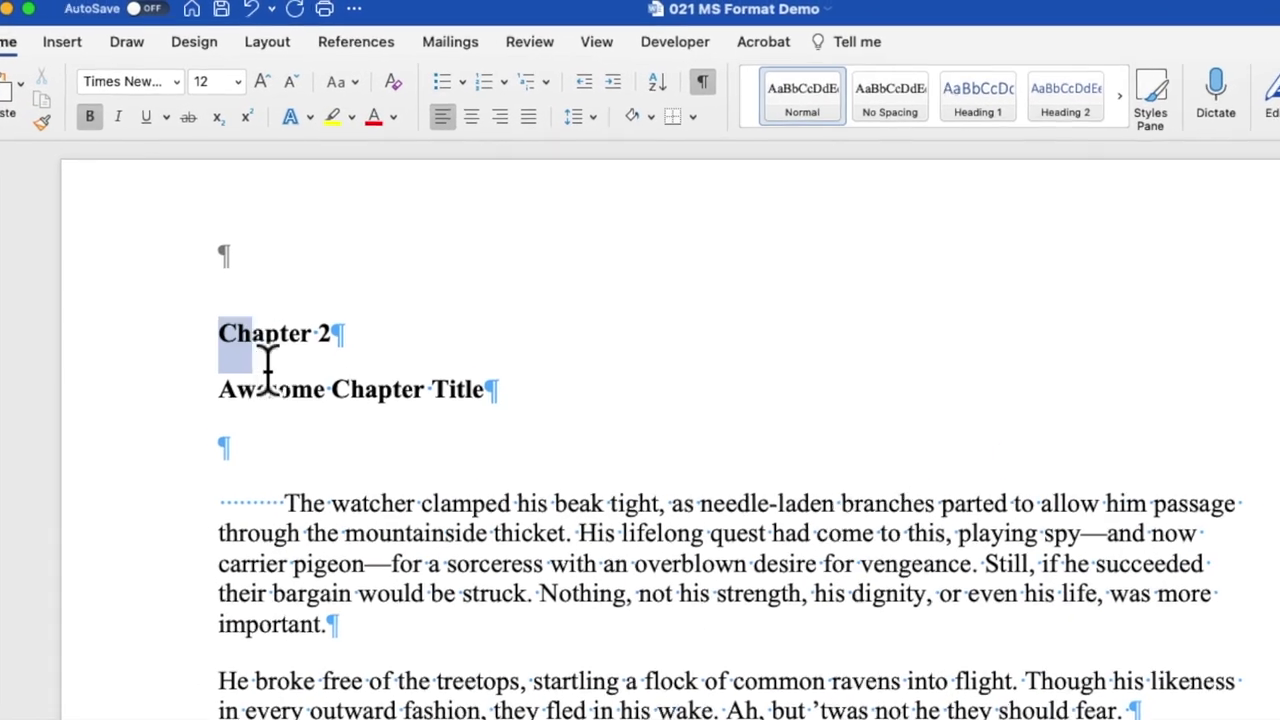
left_click_drag(268, 370, 531, 414)
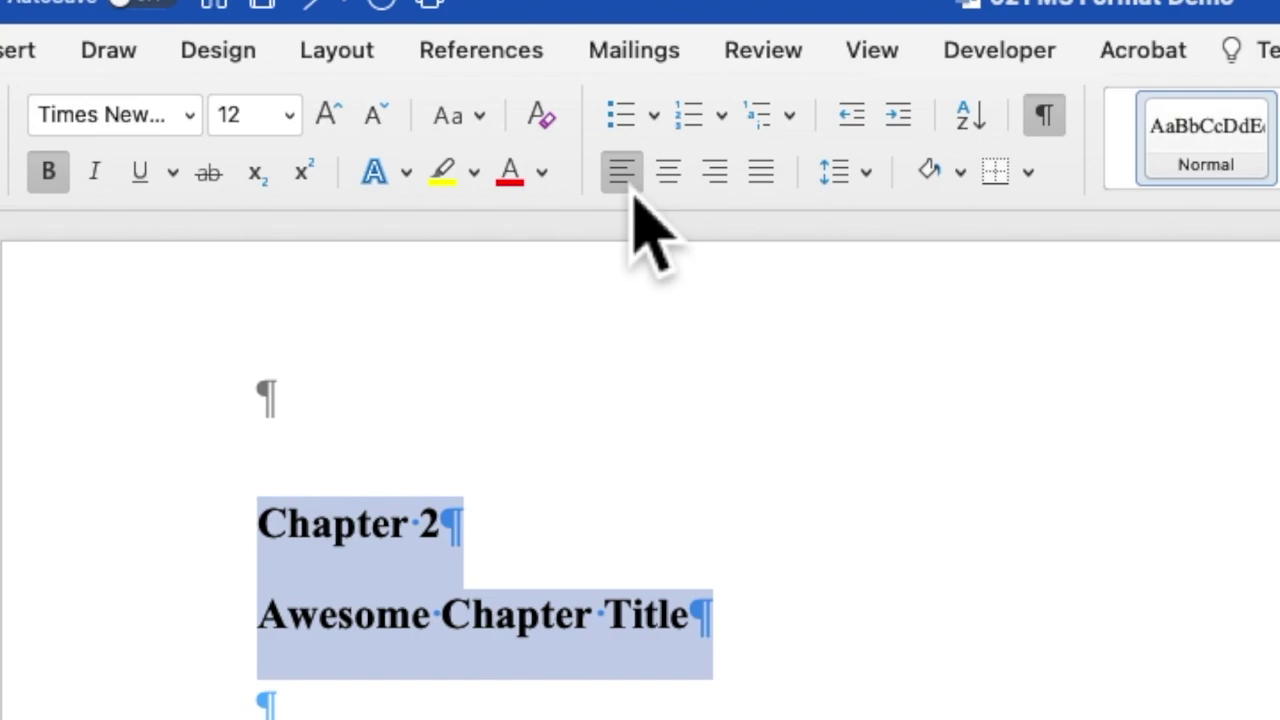
left_click(668, 172)
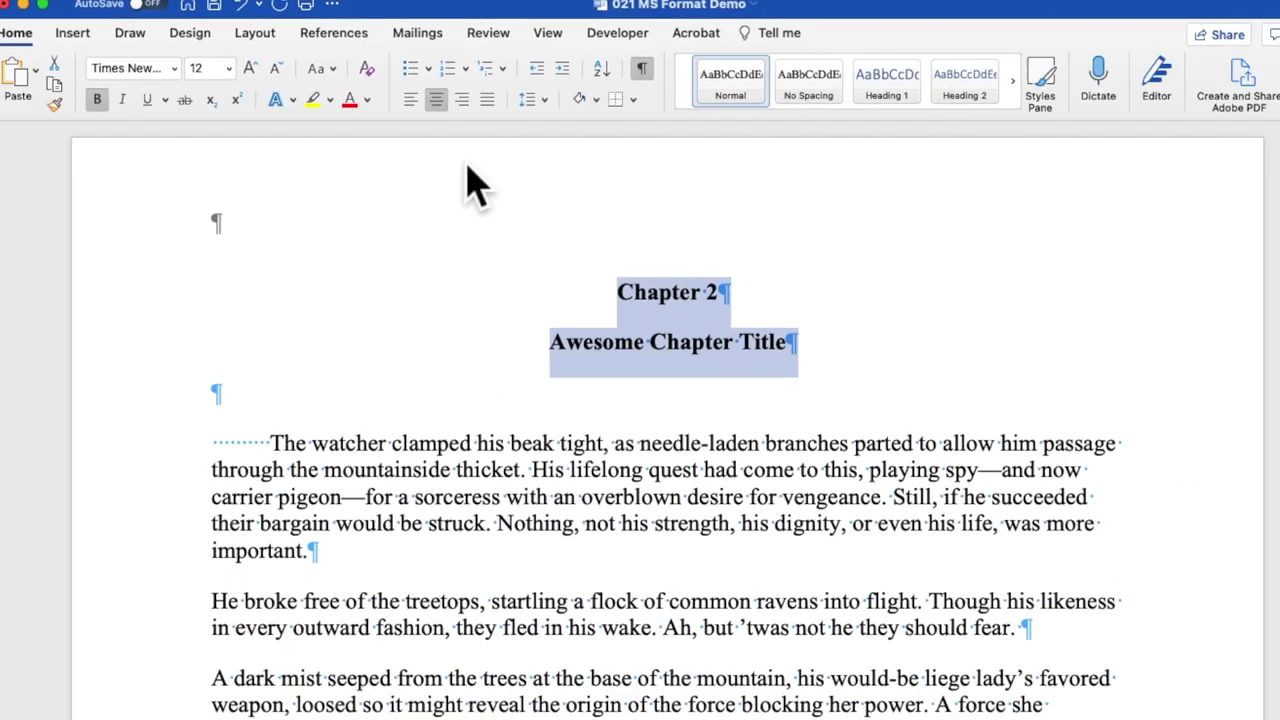
Center the Chapter 1 heading and Reader-Grabbing Title lines.
scroll(855, 392, "up", 10)
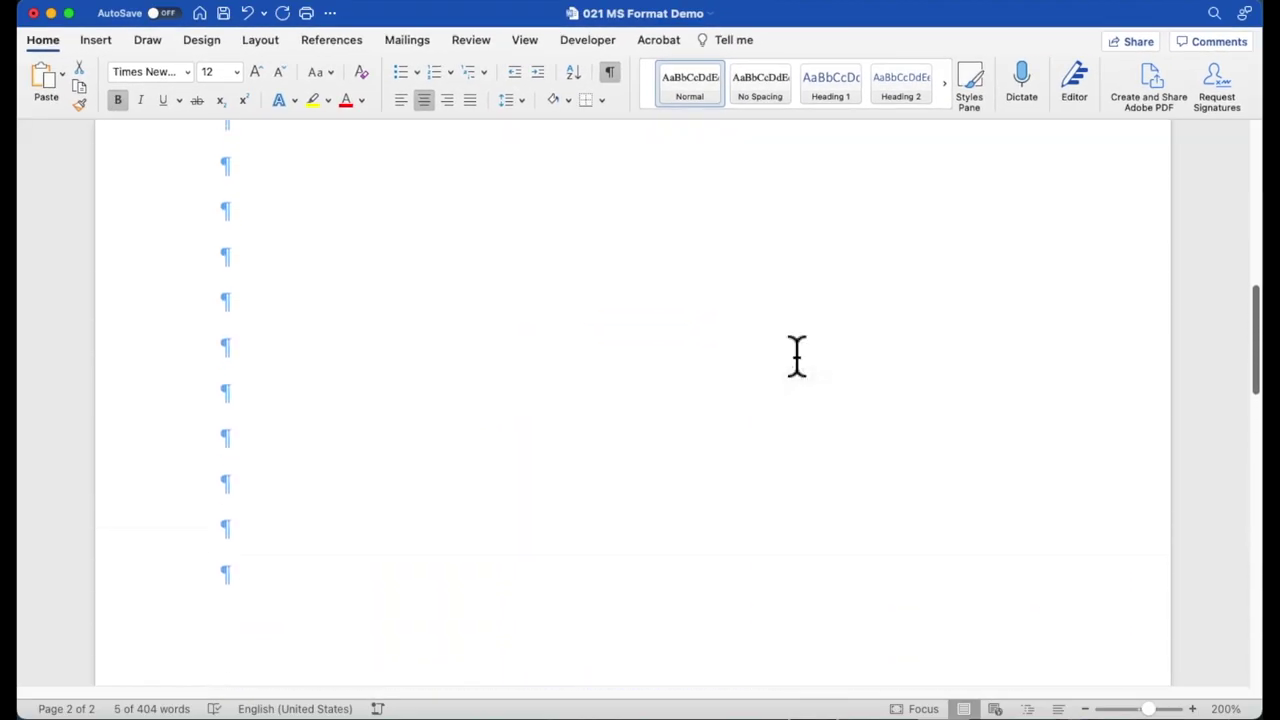
scroll(797, 356, "up", 10)
left_click_drag(220, 293, 471, 357)
left_click(427, 101)
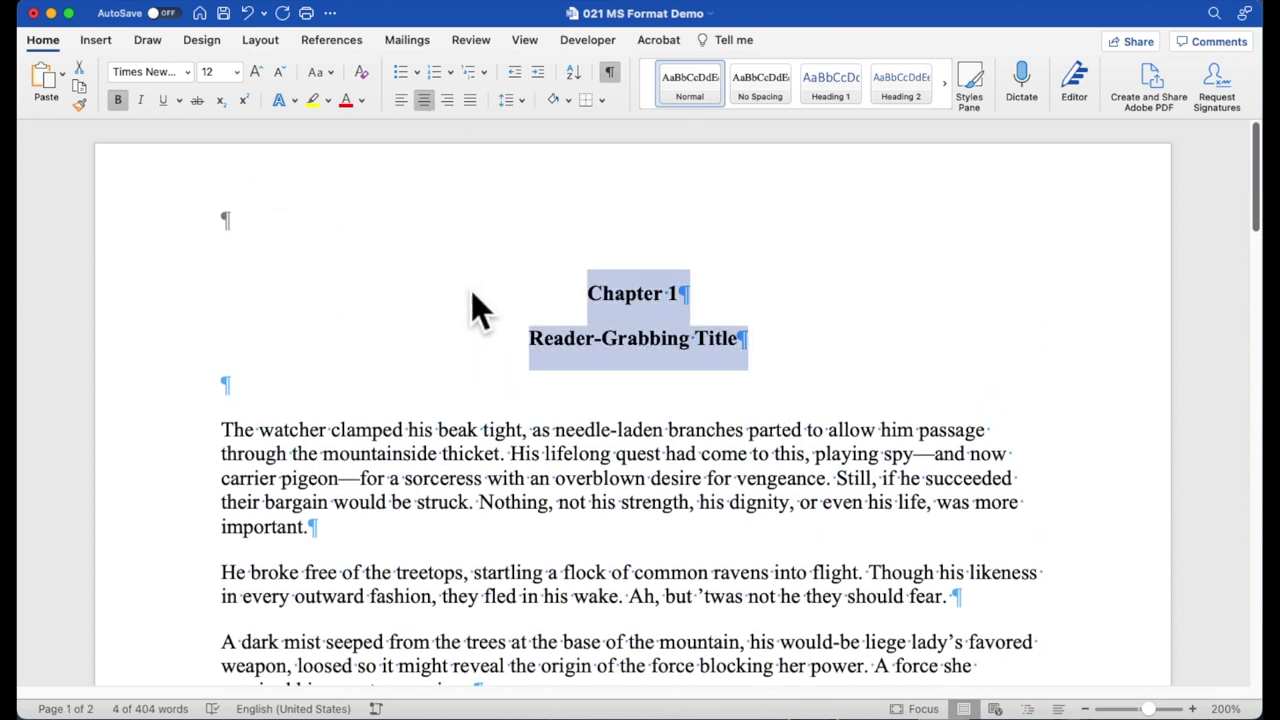
Insert an empty paragraph after the paragraph ending 'fear.'.
left_click(590, 453)
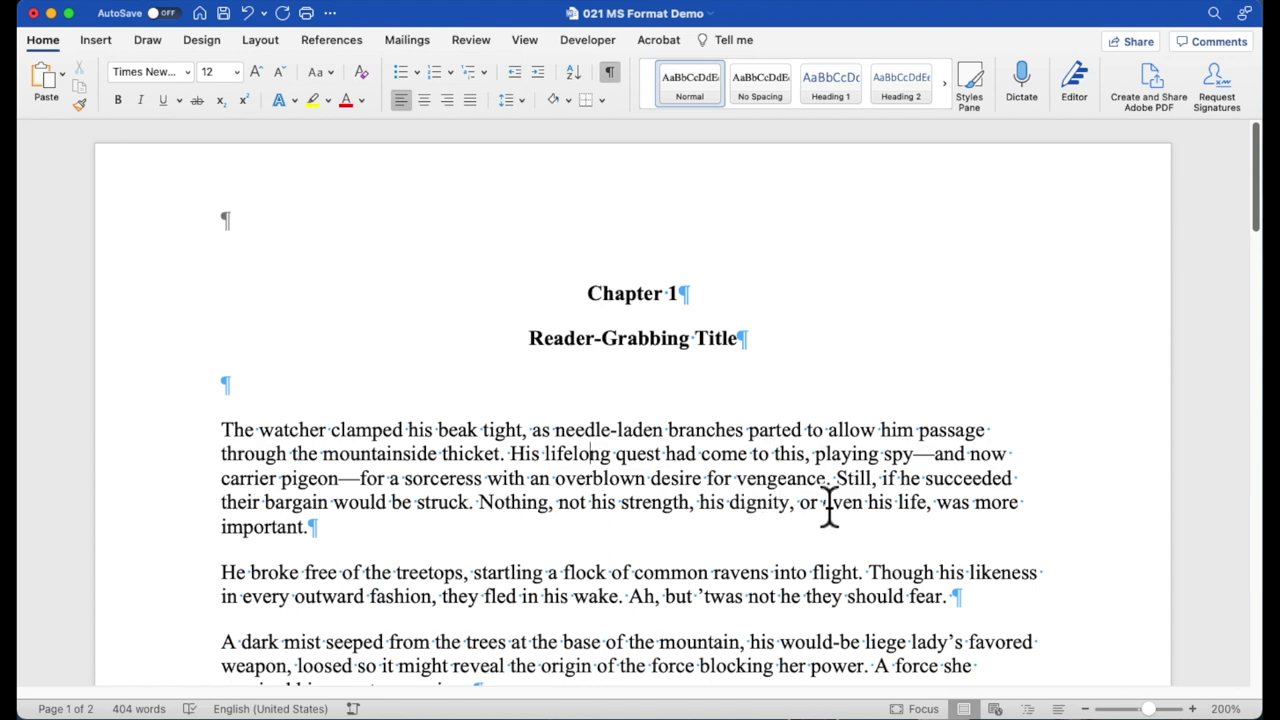
scroll(829, 510, "down", 5)
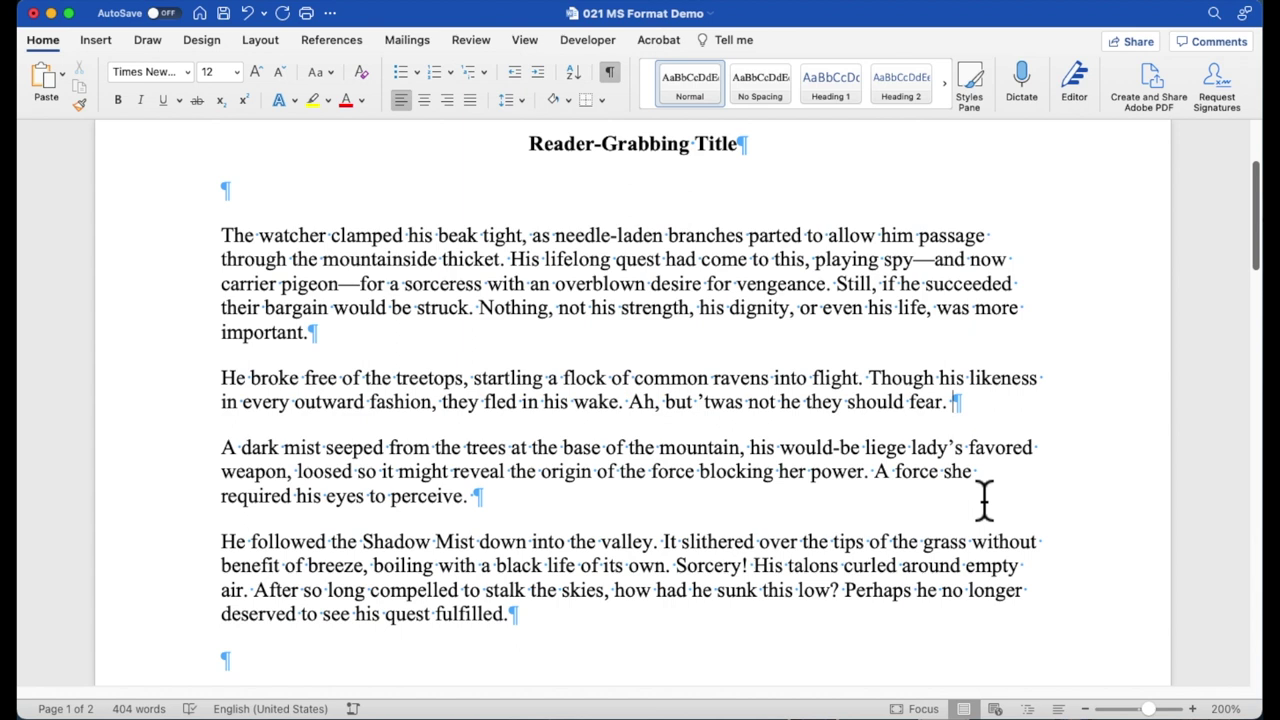
key("Return")
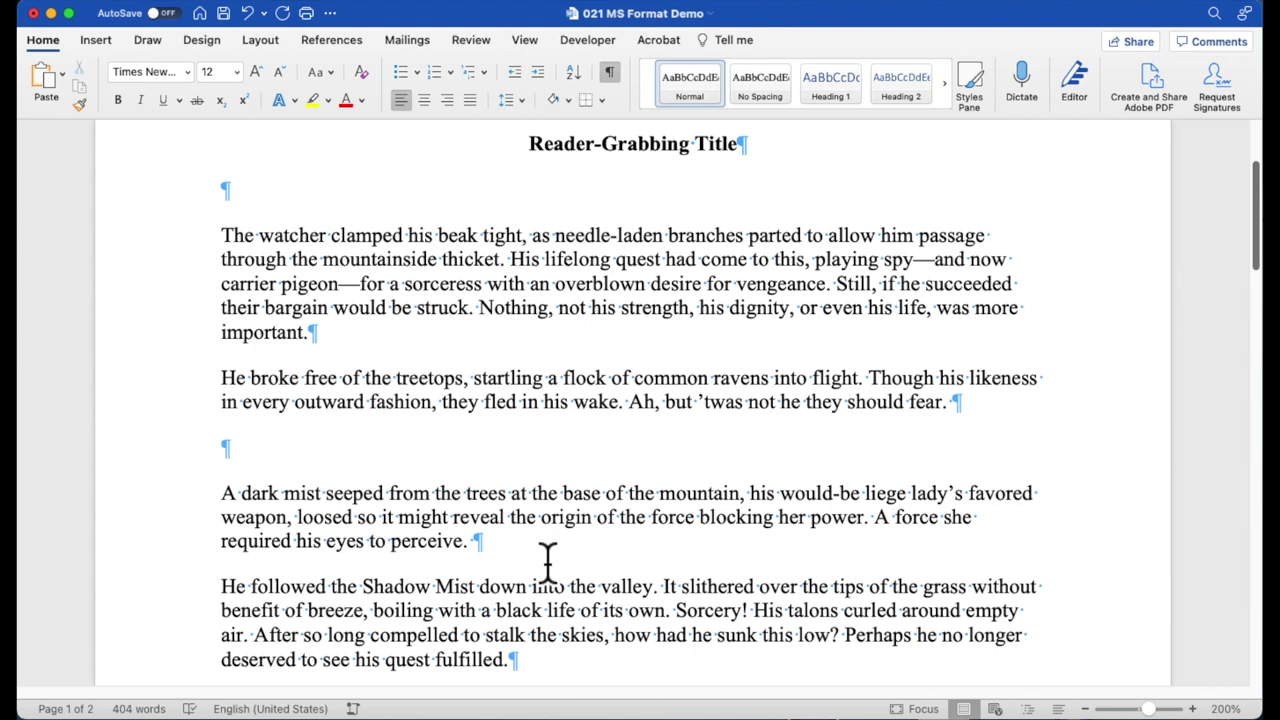
Type a ### scene break on the blank line, undoing Word's automatic border.
type("#")
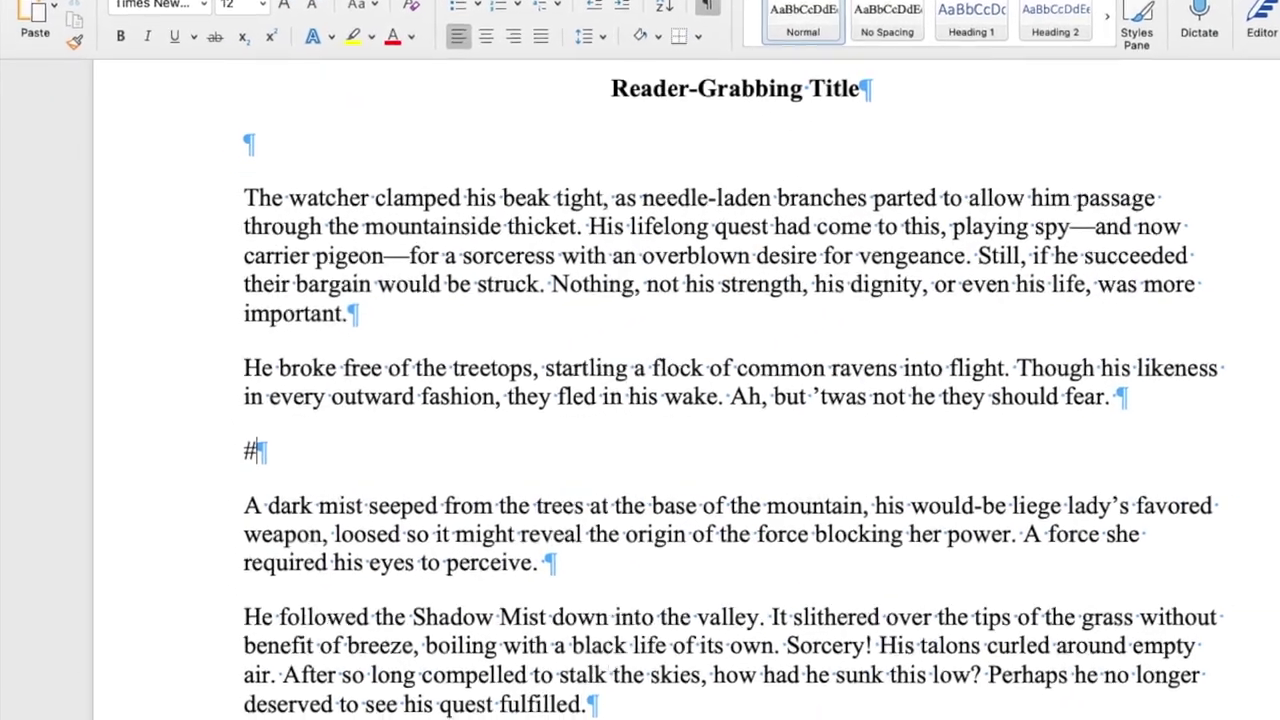
type(" #")
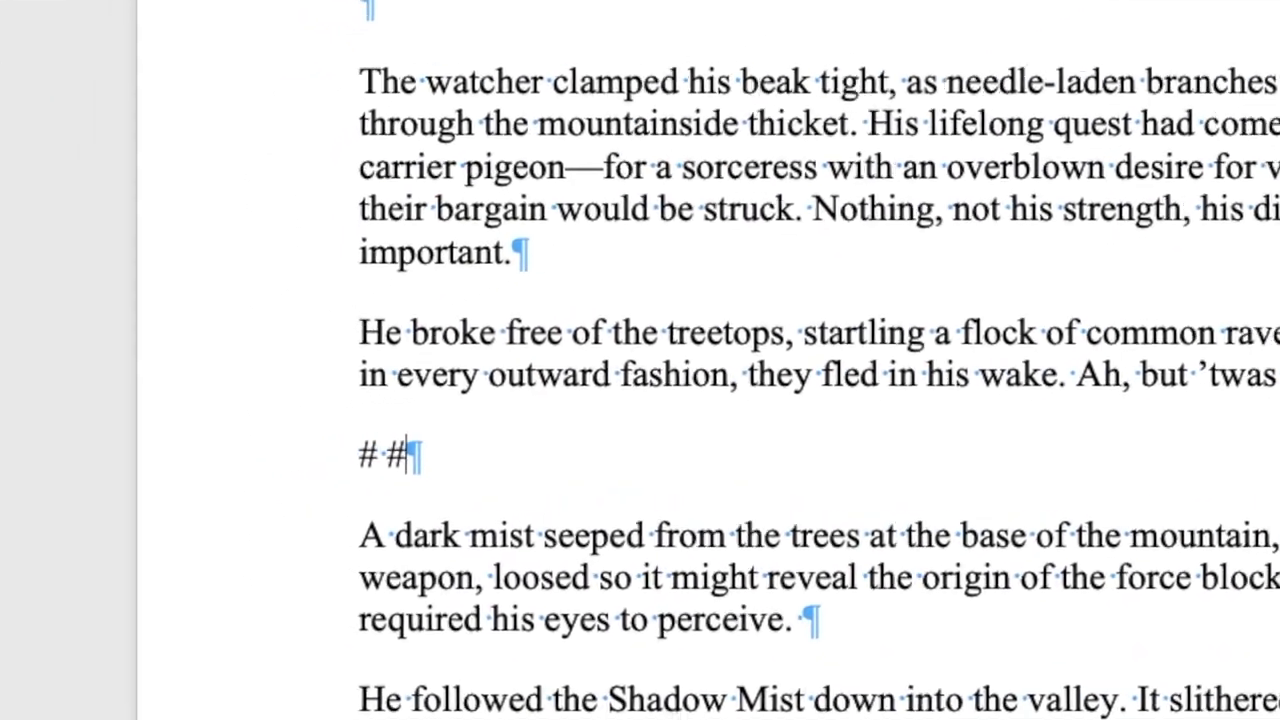
type(" #")
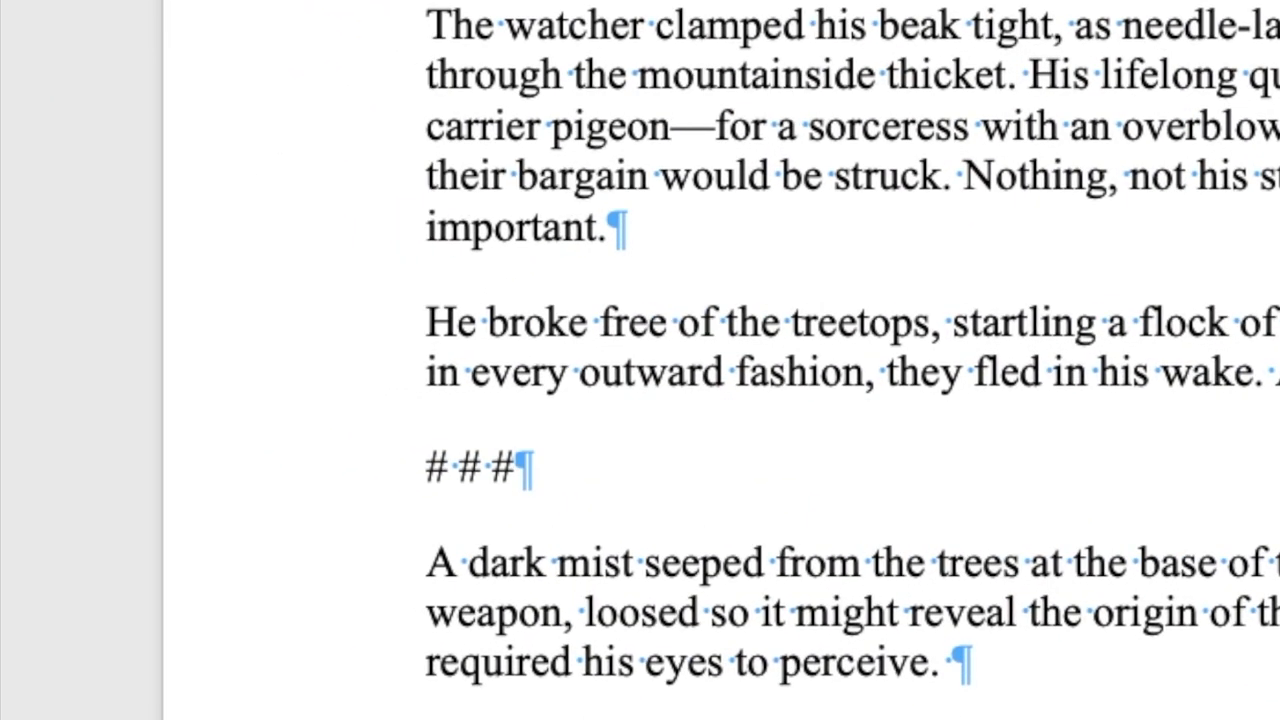
key("BackSpace")
key("BackSpace")
key("BackSpace")
key("BackSpace")
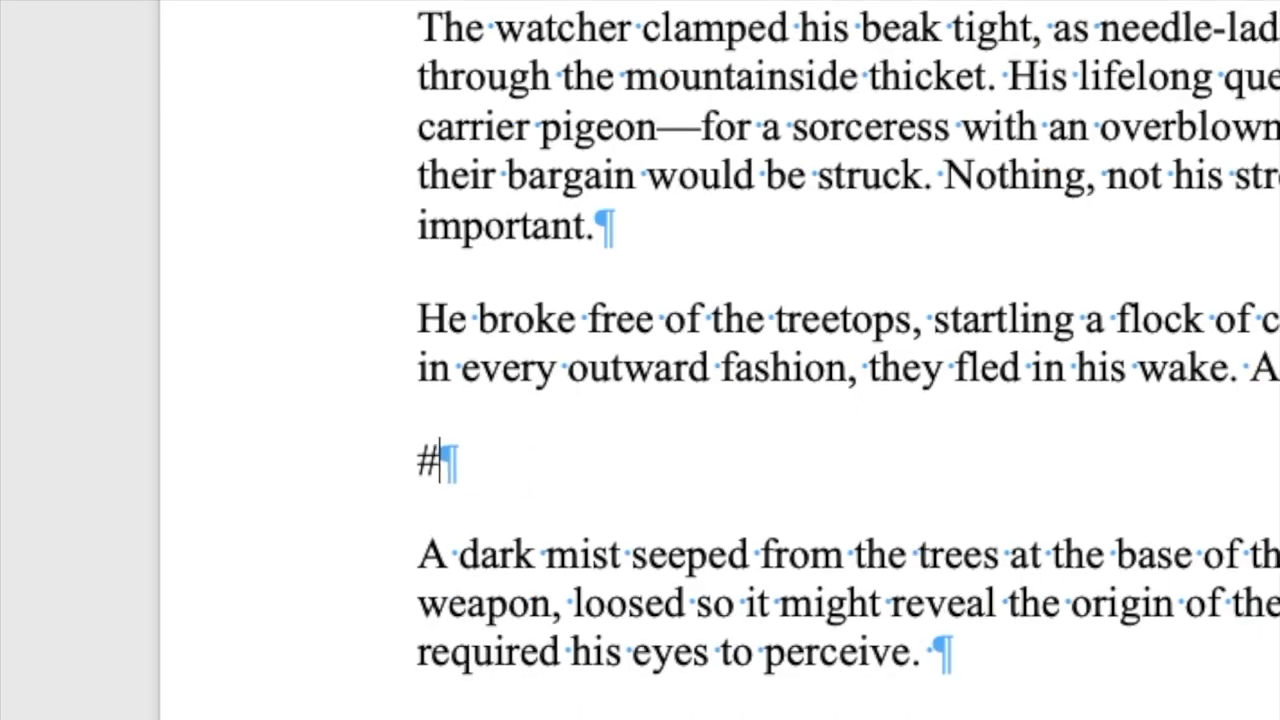
type("##")
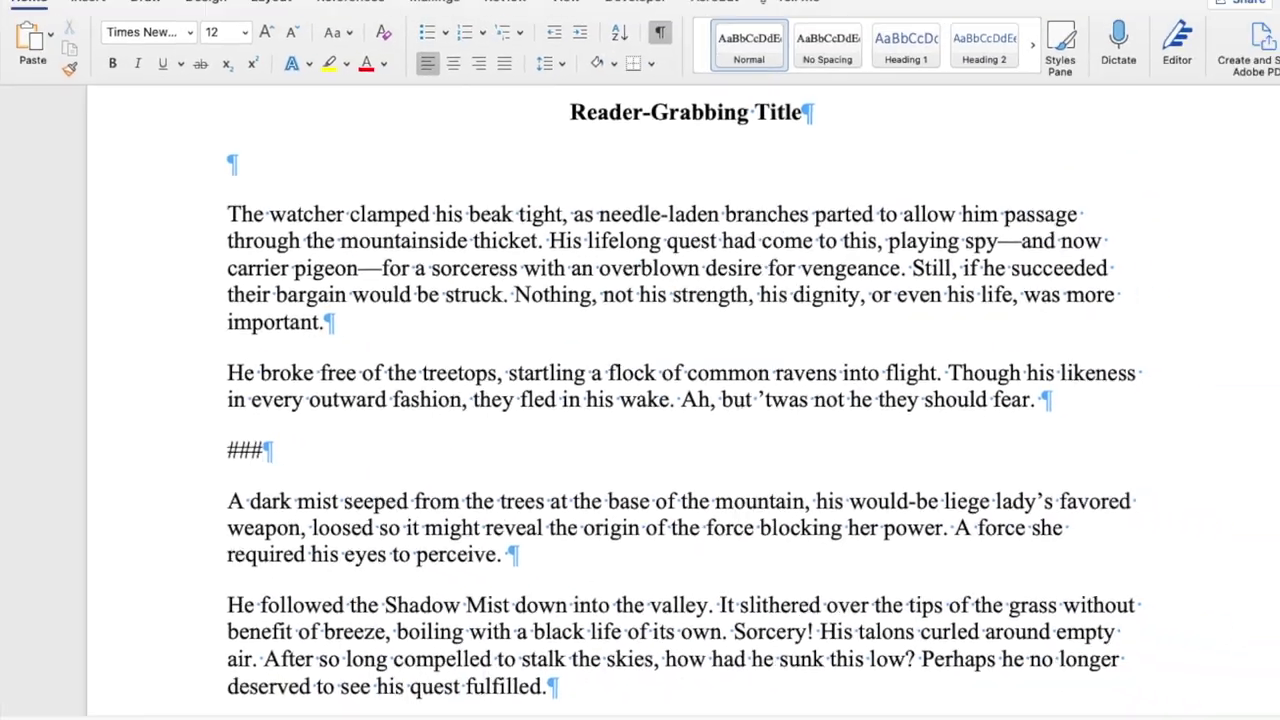
key("Return")
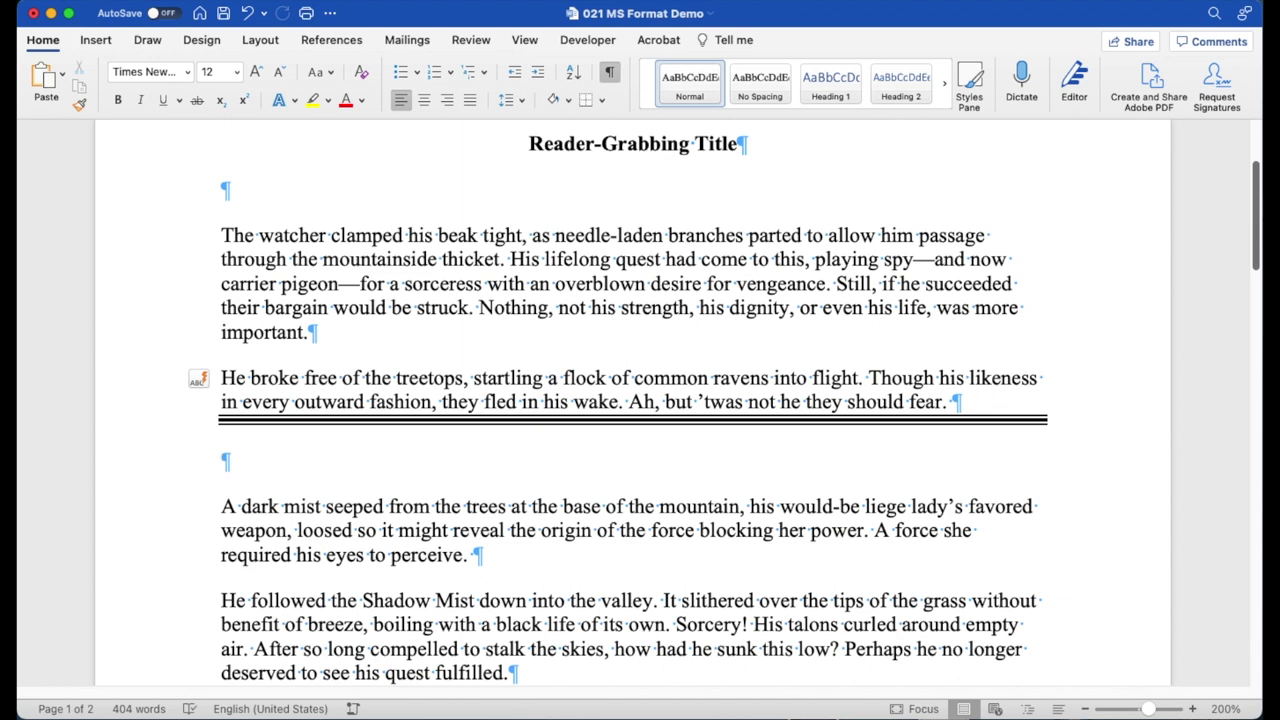
key("super+z")
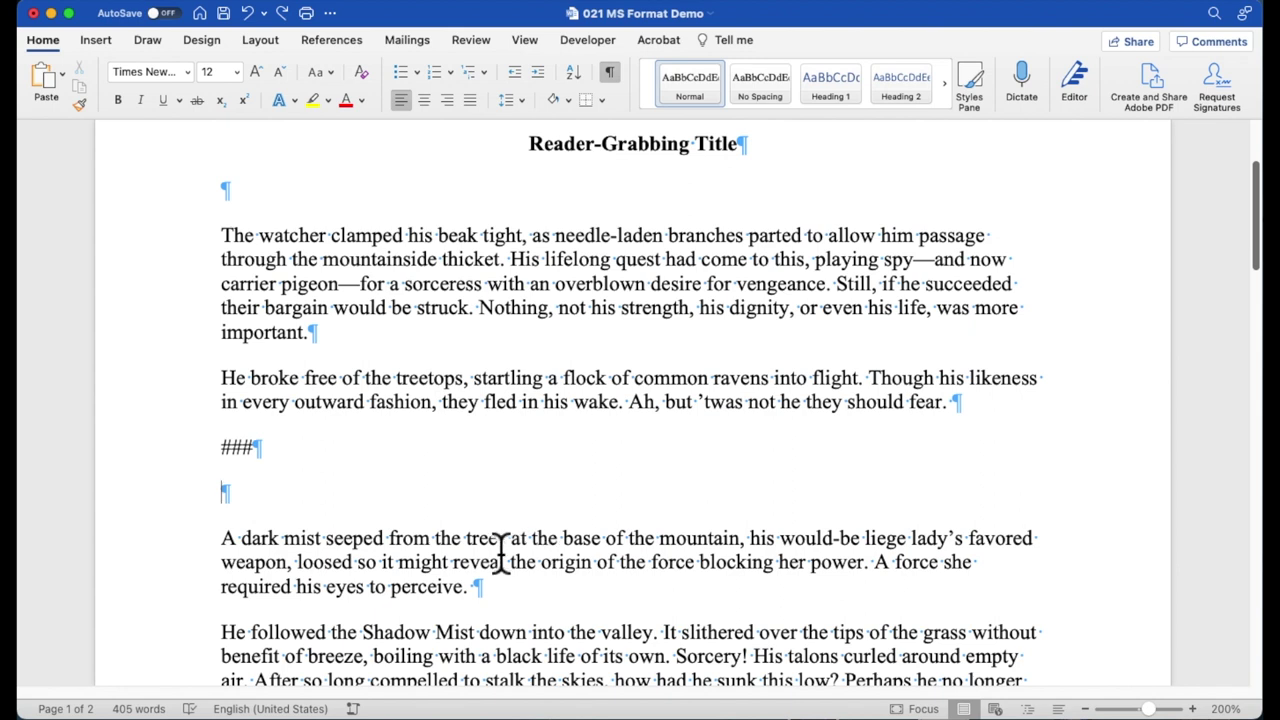
key("BackSpace")
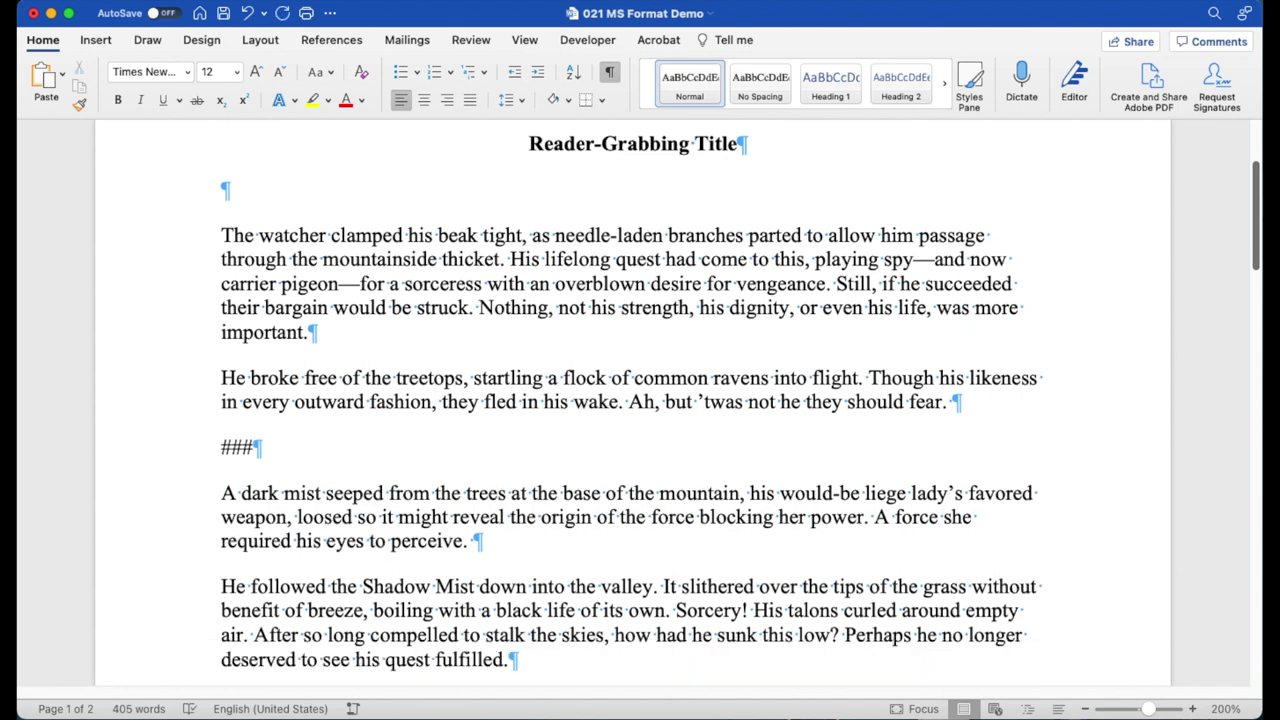
key("BackSpace")
type("#")
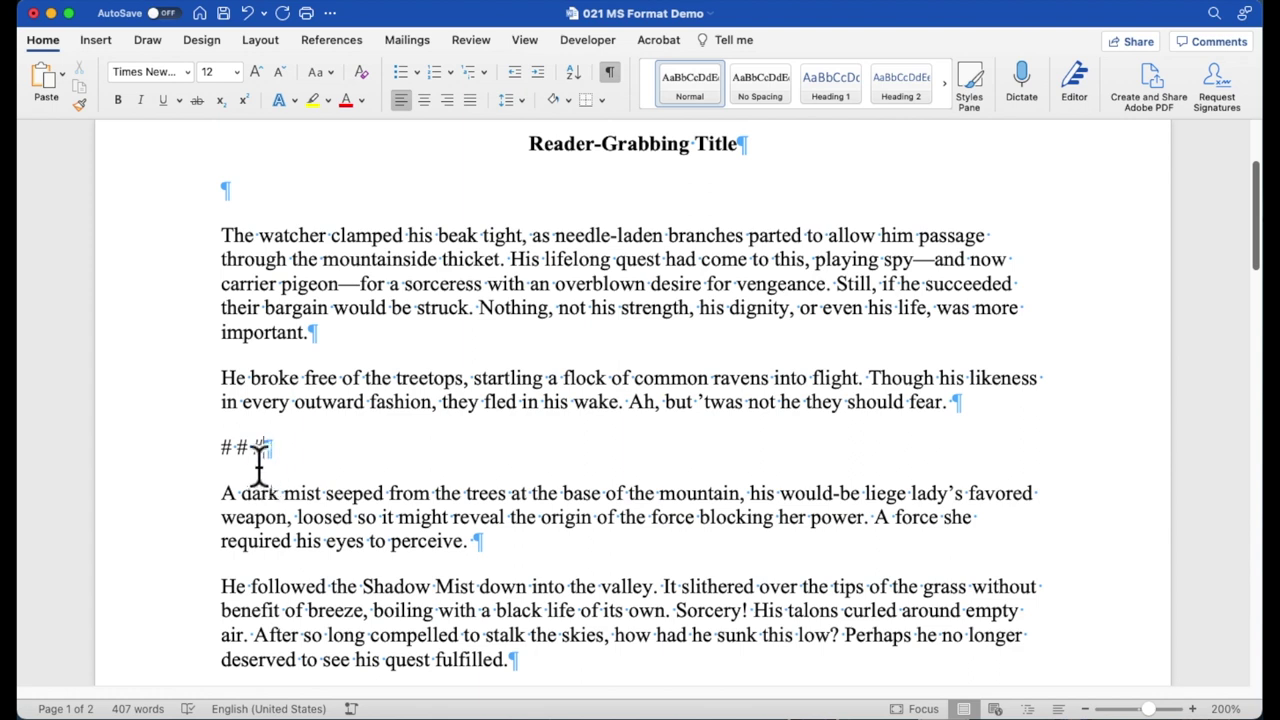
Center the ### scene break line.
left_click_drag(226, 450, 277, 457)
left_click(431, 104)
left_click(738, 493)
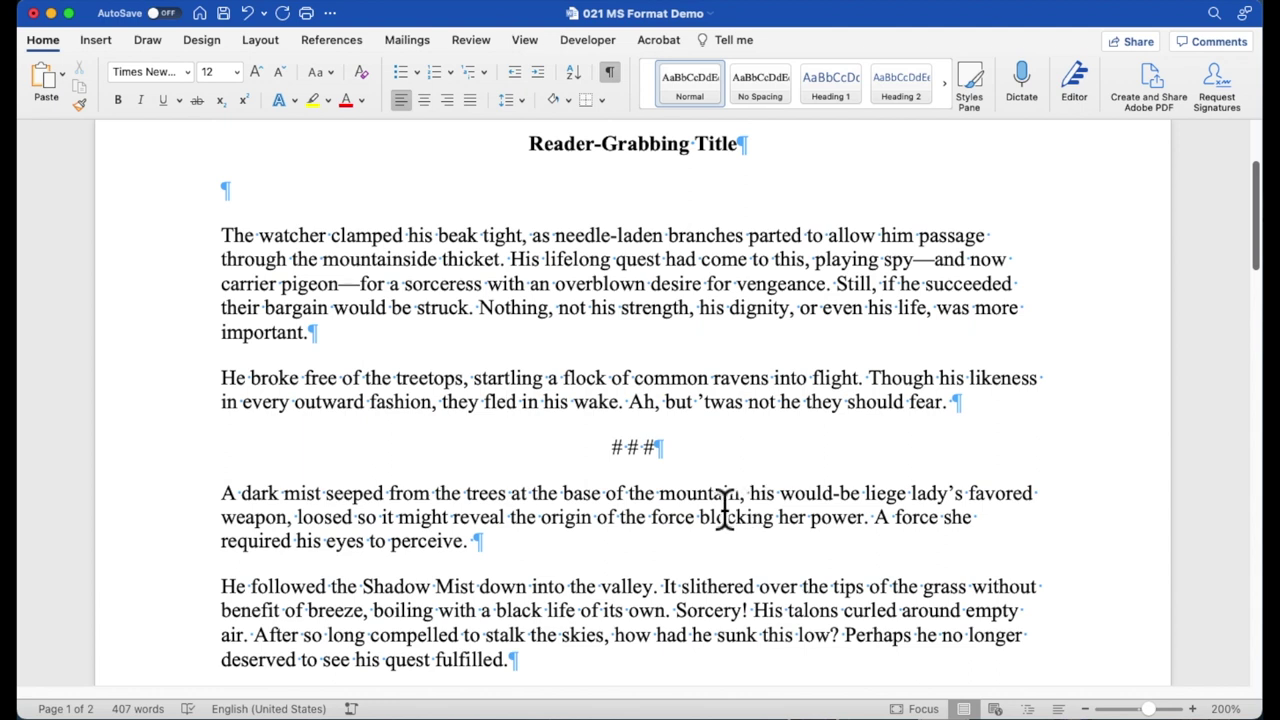
Add and remove a test paragraph after 'important.', then select all the chapter text.
scroll(443, 300, "up", 2)
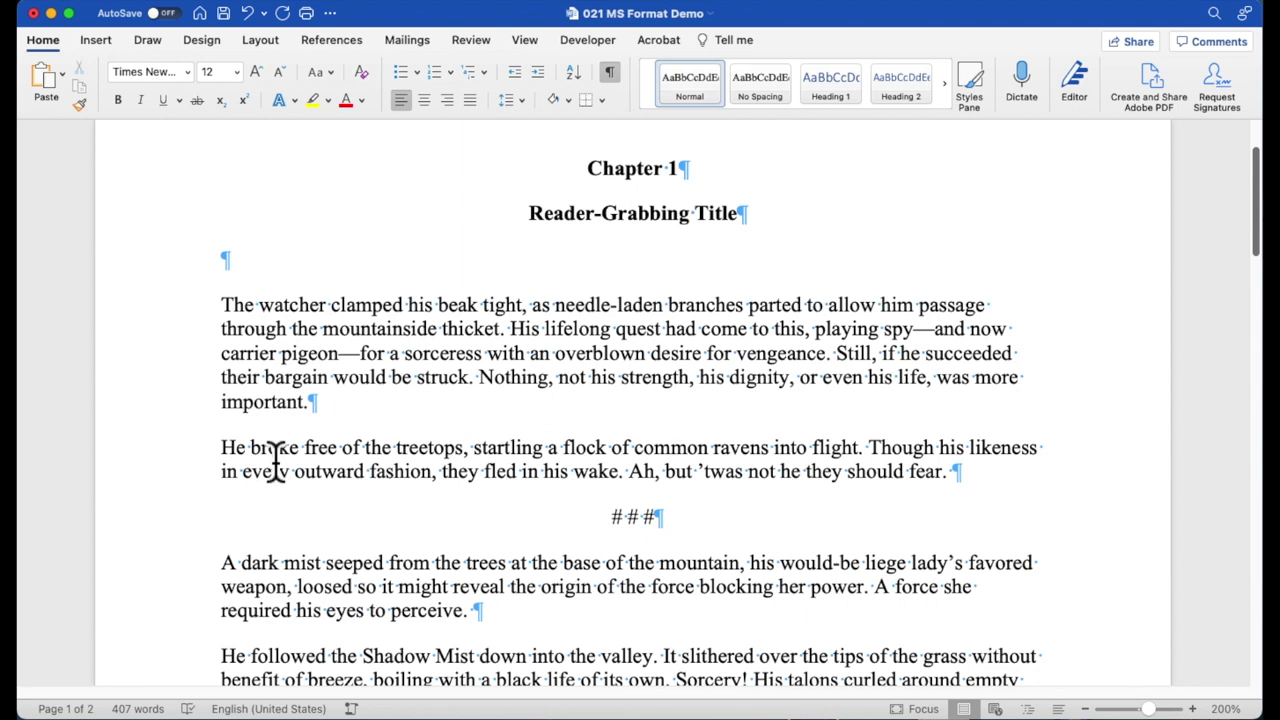
left_click(321, 418)
key("Return")
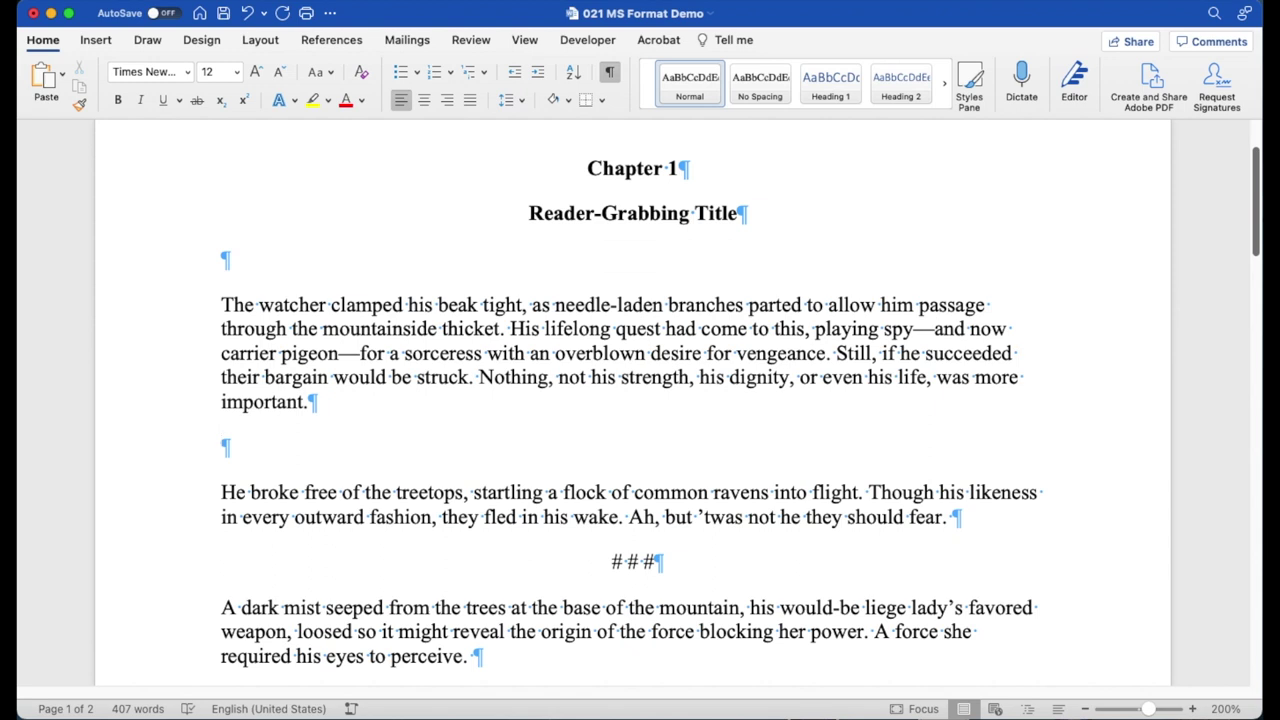
key("BackSpace")
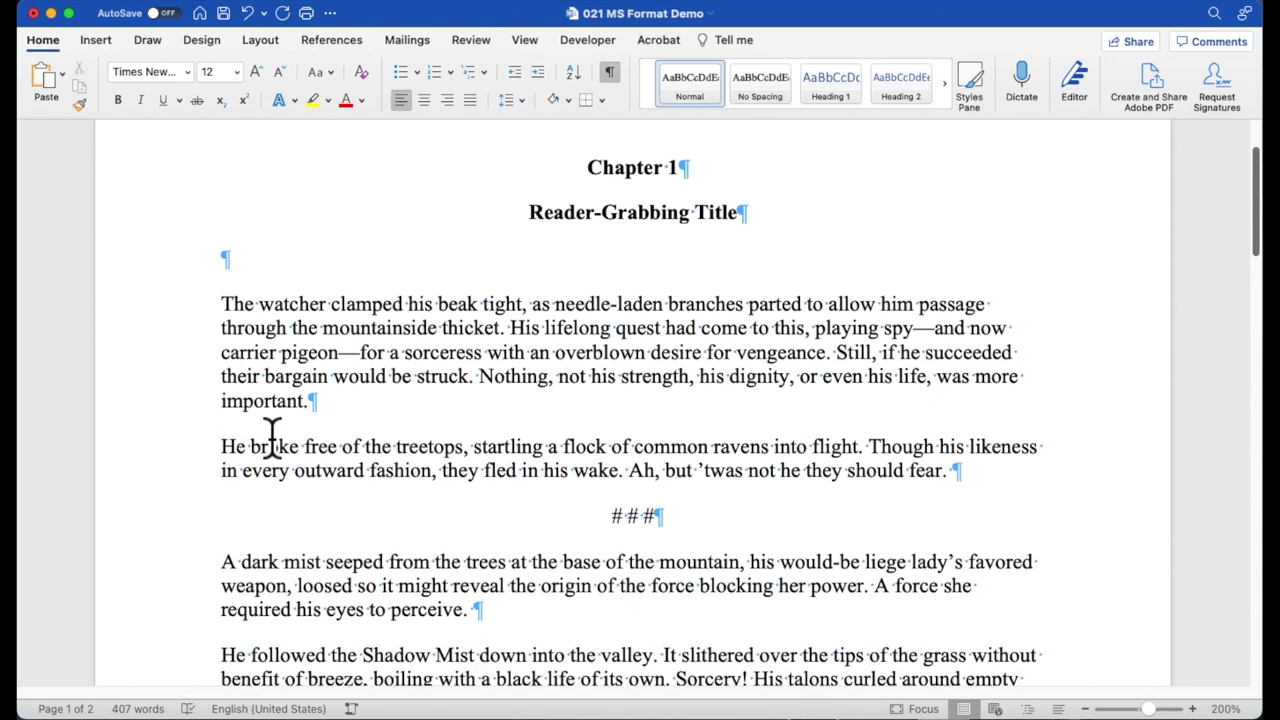
scroll(275, 450, "up", 2)
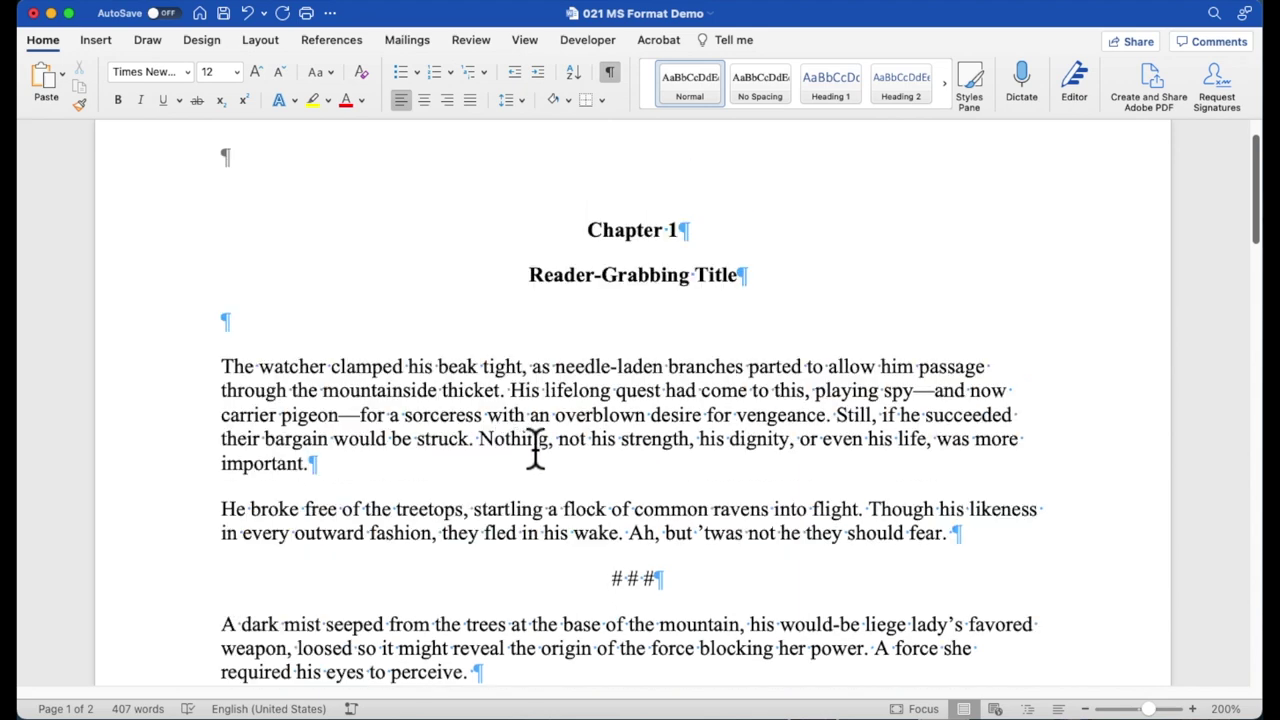
key("super+a")
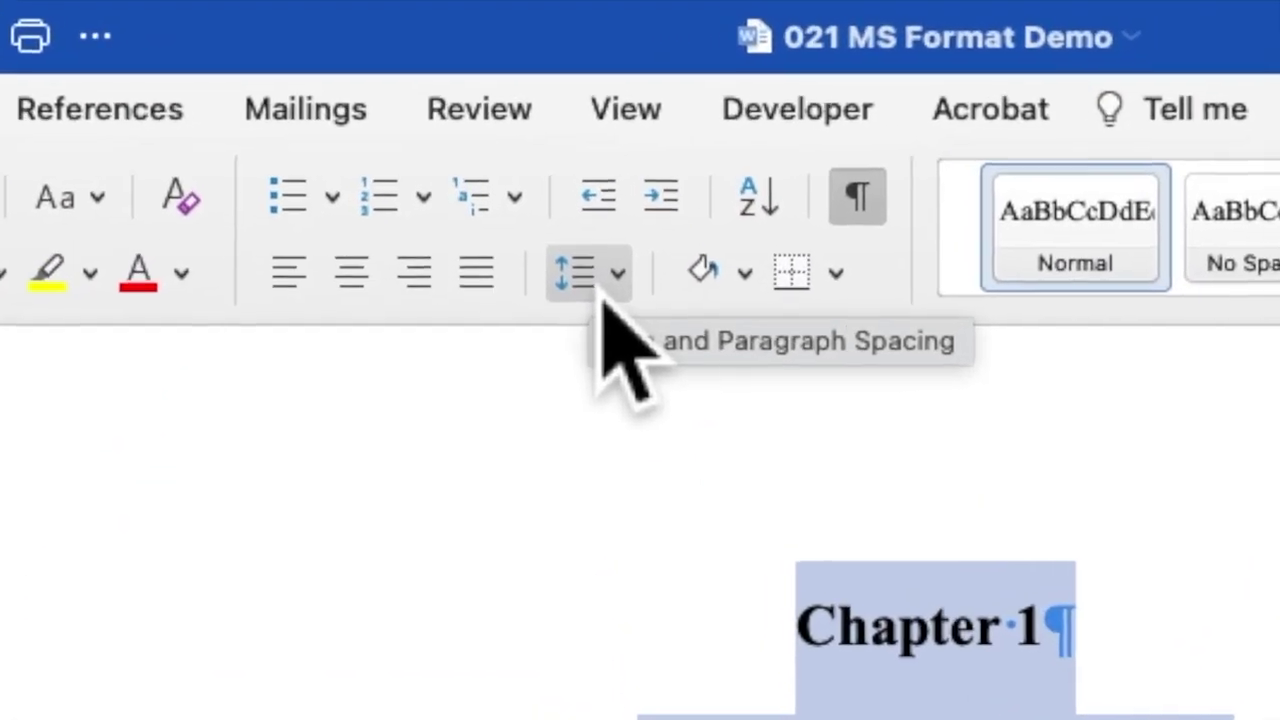
Set the whole document to 2.0 double line spacing, then reopen the line spacing choices.
left_click(590, 248)
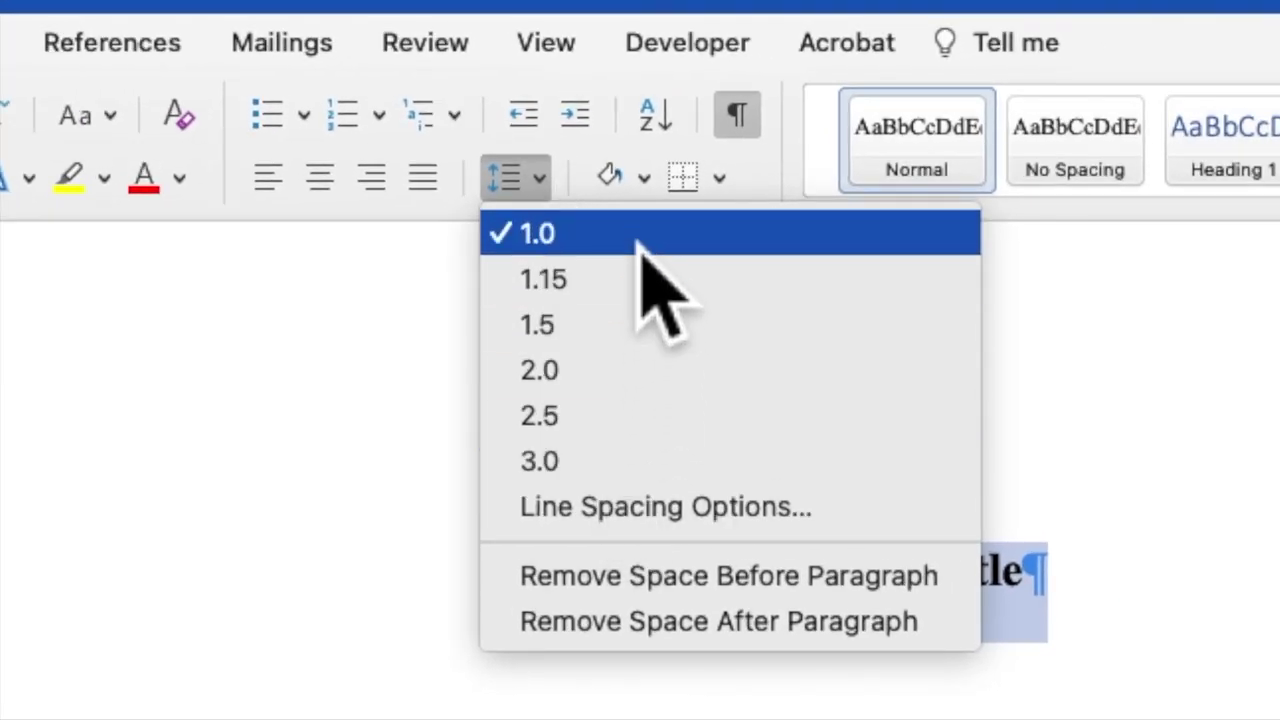
left_click(628, 372)
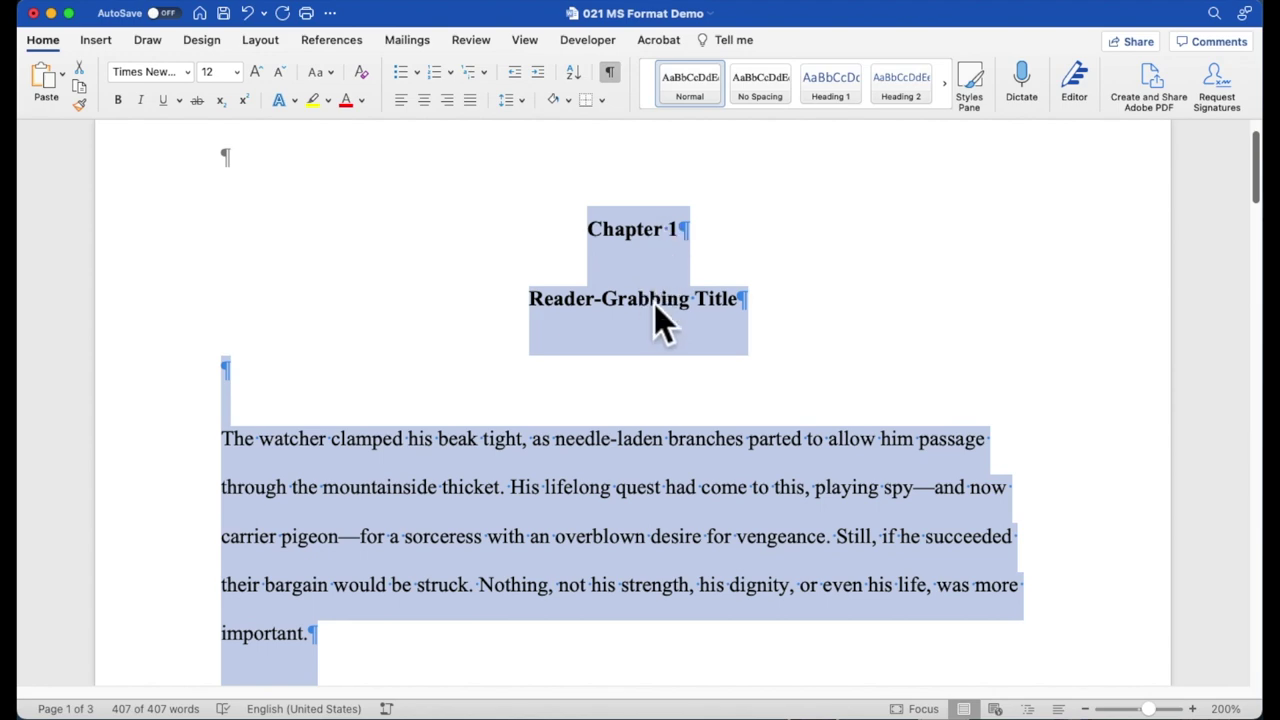
scroll(655, 305, "down", 10)
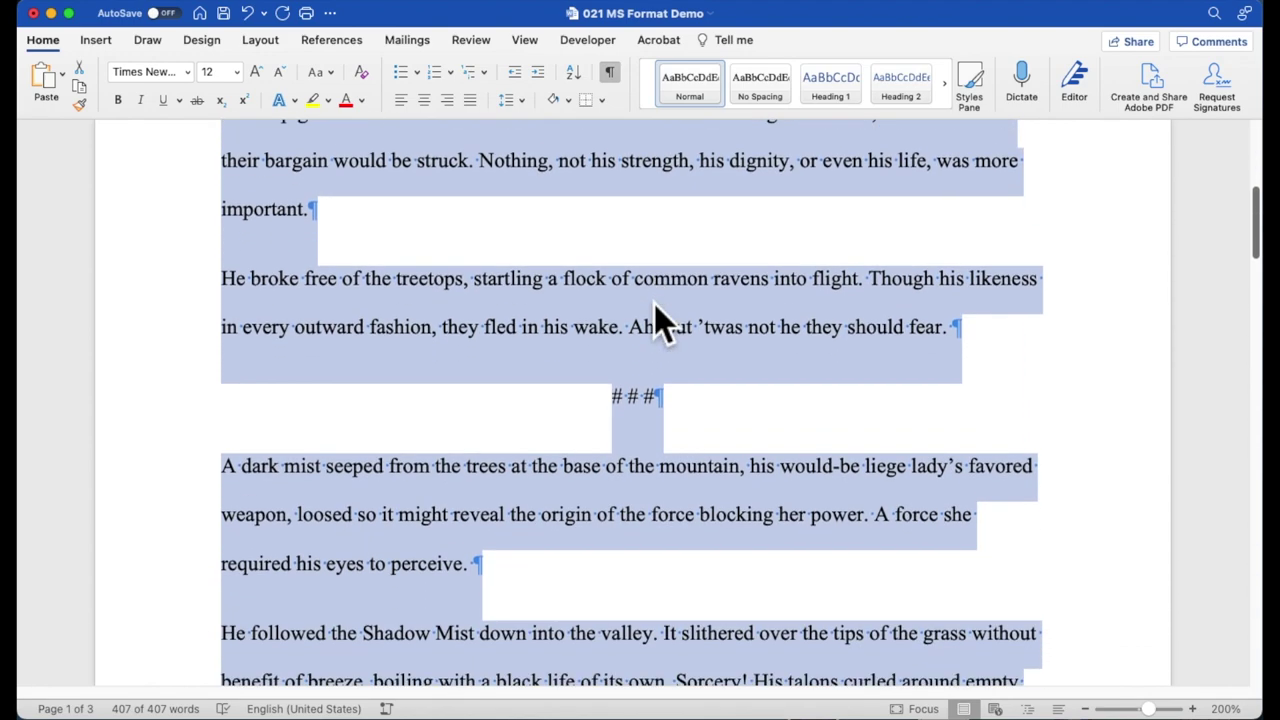
scroll(654, 304, "up", 15)
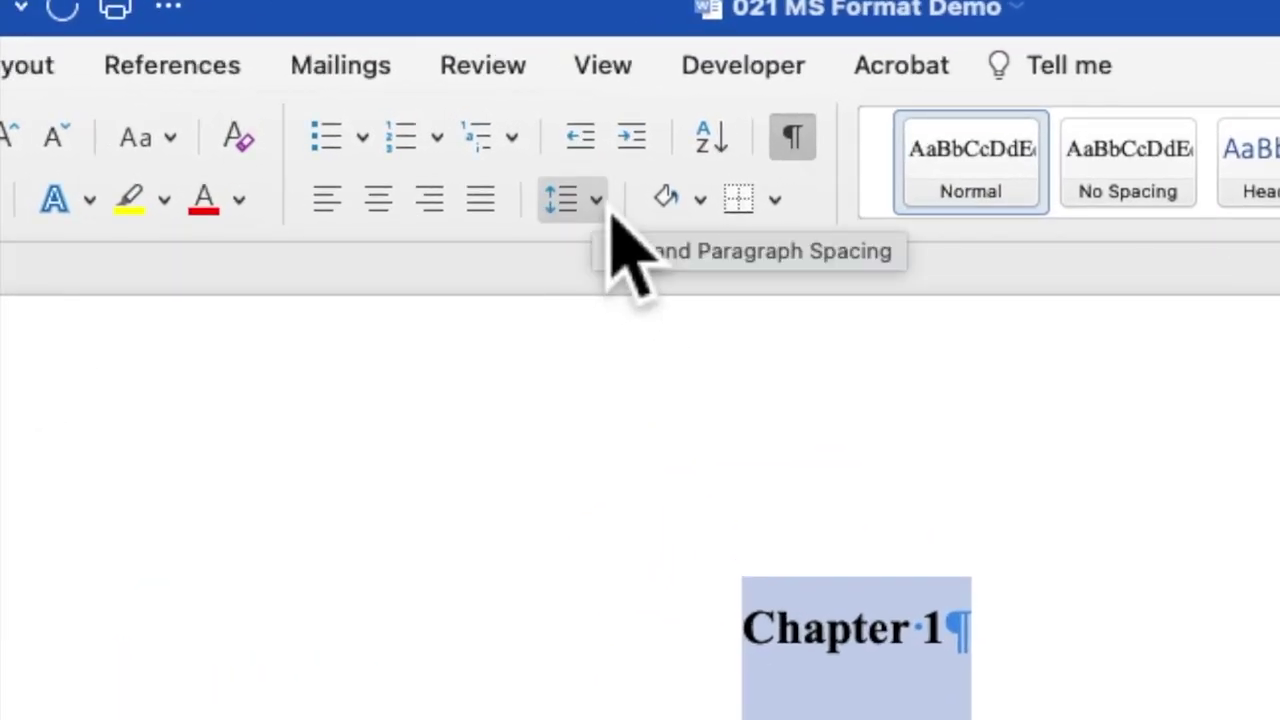
left_click(596, 200)
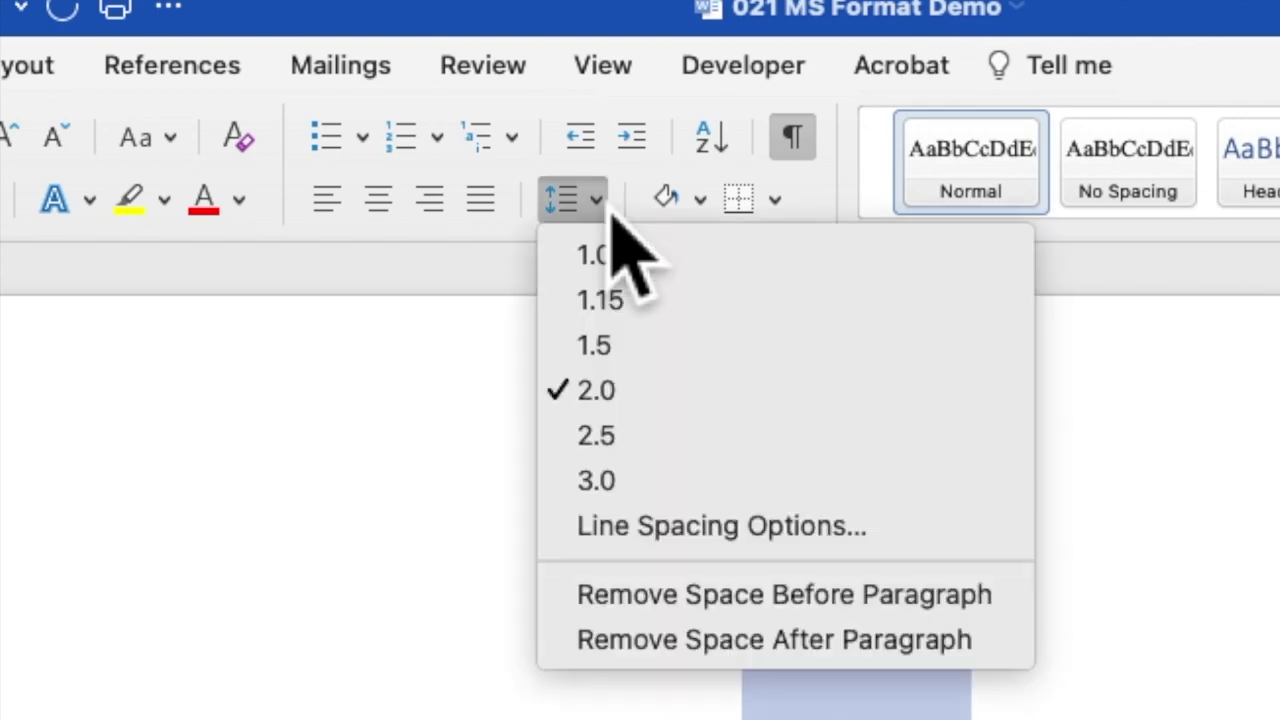
Set paragraph spacing Before and After to 0 pt in the Paragraph dialog.
left_click(745, 540)
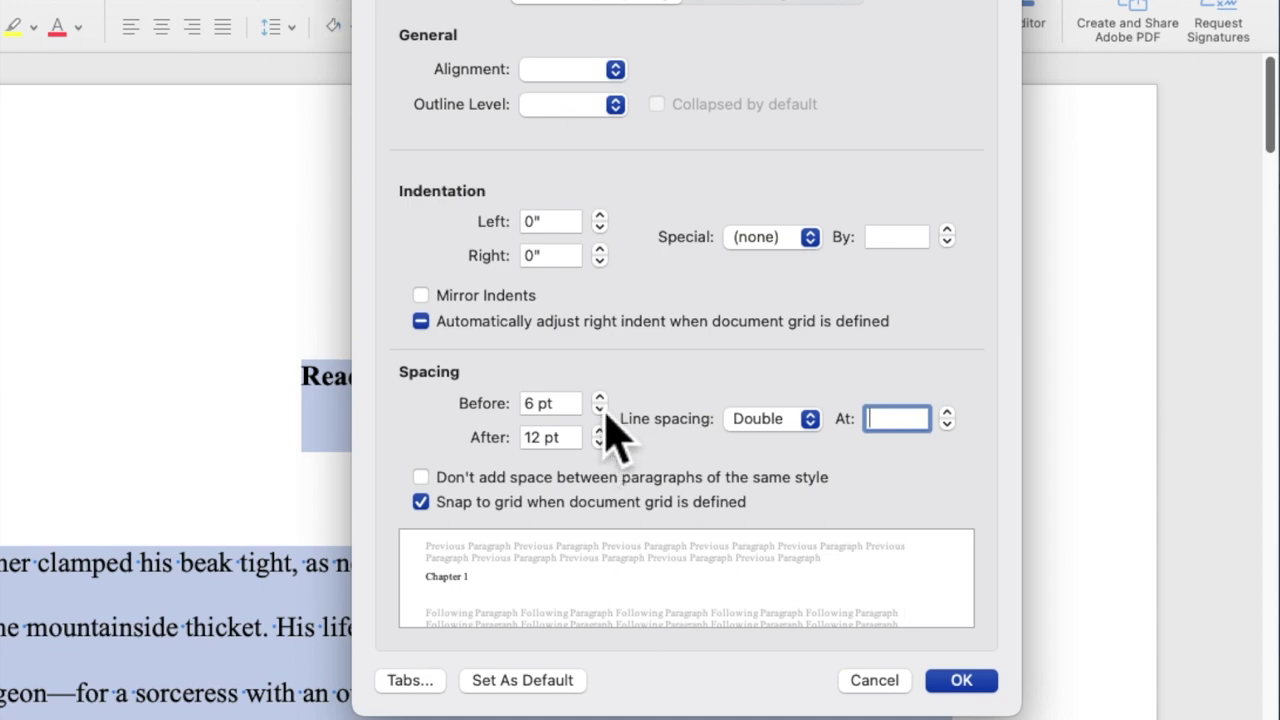
left_click(600, 398)
left_click(600, 411)
left_click(600, 411)
left_click(591, 444)
left_click(591, 444)
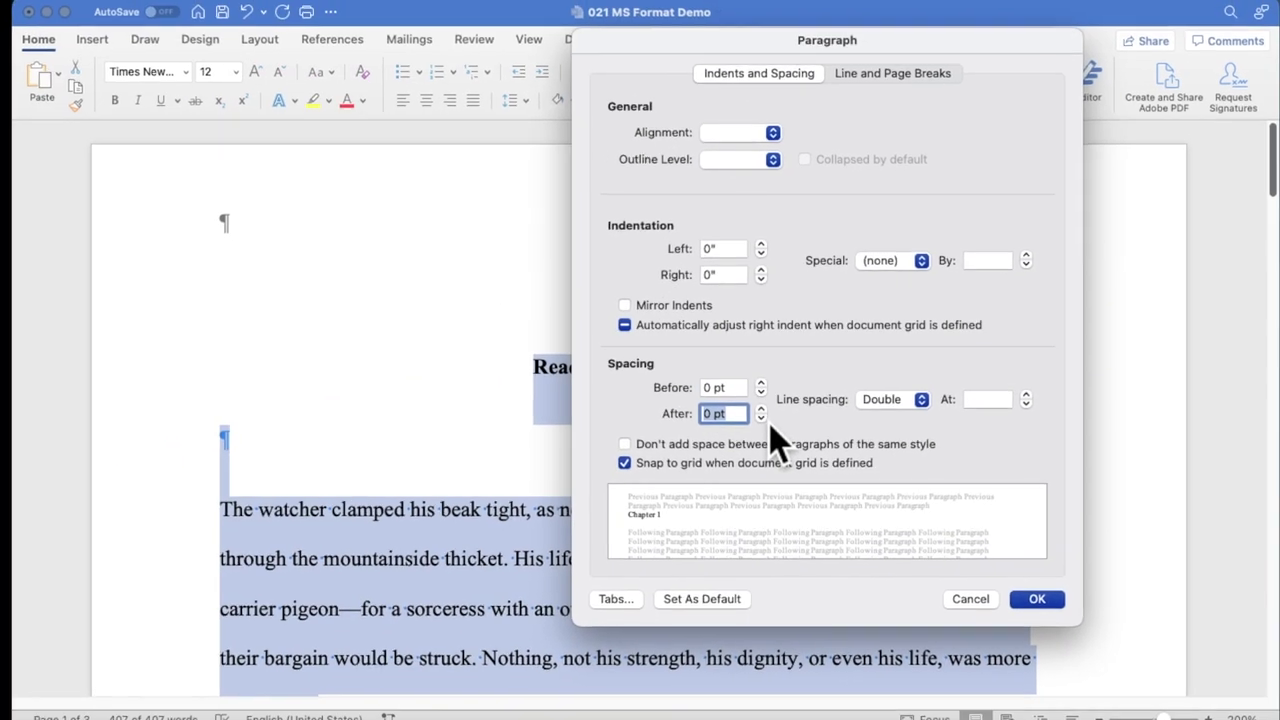
left_click(1029, 594)
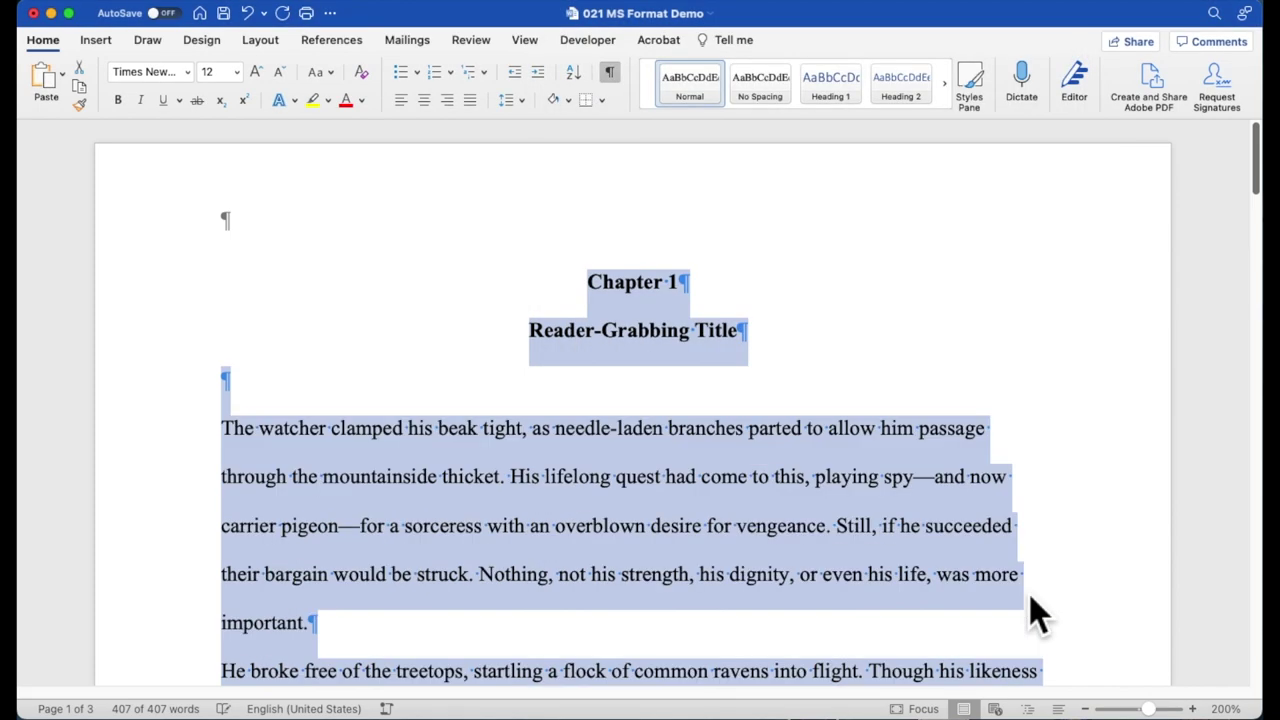
Clear the selection, then try a Tab indent on the 'He broke free' paragraph and remove it.
left_click(924, 477)
scroll(930, 490, "down", 4)
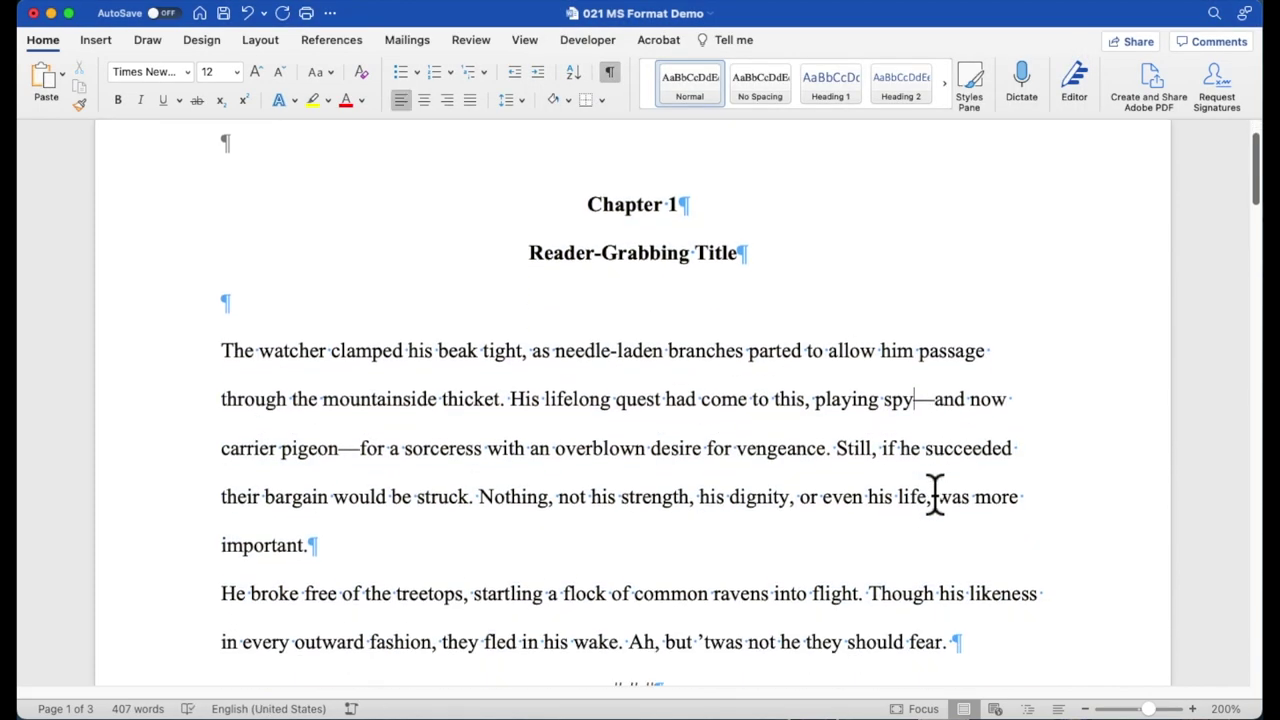
scroll(934, 492, "down", 3)
scroll(934, 493, "up", 3)
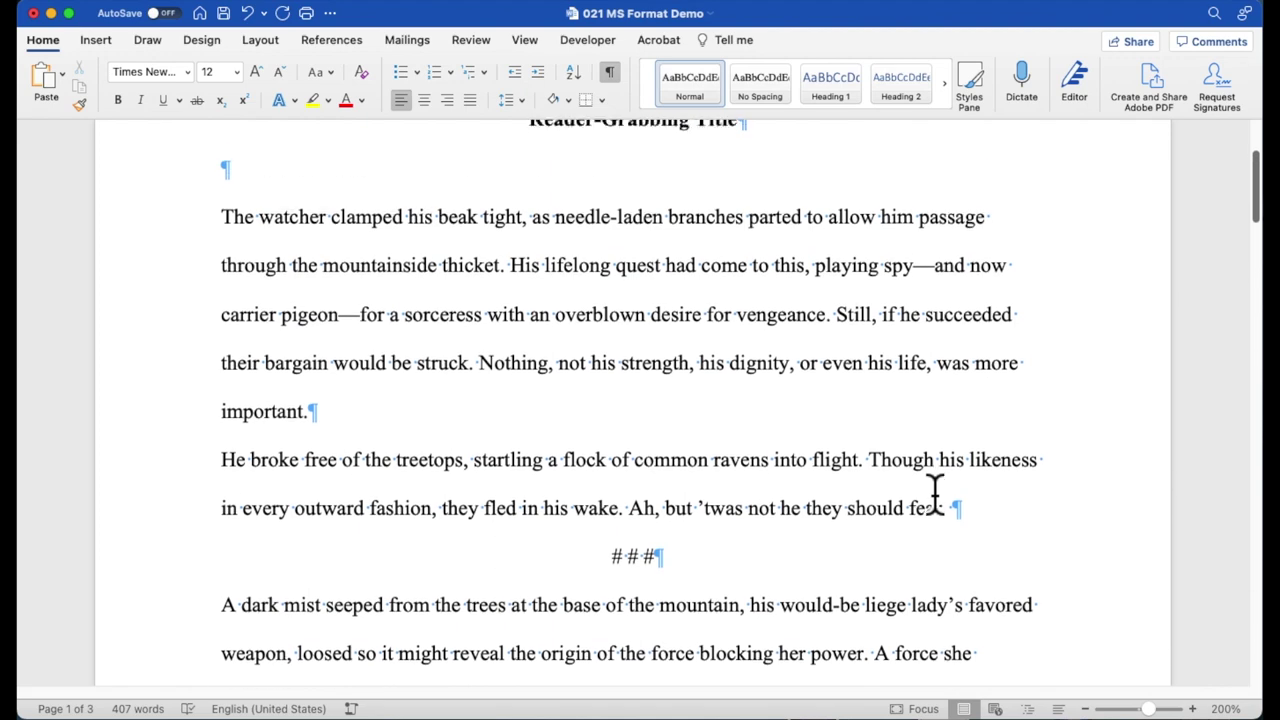
scroll(932, 490, "down", 9)
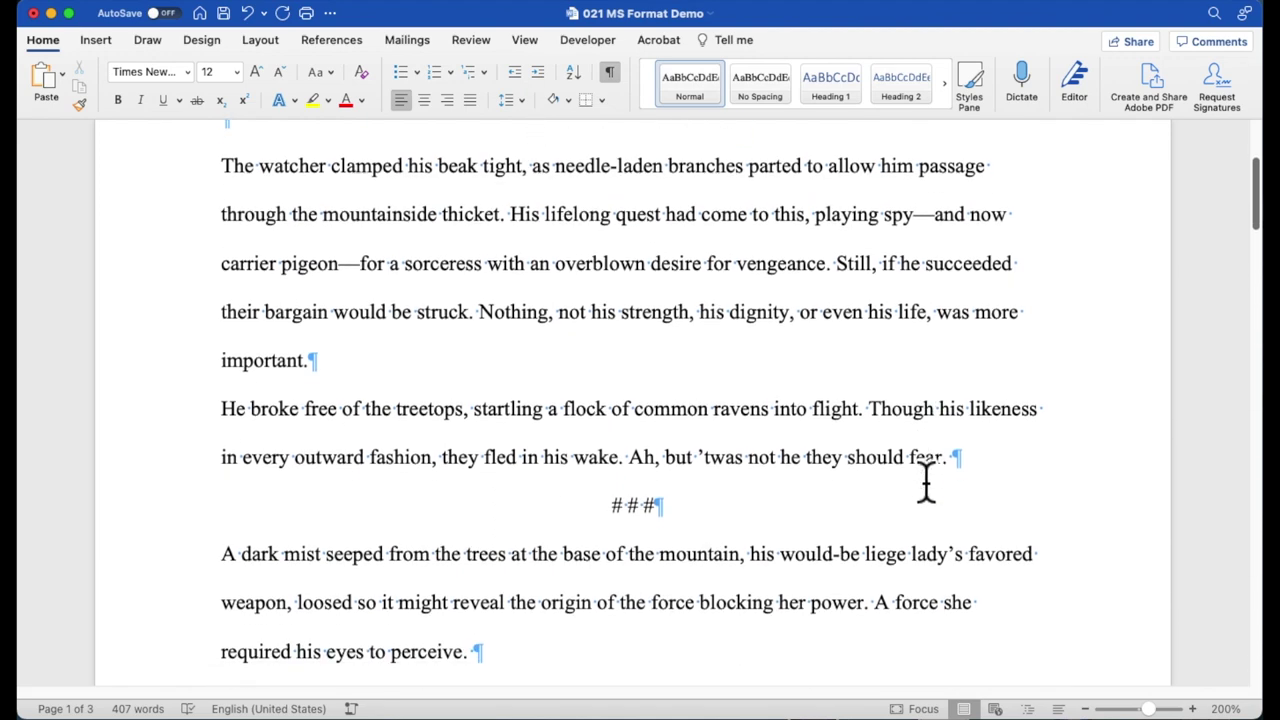
scroll(926, 481, "down", 15)
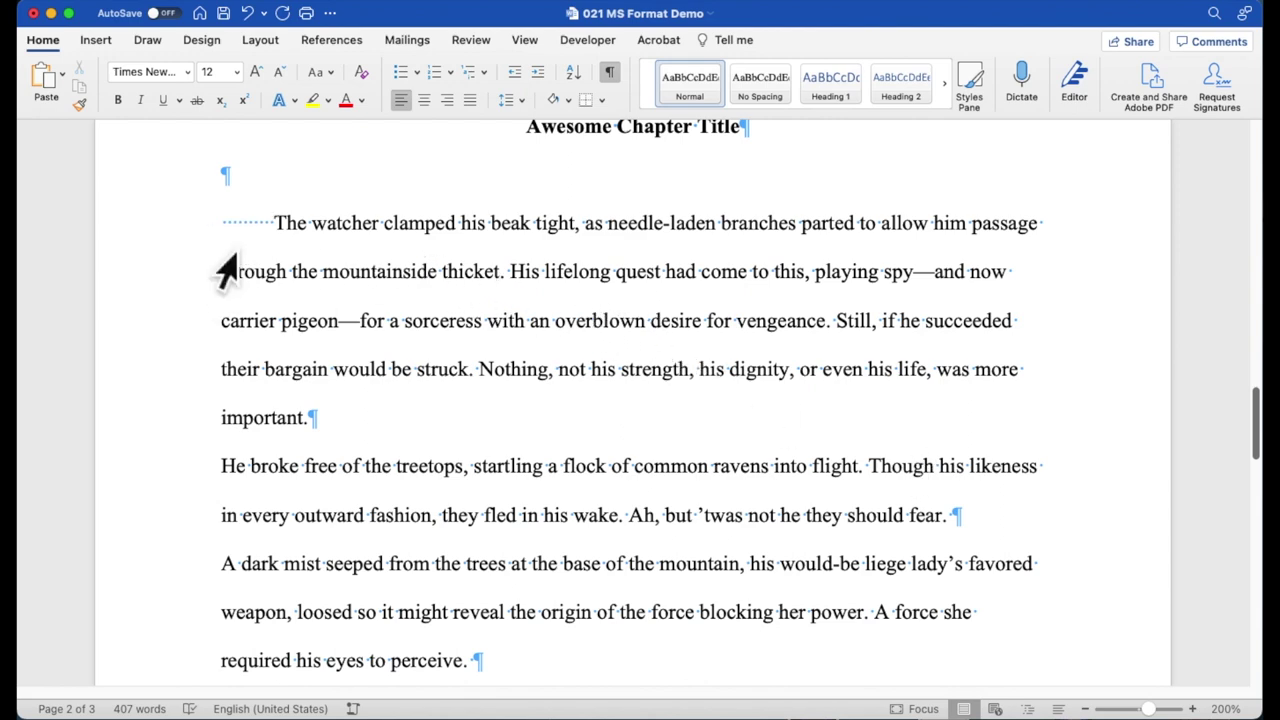
scroll(726, 480, "down", 4)
scroll(726, 480, "up", 3)
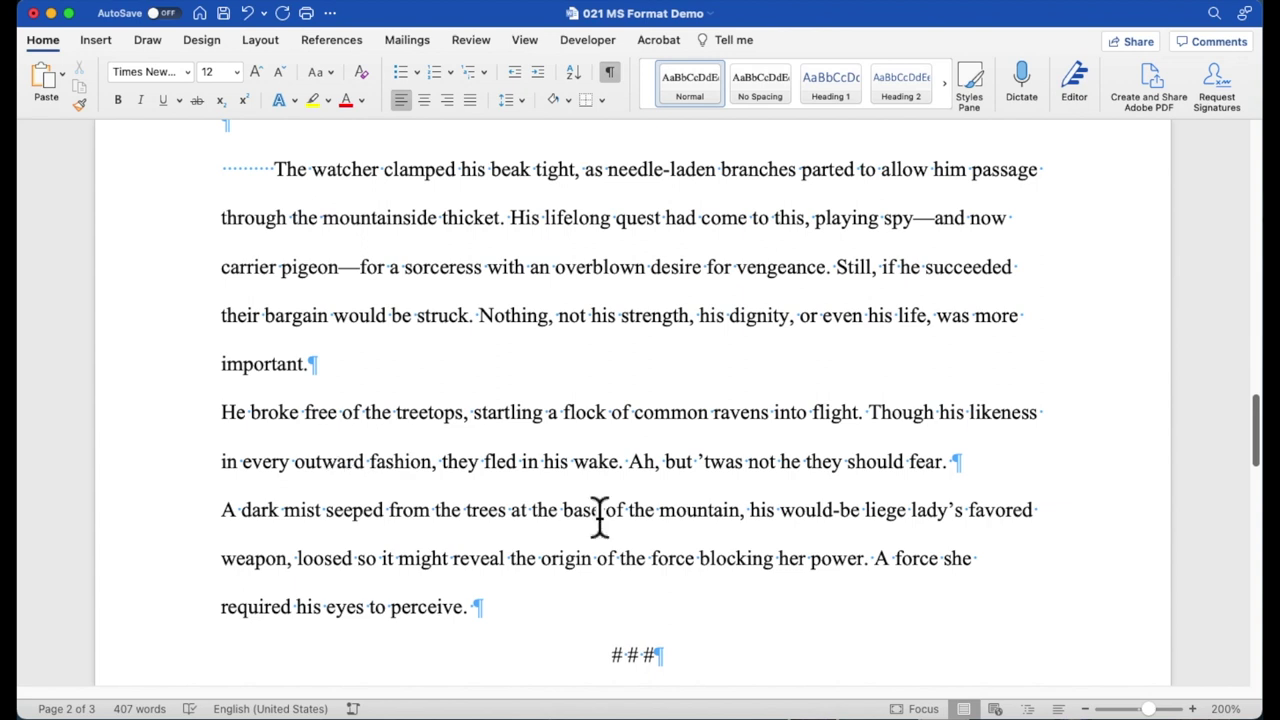
key("Tab")
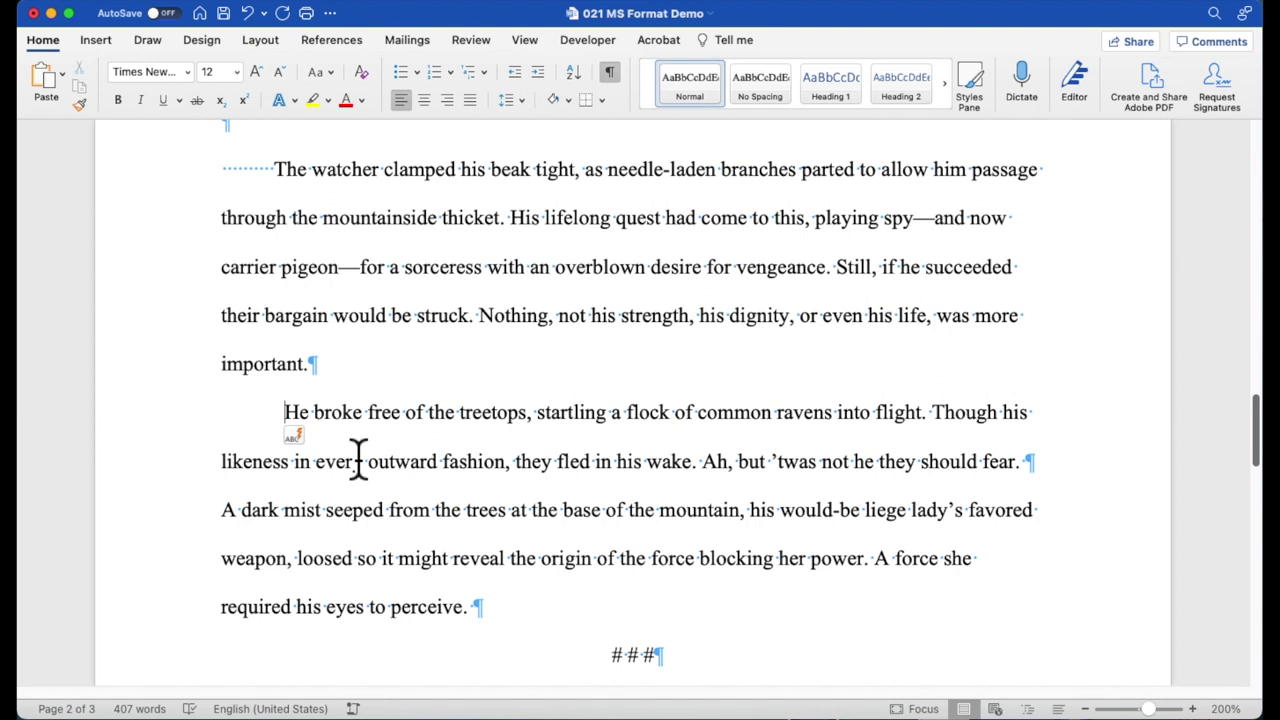
key("BackSpace")
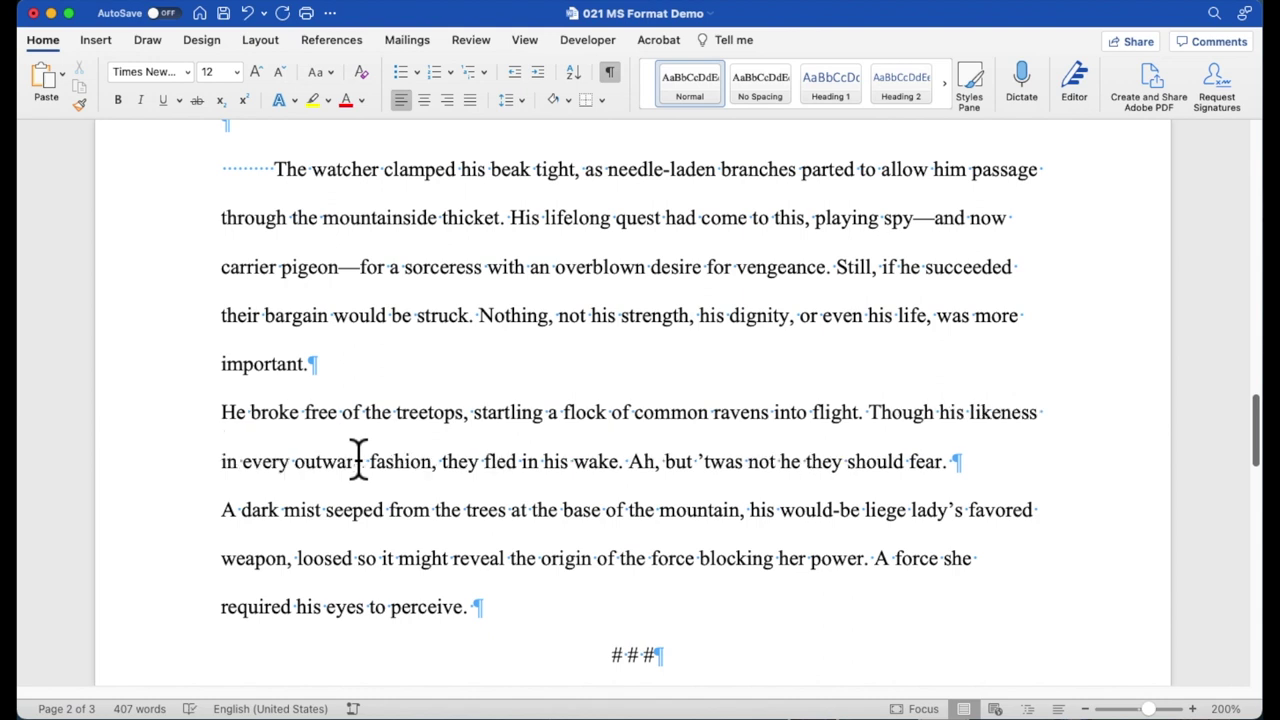
Delete the leading tab so Chapter 2's 'The watcher clamped' paragraph starts flush left.
scroll(358, 461, "up", 5)
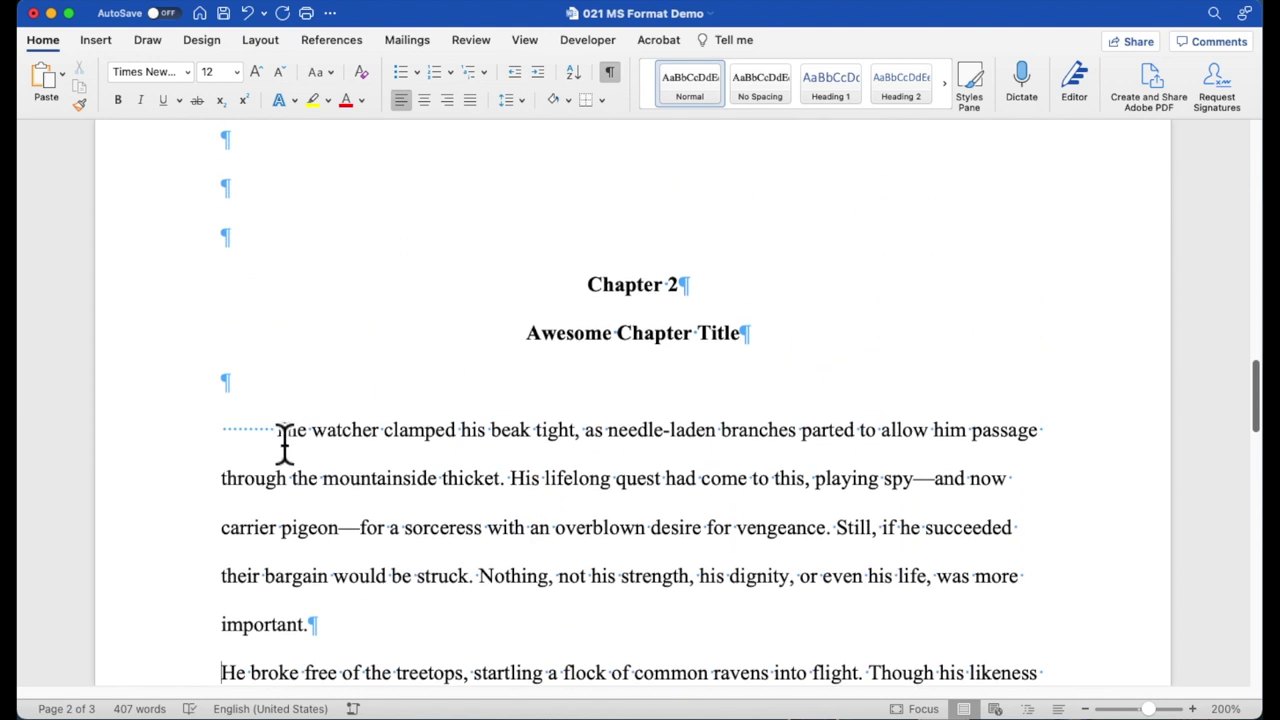
left_click_drag(278, 432, 221, 432)
key("BackSpace")
scroll(709, 508, "up", 15)
scroll(709, 508, "up", 2)
scroll(709, 508, "down", 4)
scroll(709, 508, "up", 5)
scroll(709, 508, "up", 1)
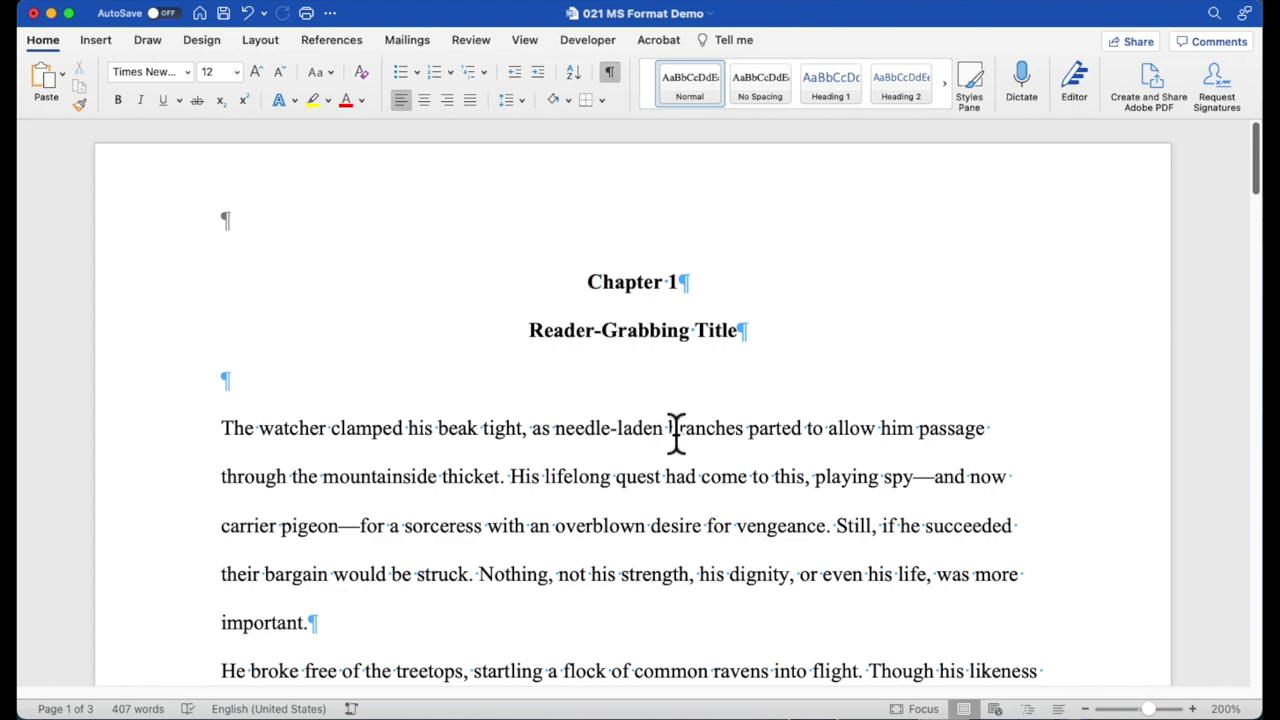
scroll(757, 529, "down", 10)
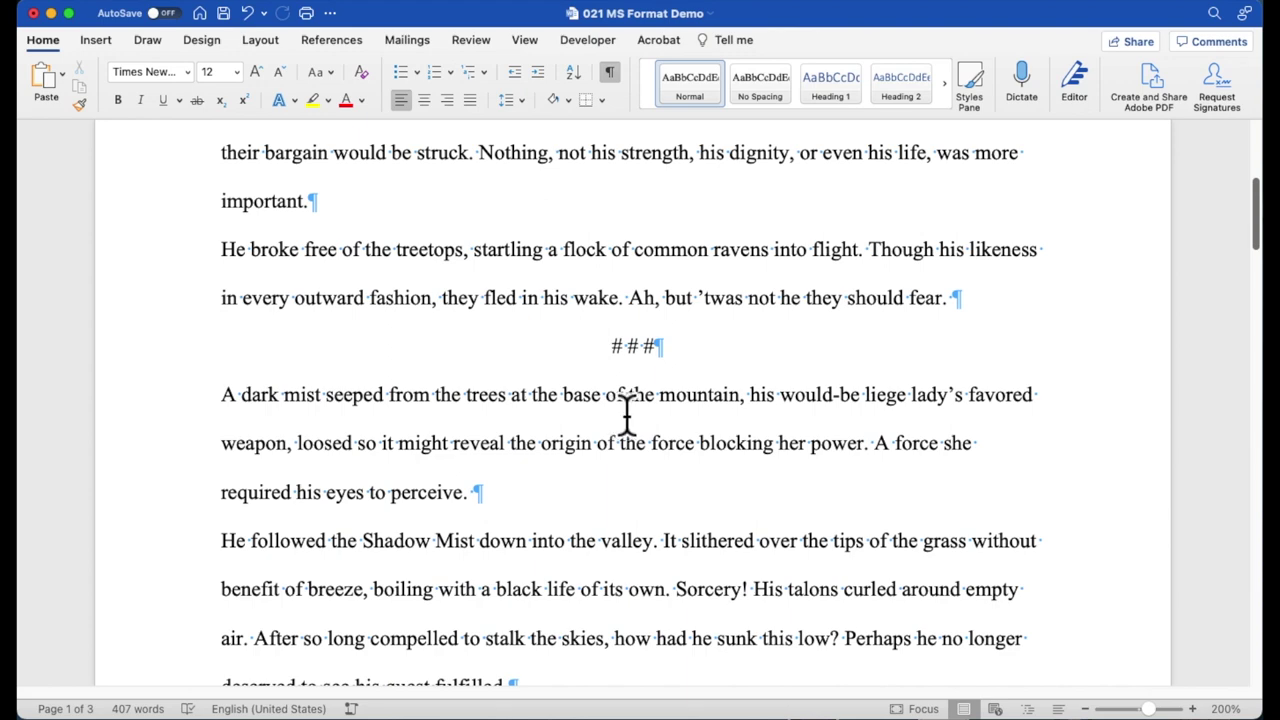
scroll(720, 390, "up", 5)
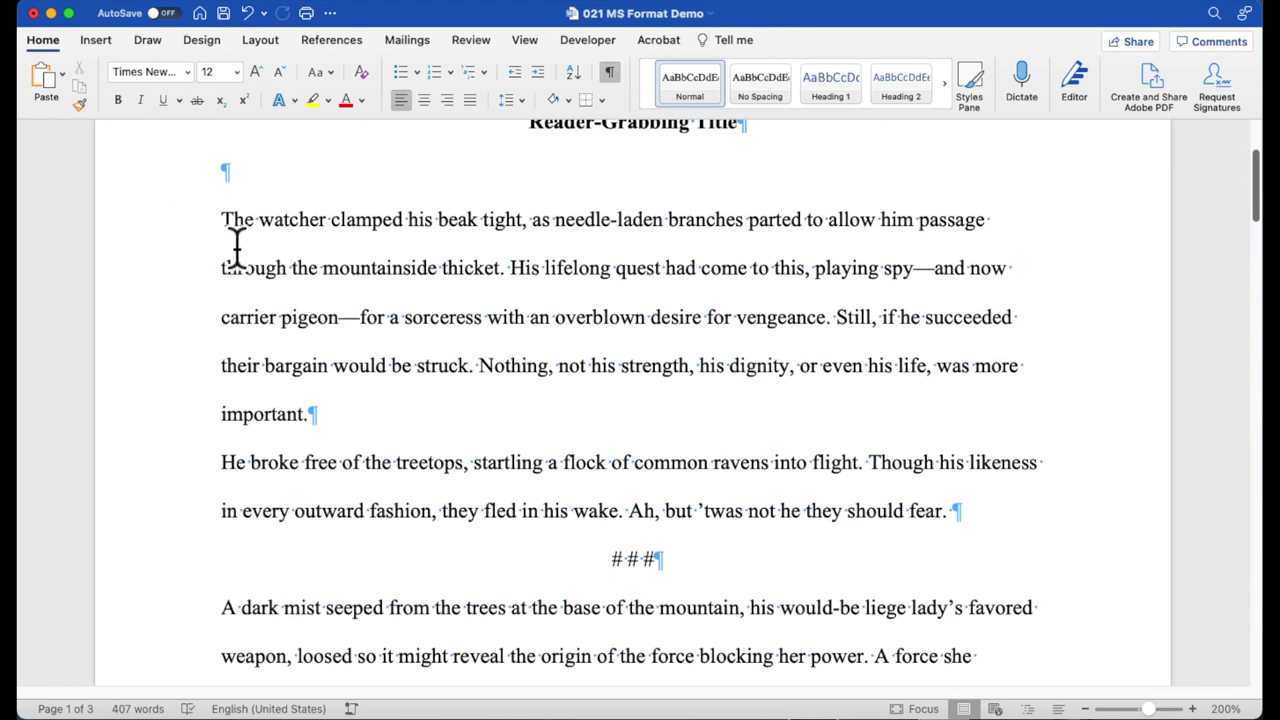
Select the two opening Chapter 1 paragraphs and open Line Spacing Options in the Paragraph dialog.
left_click_drag(228, 236, 962, 540)
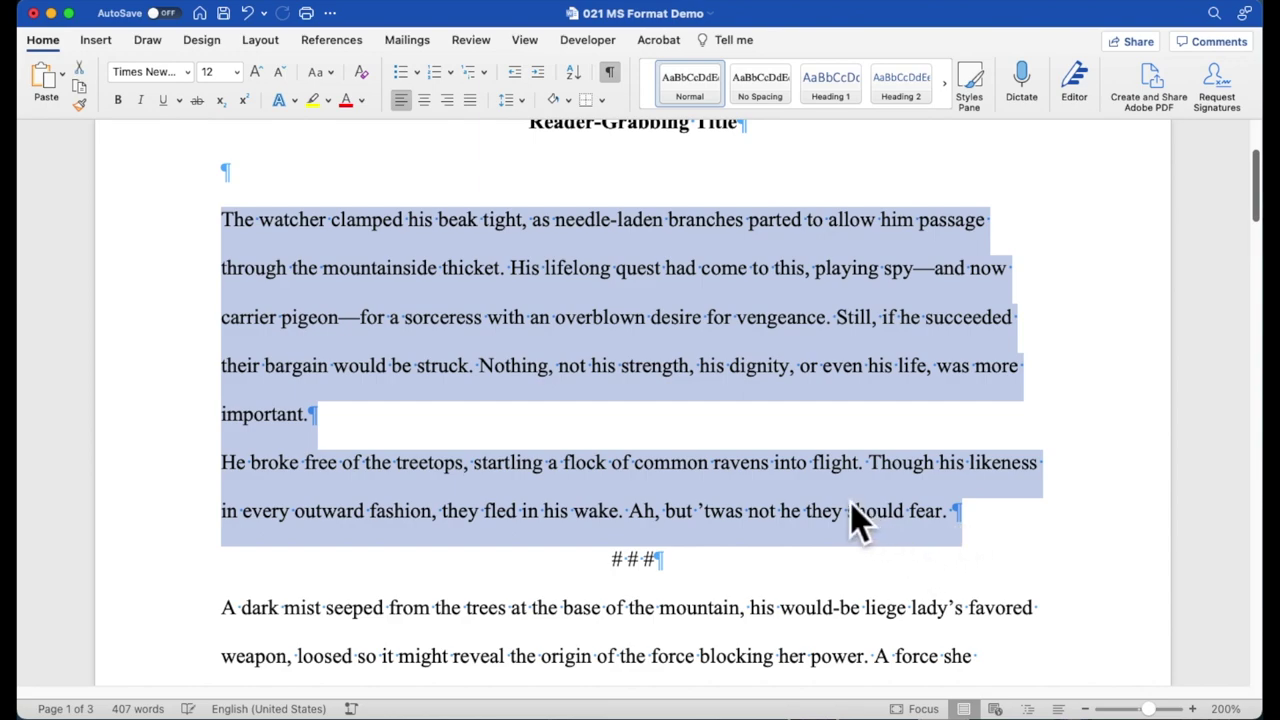
left_click(524, 104)
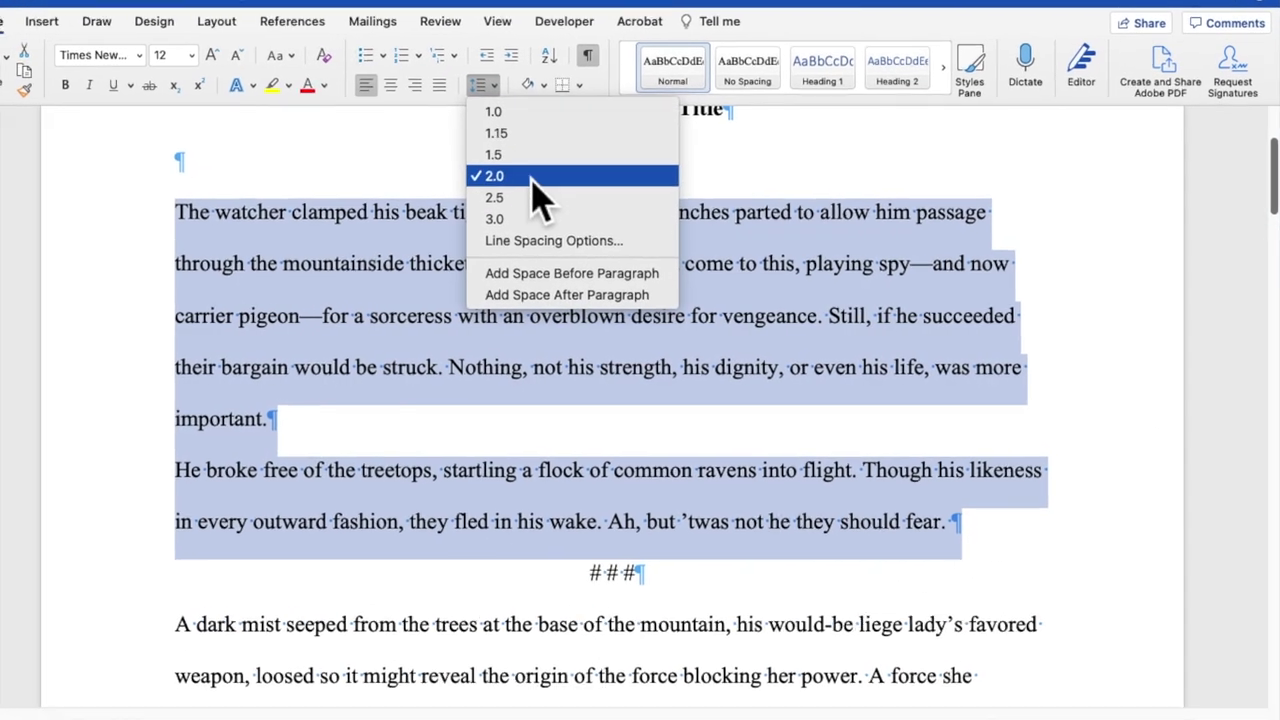
left_click(565, 241)
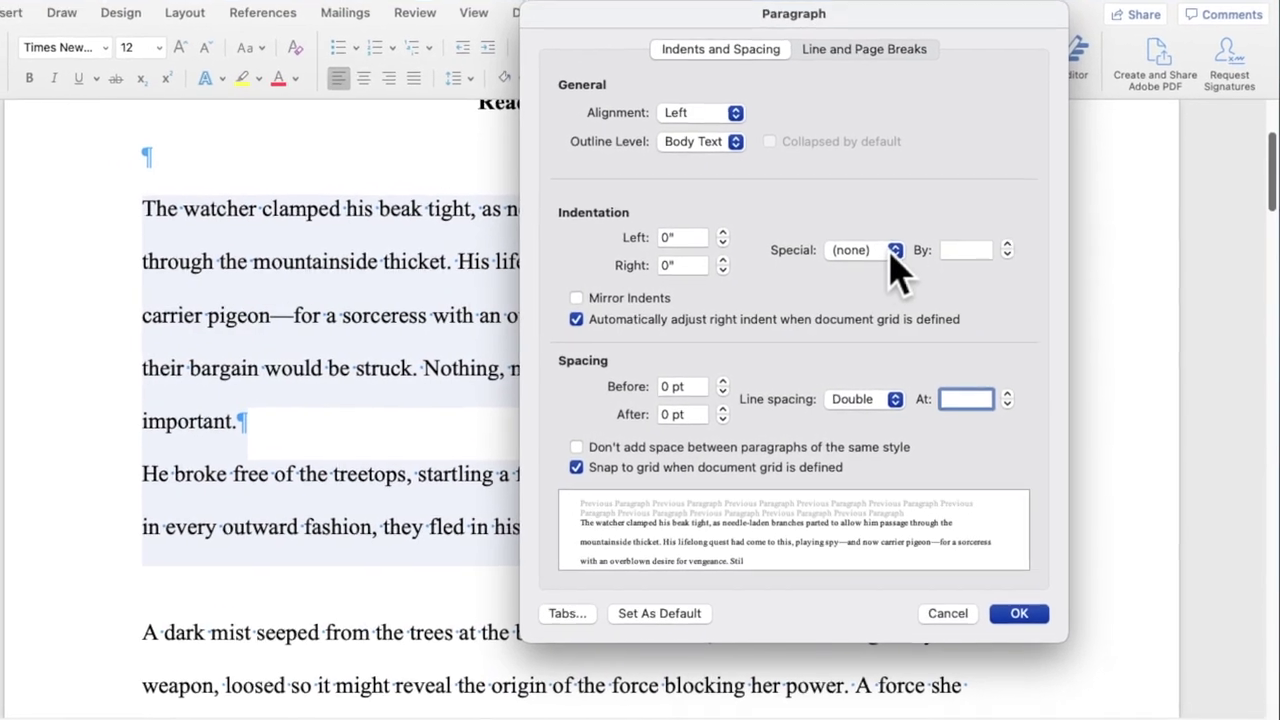
Give the two opening paragraphs a First line special indent of 0.5 inch.
left_click(860, 246)
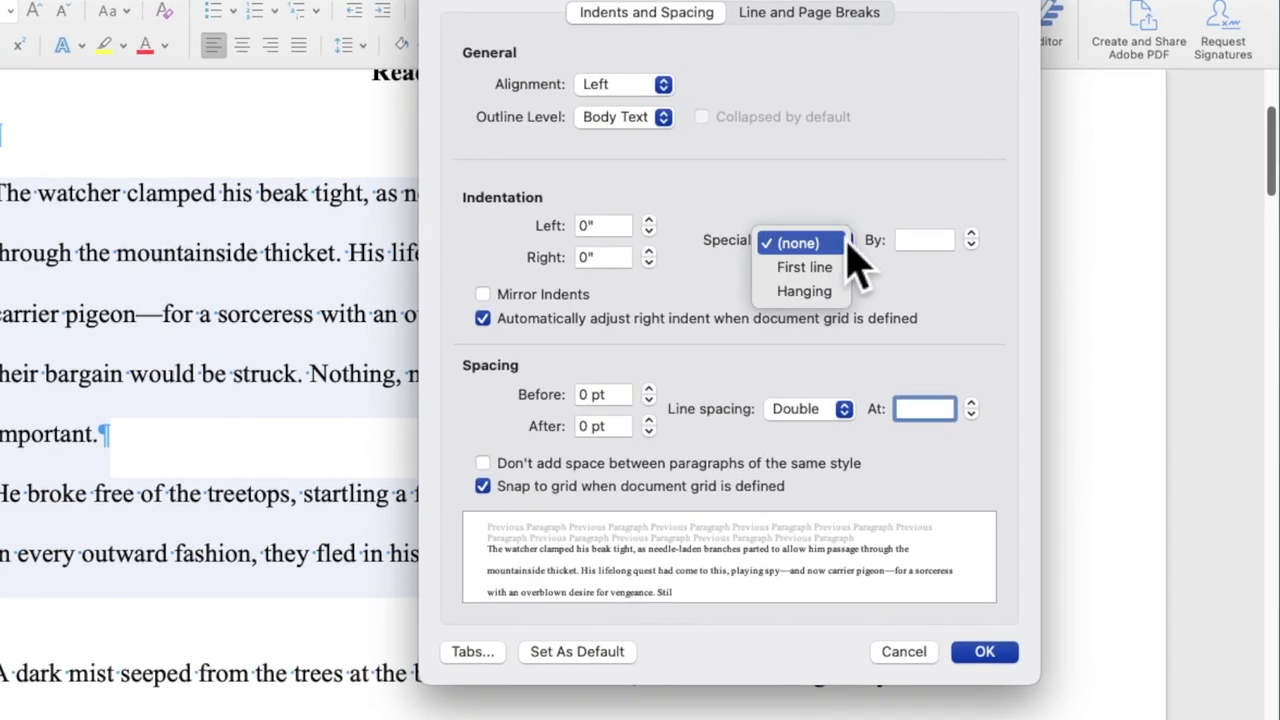
left_click(766, 263)
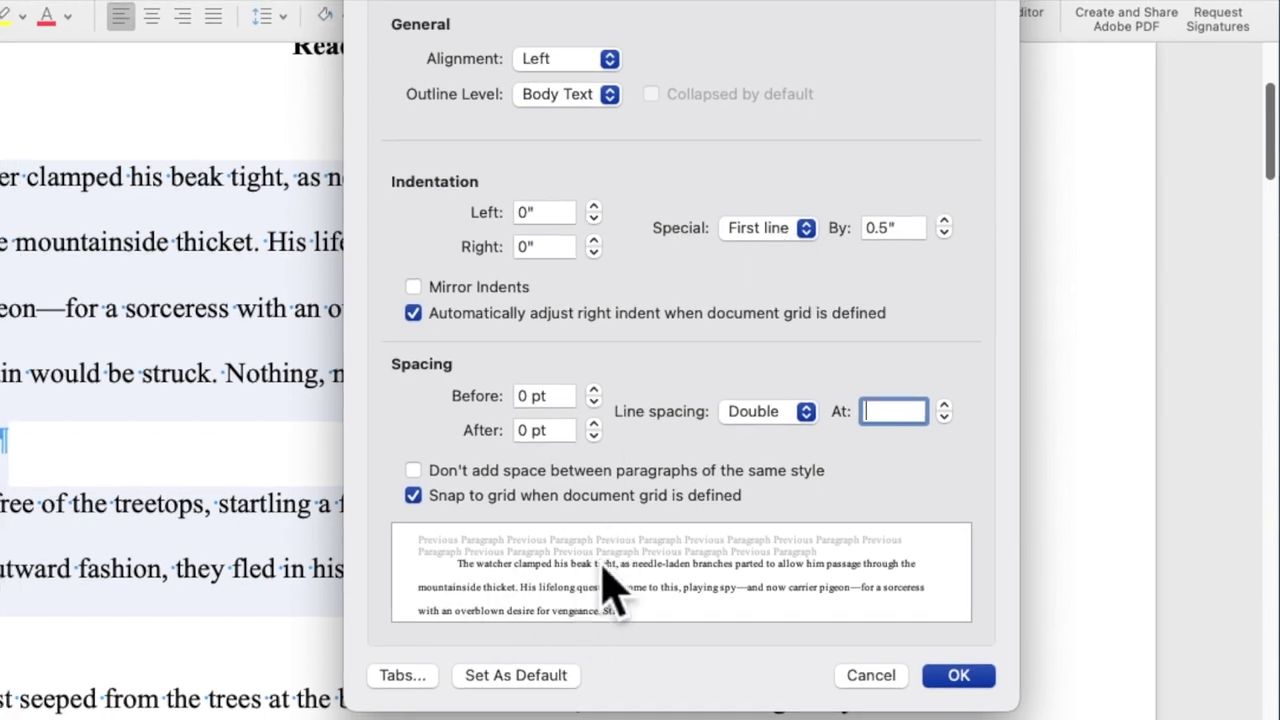
left_click(775, 235)
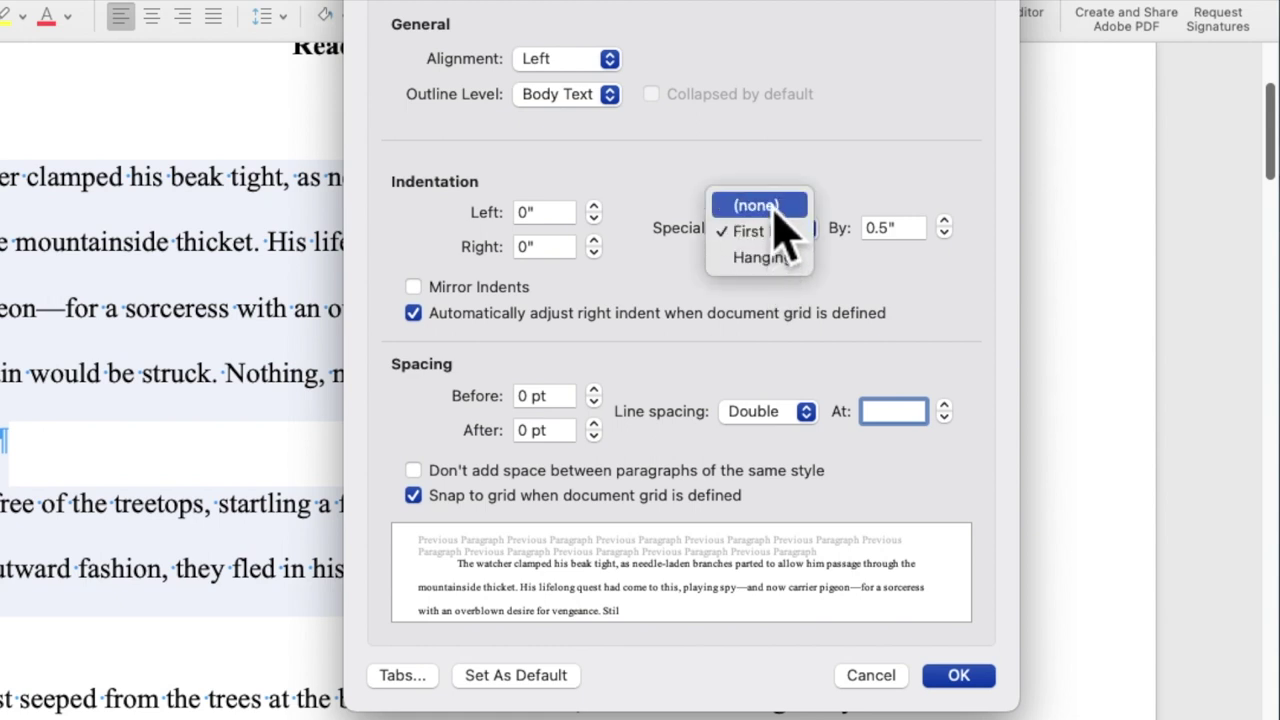
left_click(760, 206)
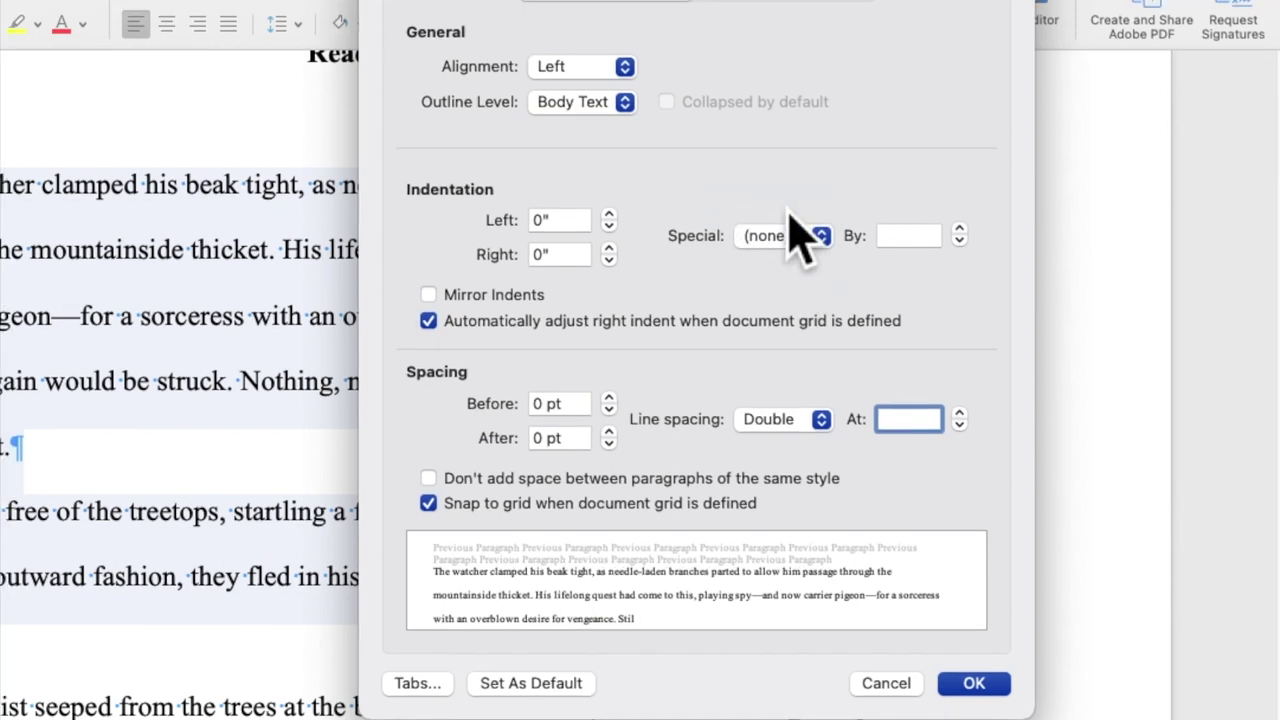
left_click(792, 238)
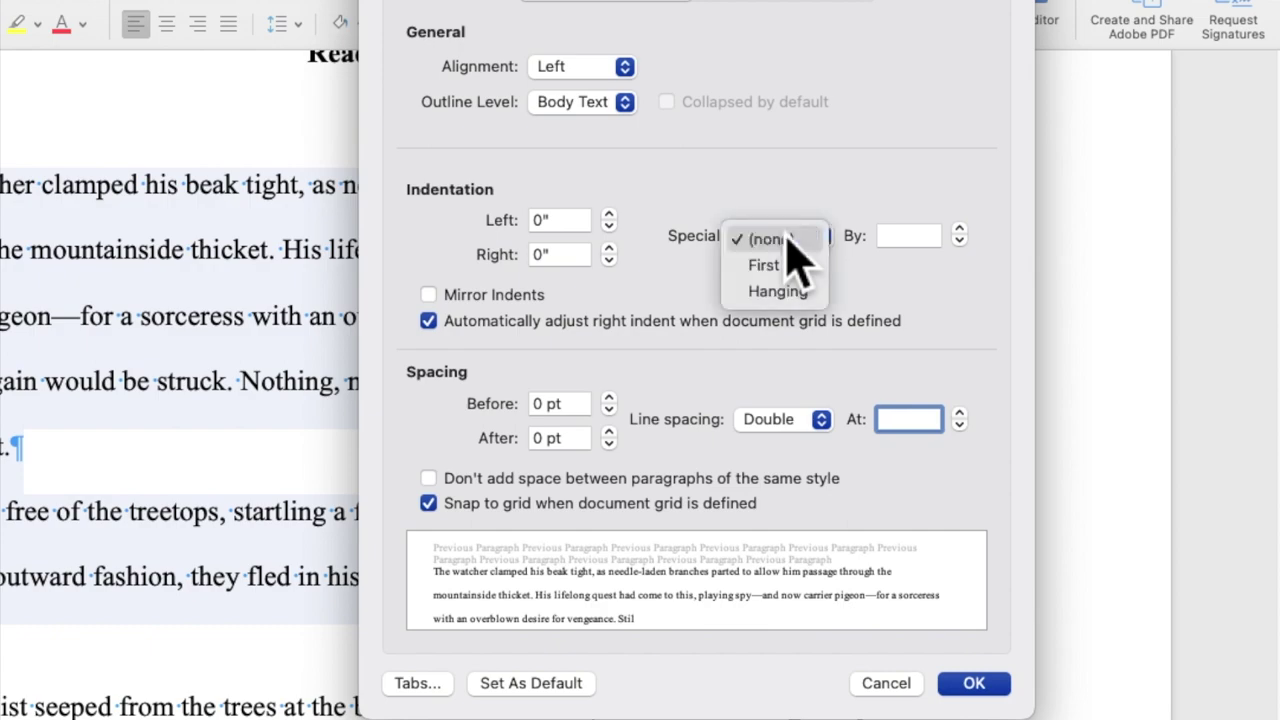
left_click(782, 268)
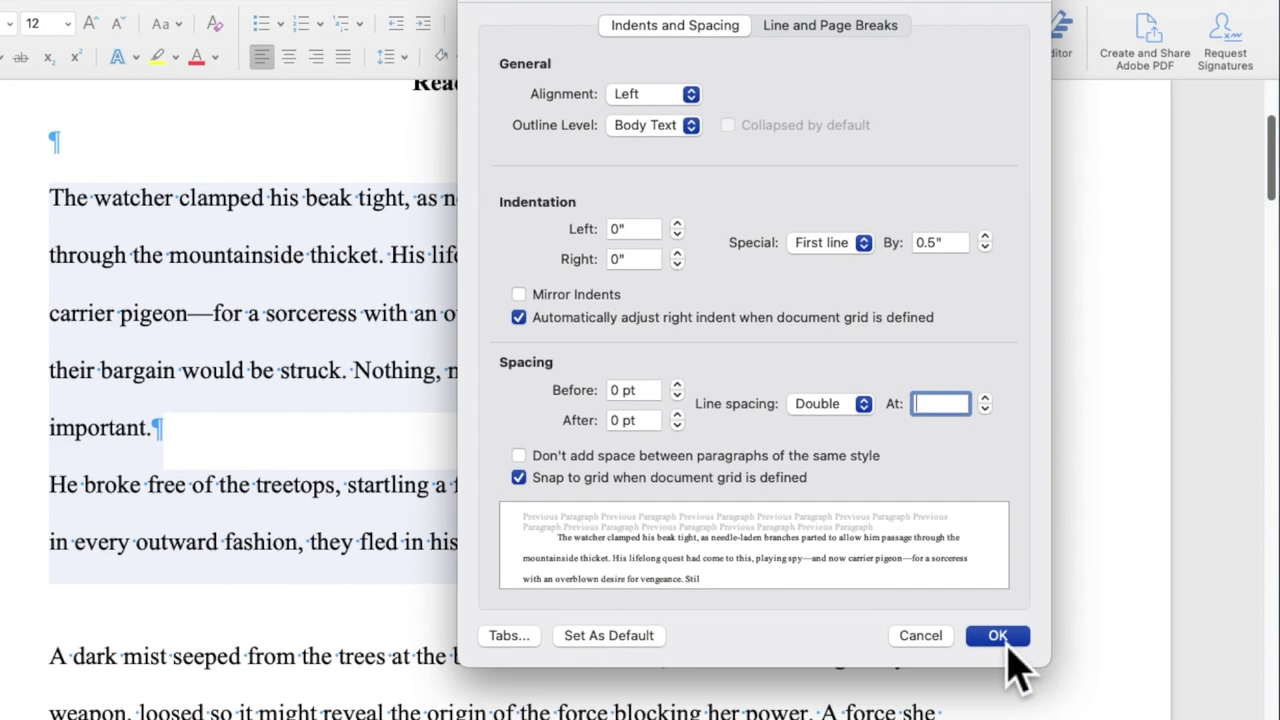
left_click(972, 682)
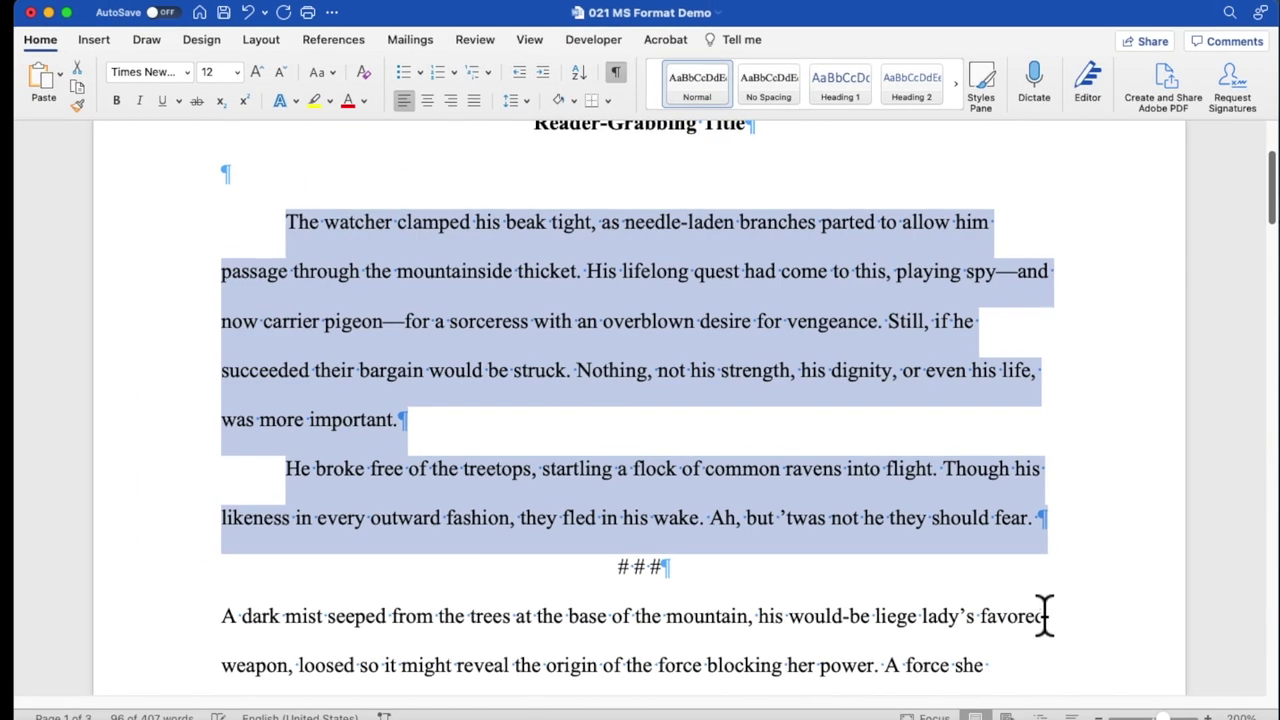
left_click(769, 443)
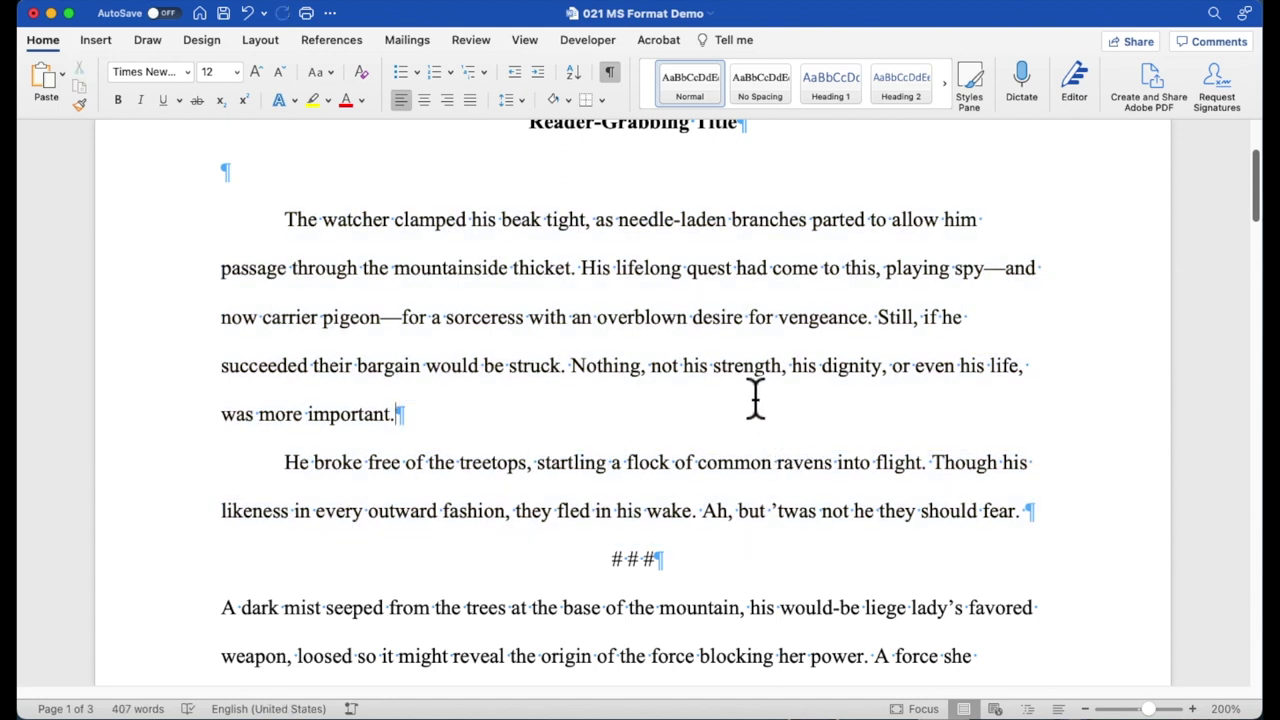
scroll(754, 400, "down", 2)
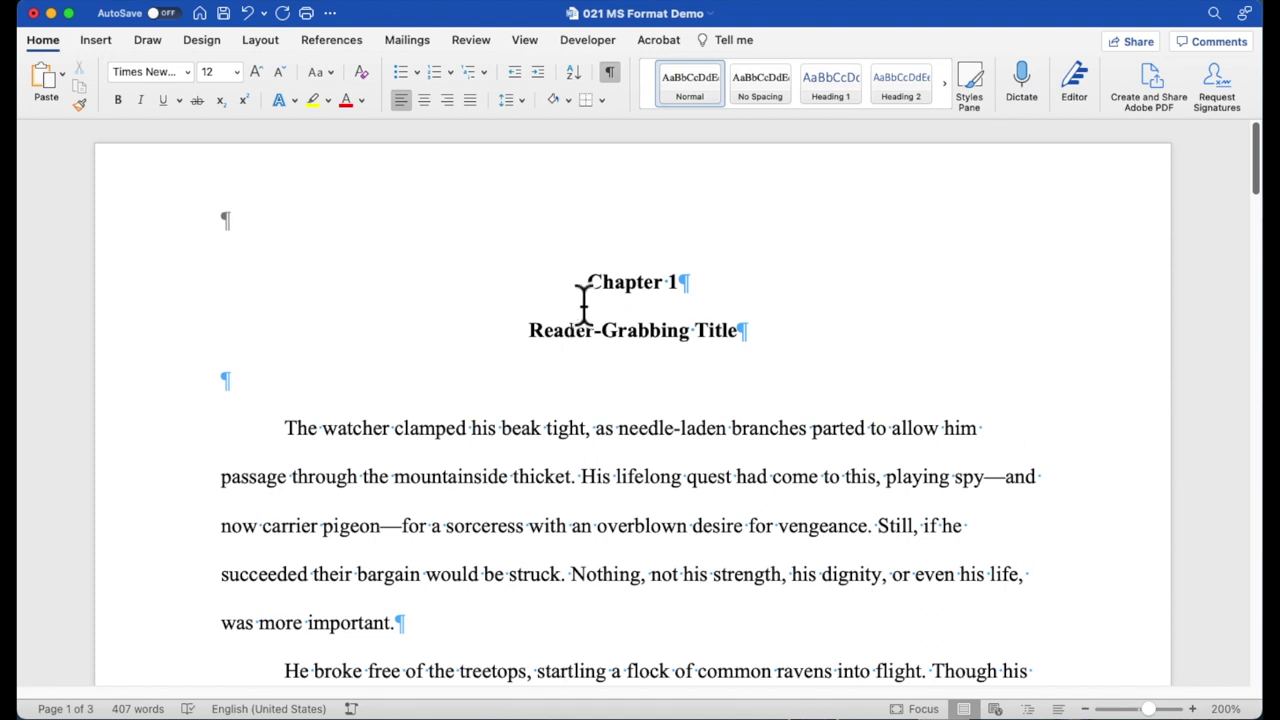
left_click_drag(586, 283, 773, 340)
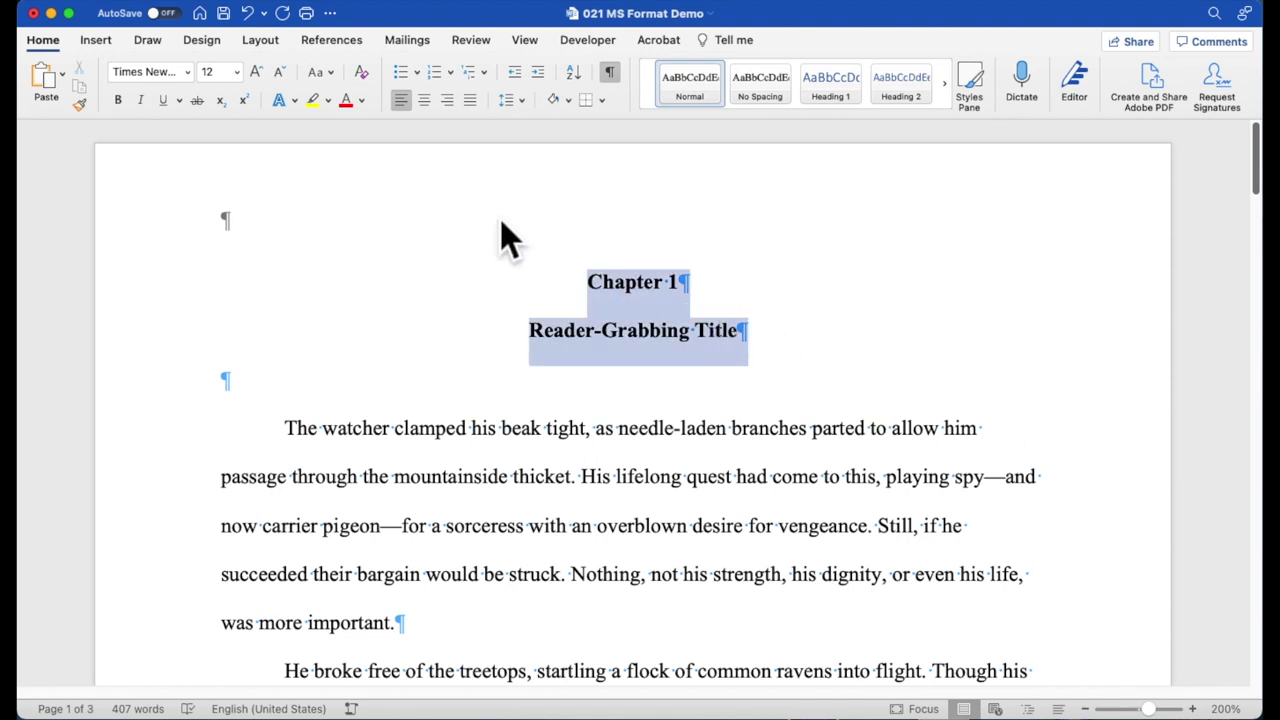
left_click(531, 108)
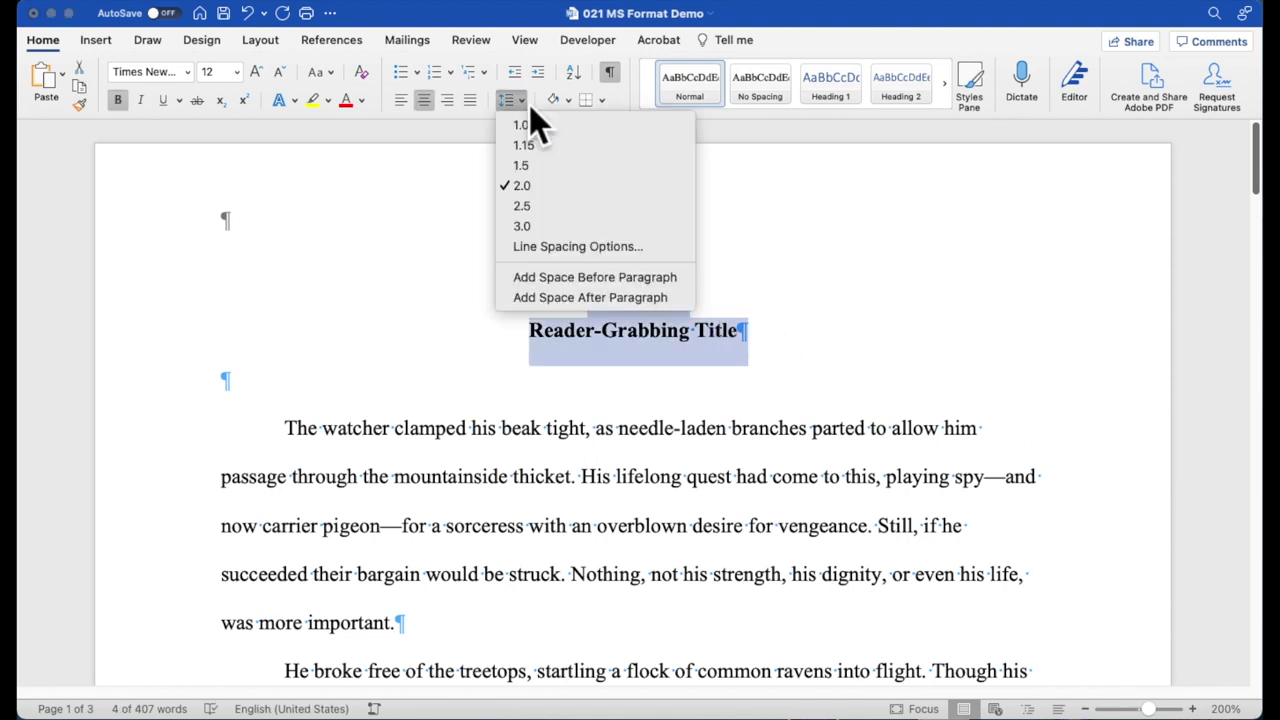
left_click(597, 248)
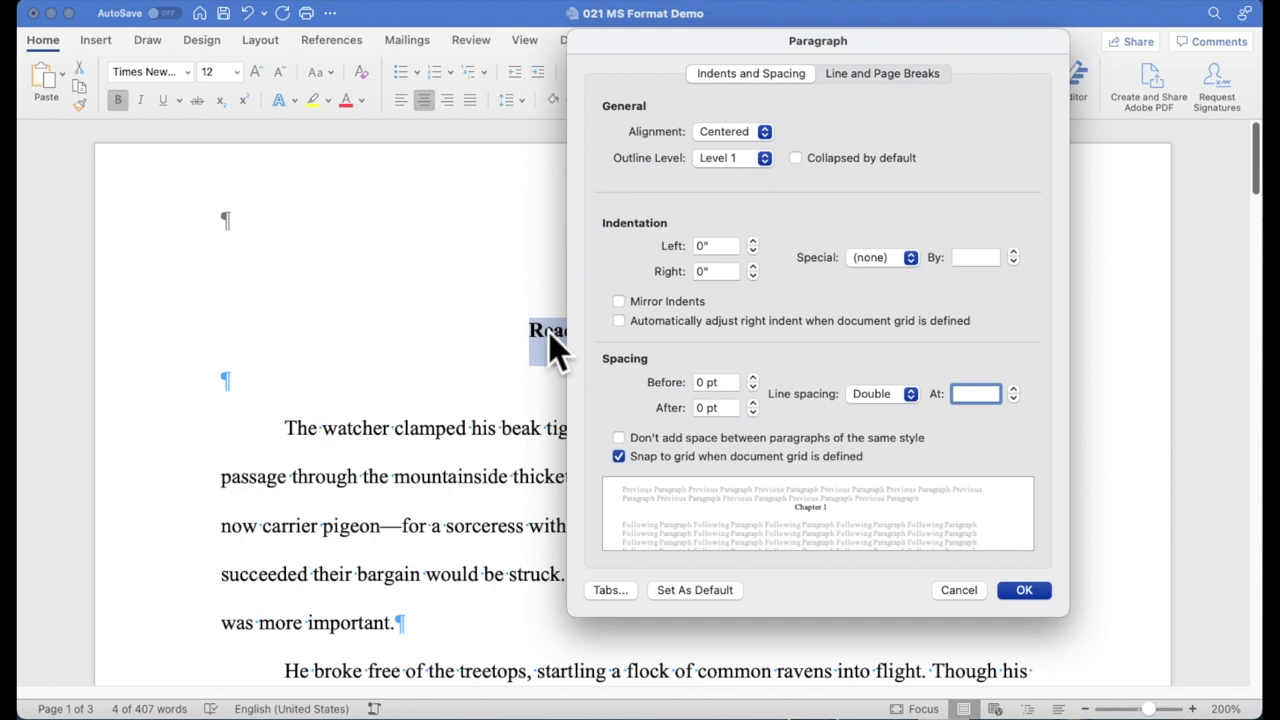
left_click(959, 590)
left_click(902, 428)
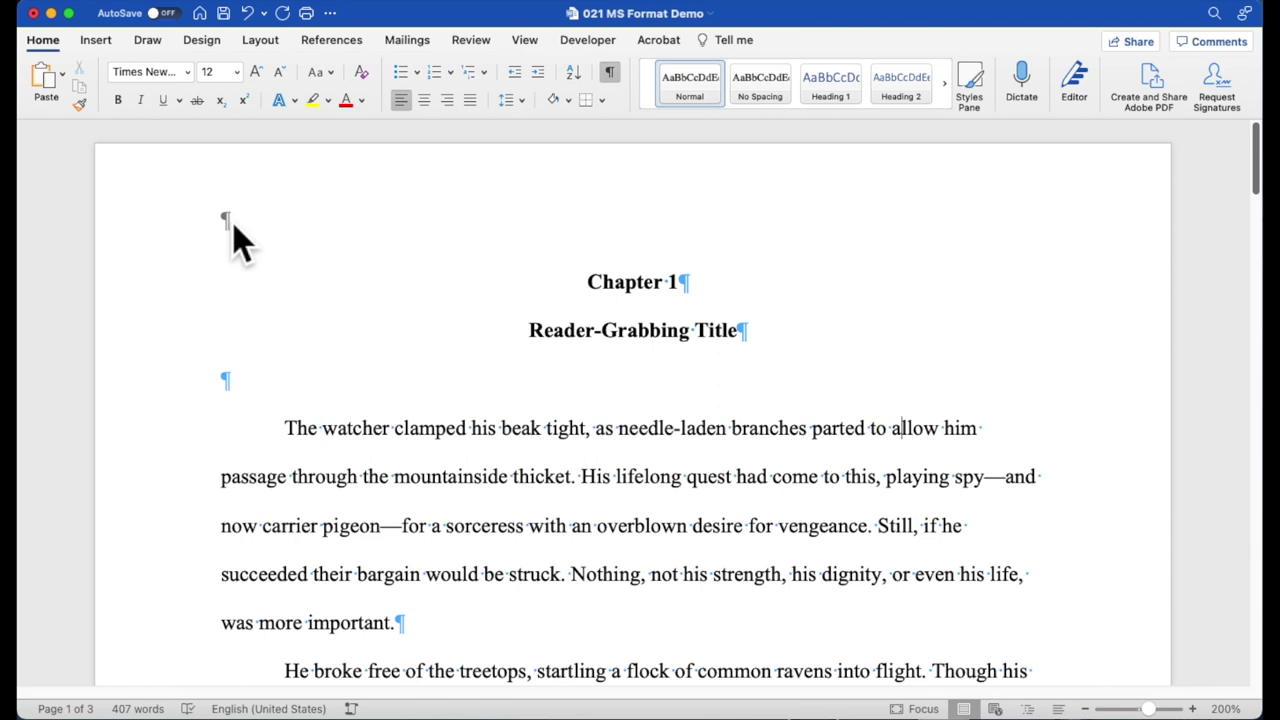
Hide formatting marks and open page 1's empty header for editing.
left_click(610, 73)
double_click(252, 200)
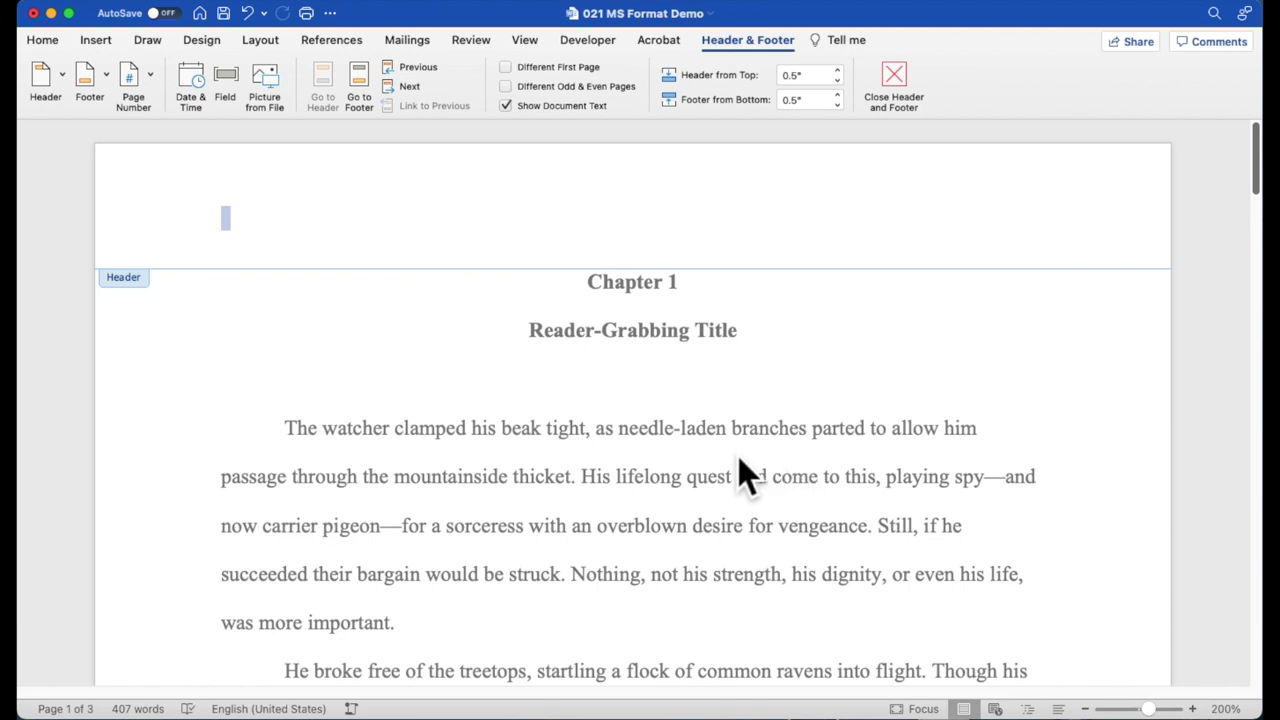
Check the footer area, then return to the Home formatting tools with the header still open.
scroll(738, 456, "down", 15)
scroll(739, 458, "down", 1)
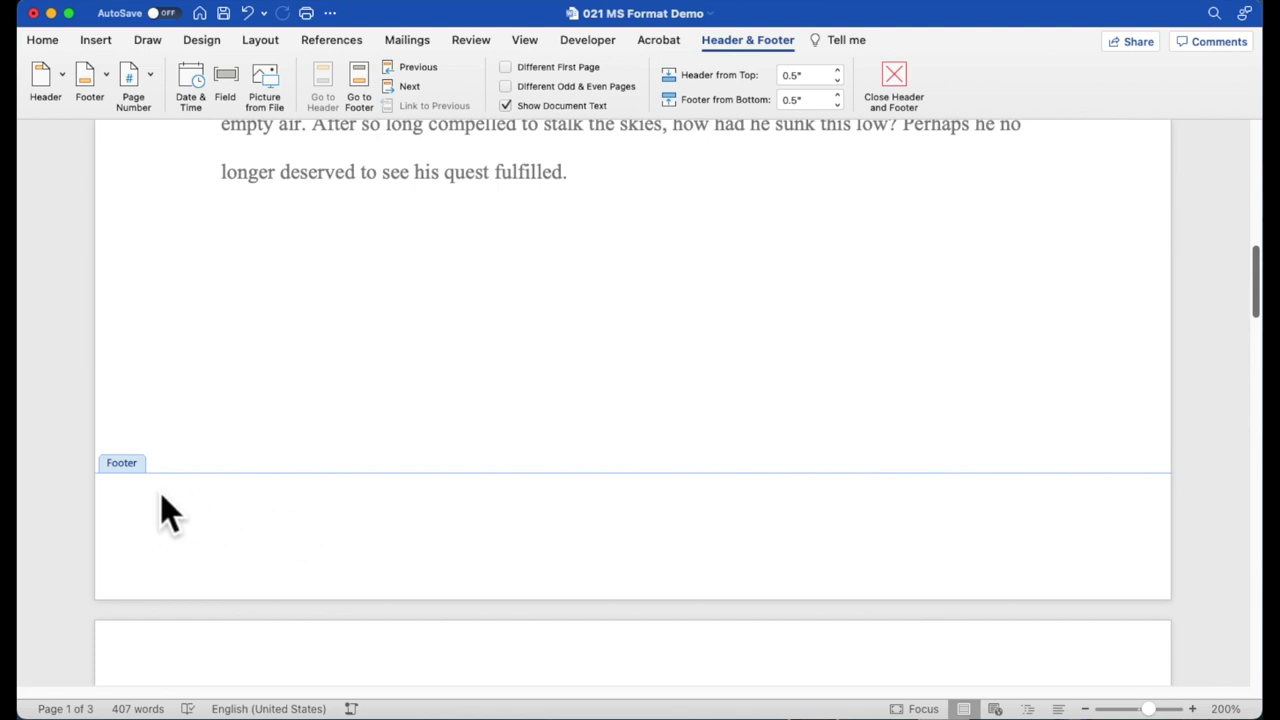
scroll(537, 453, "up", 15)
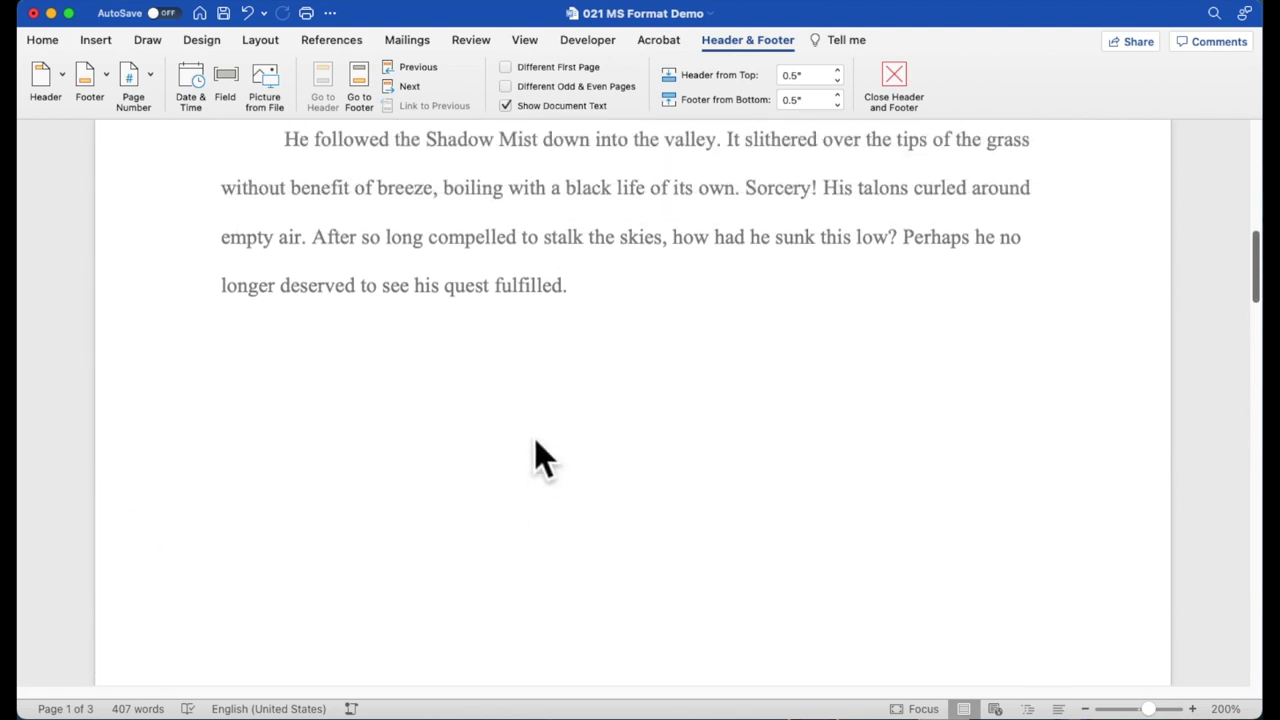
scroll(537, 453, "up", 5)
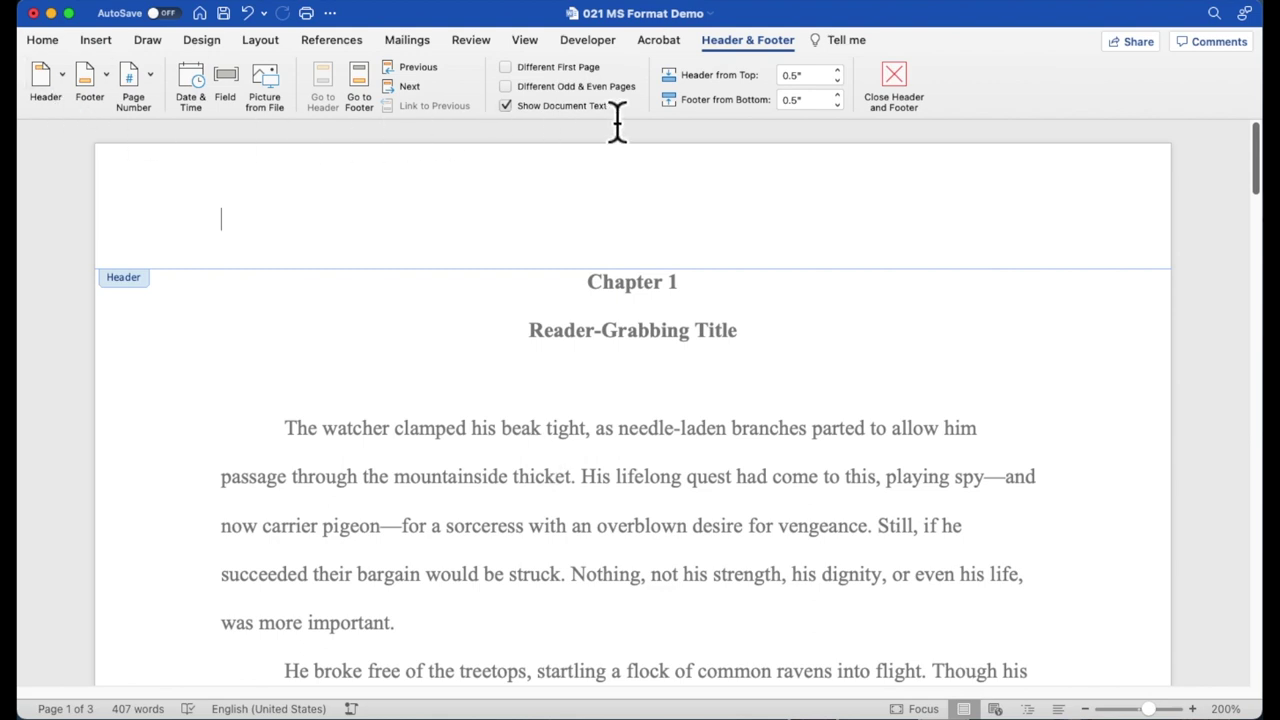
left_click(44, 40)
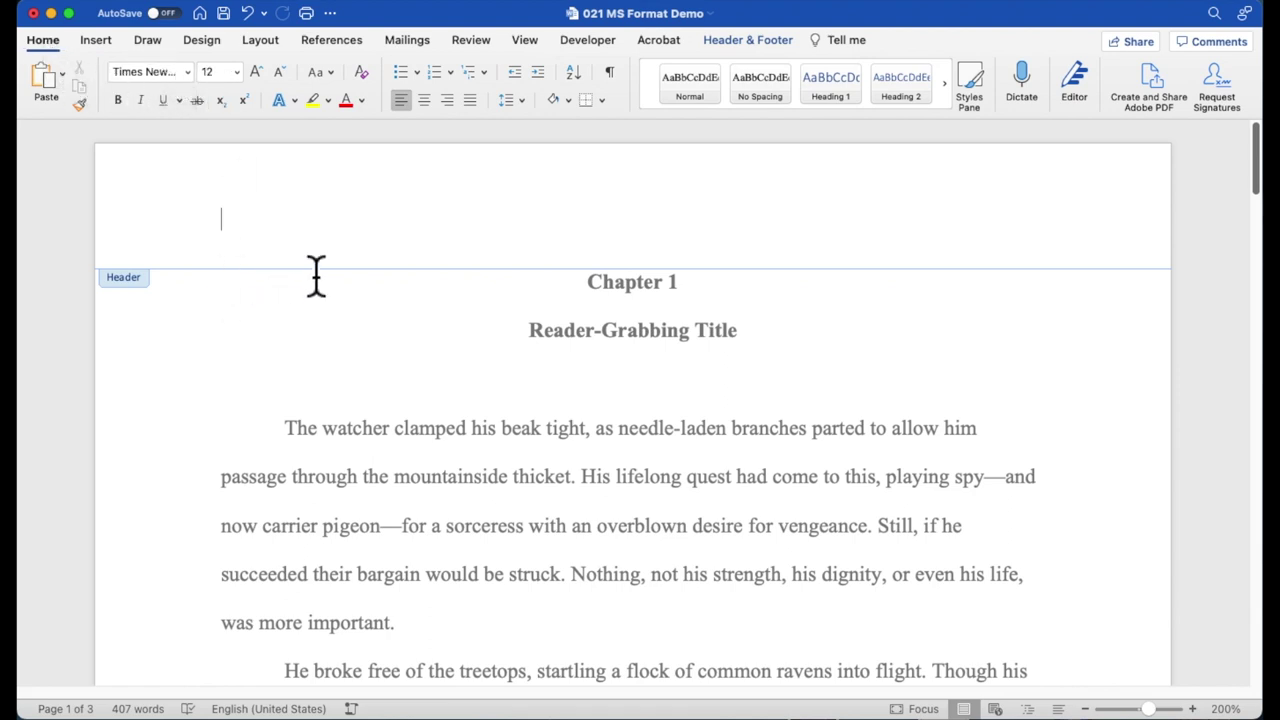
Enter the author's surname/KEEPER OF SHADOWS/139,000 words in the header and return to the body text.
type("Powers/KEEPER")
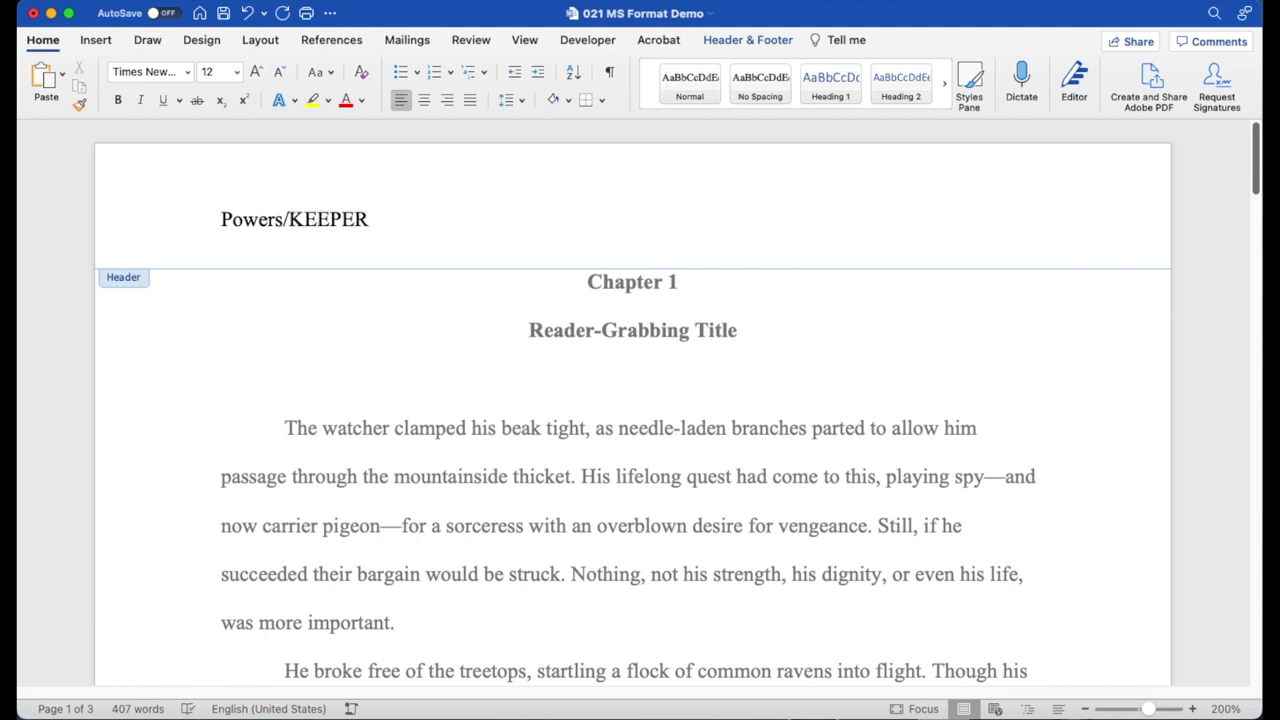
type("OF SHADOWS/")
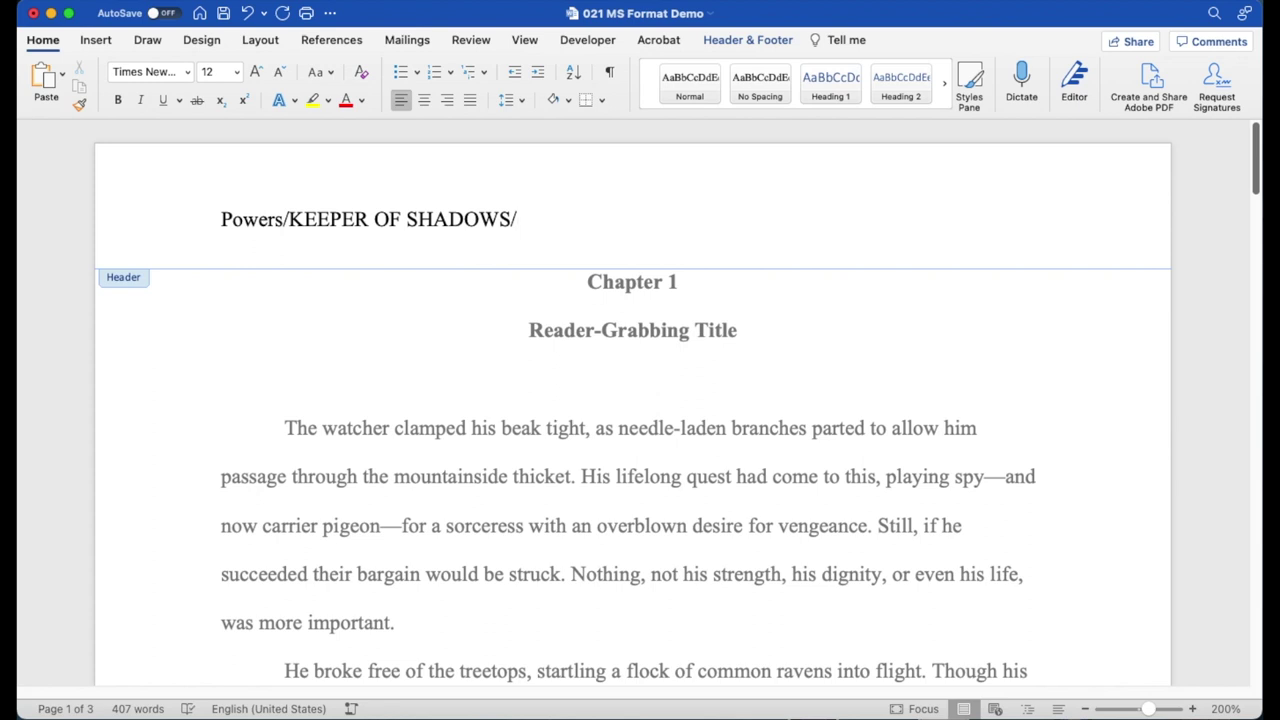
type("139,000 words")
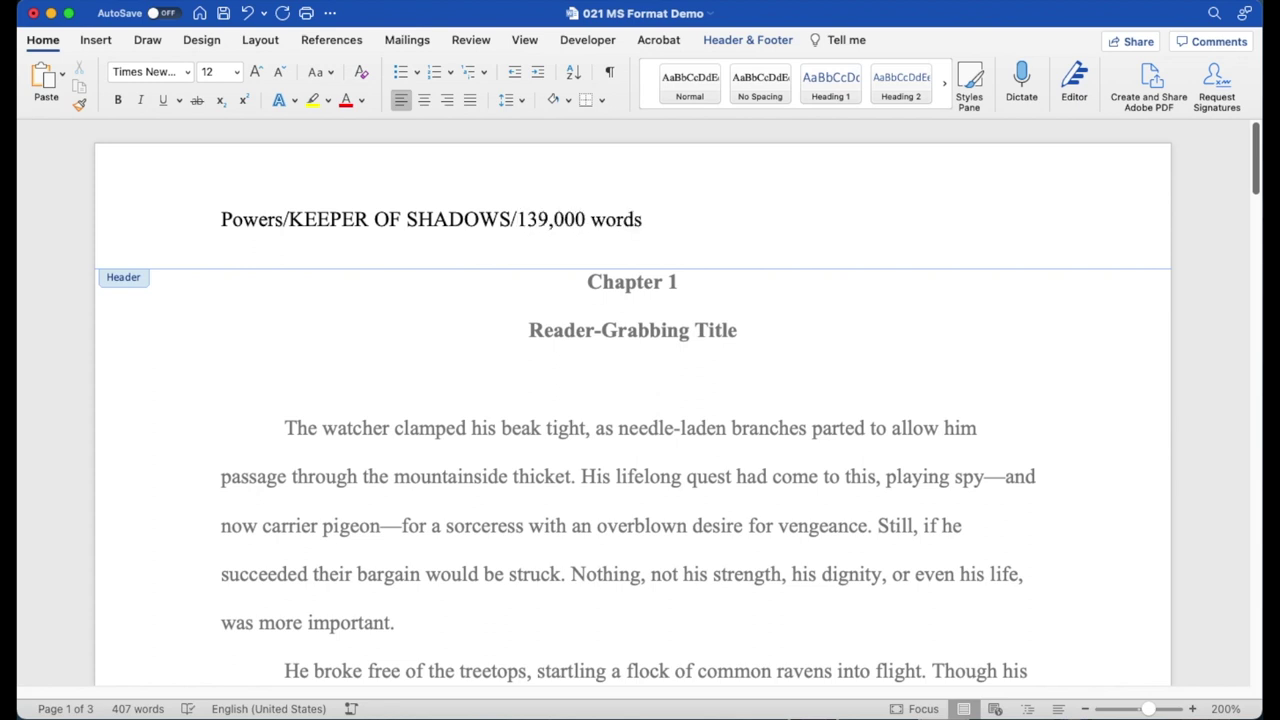
triple_click(363, 433)
key("Up")
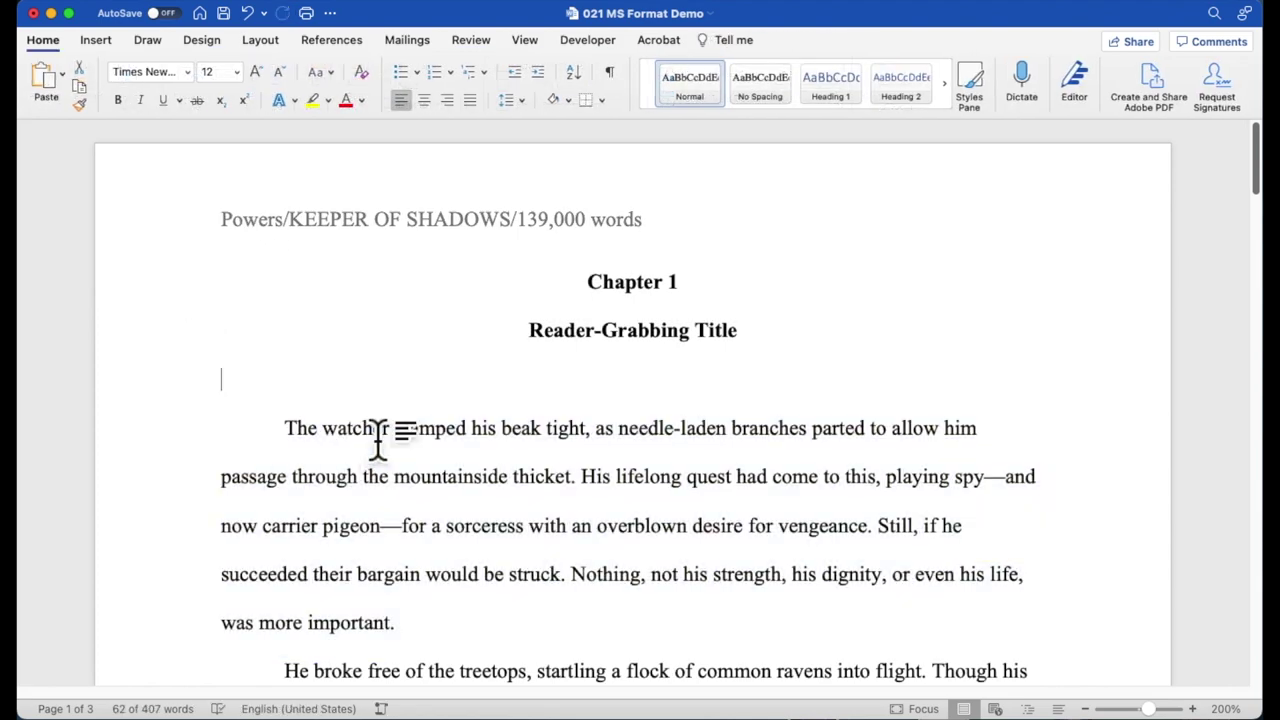
Add a right-aligned page number at the top of the page in the header.
left_click(102, 41)
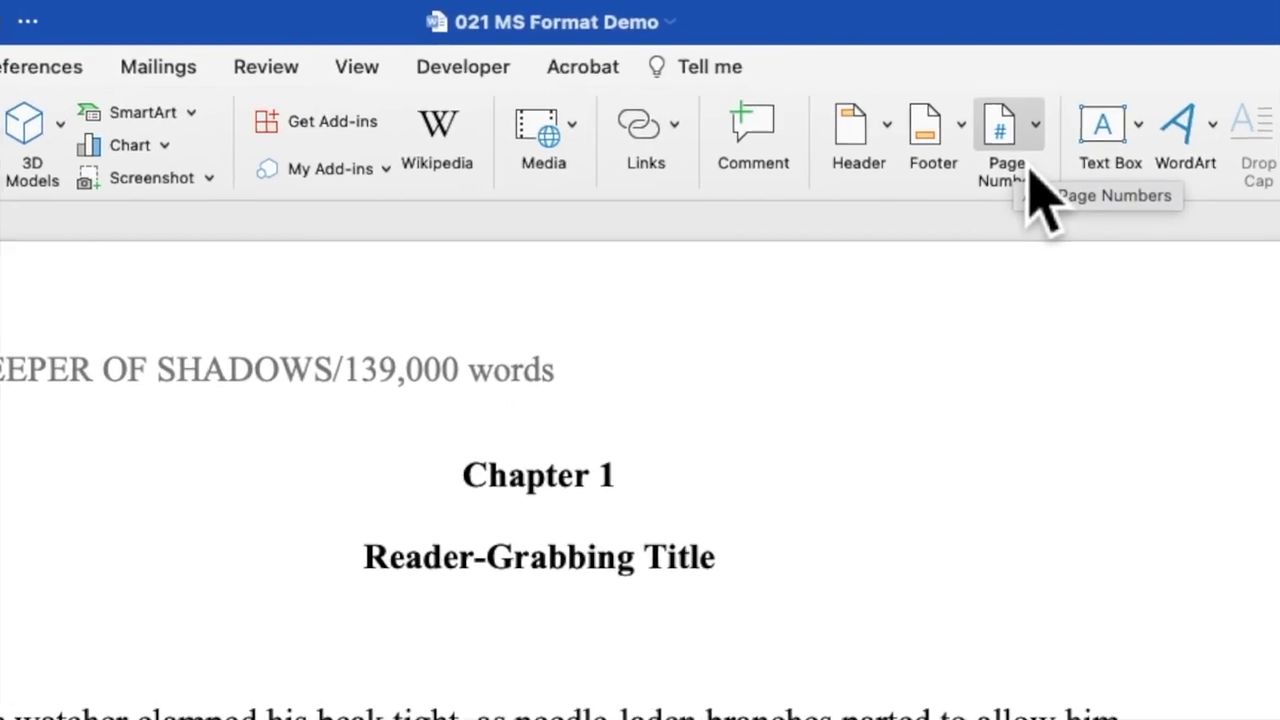
left_click(1036, 142)
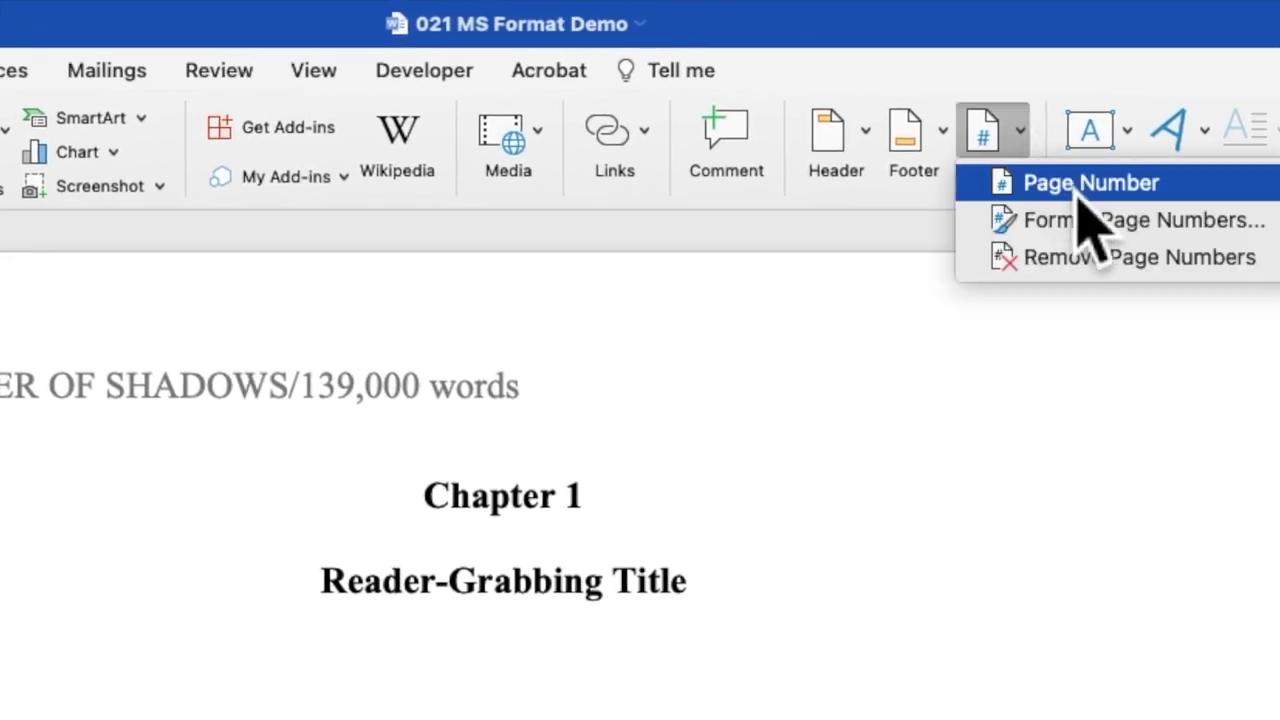
left_click(1078, 186)
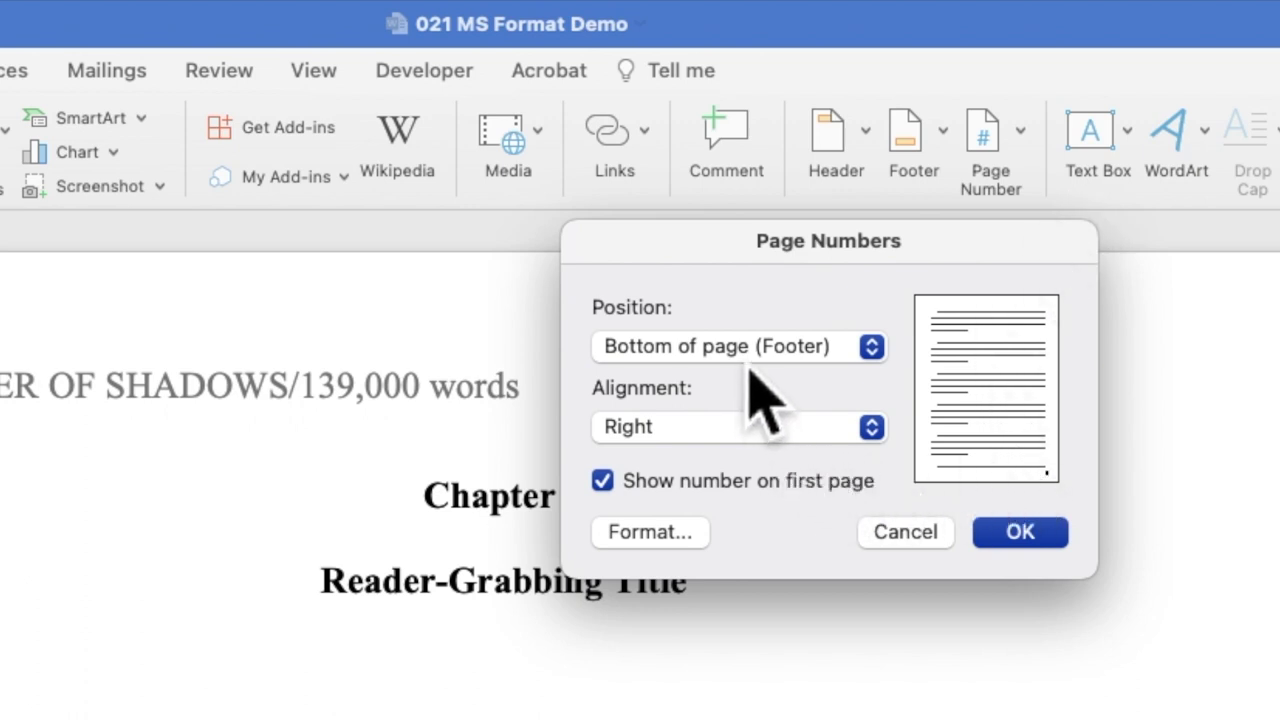
left_click(850, 348)
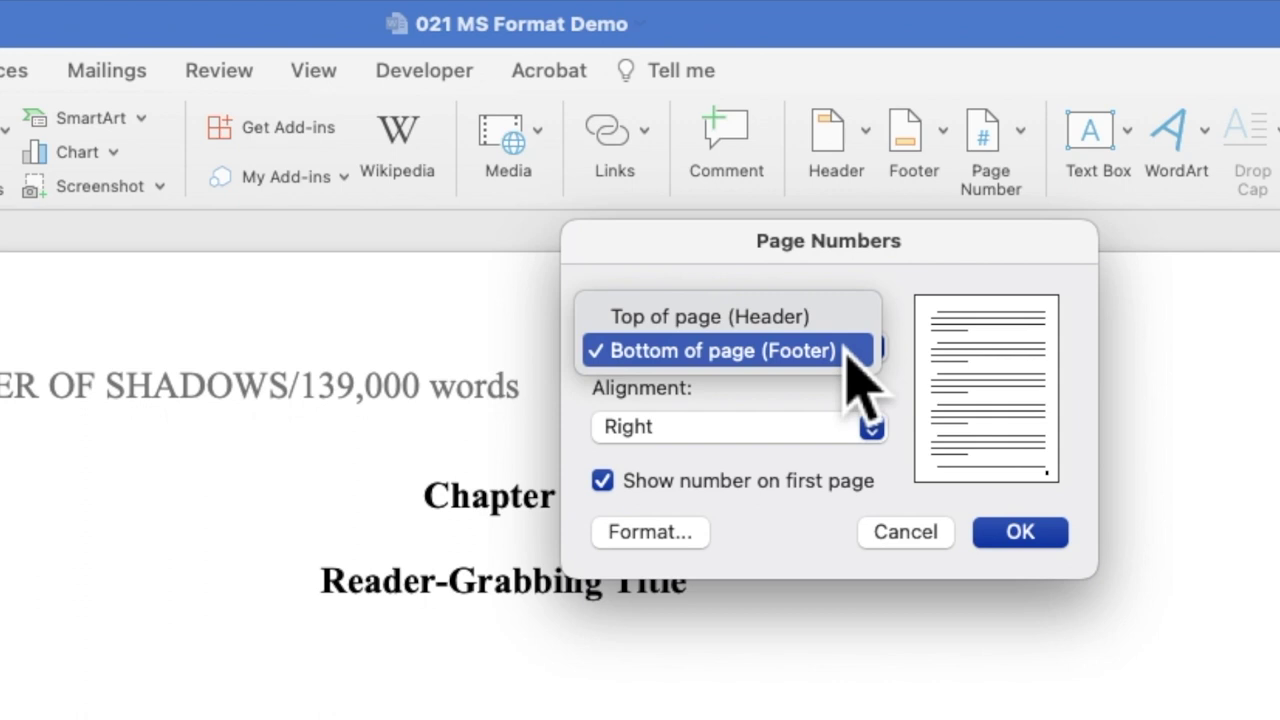
left_click(826, 316)
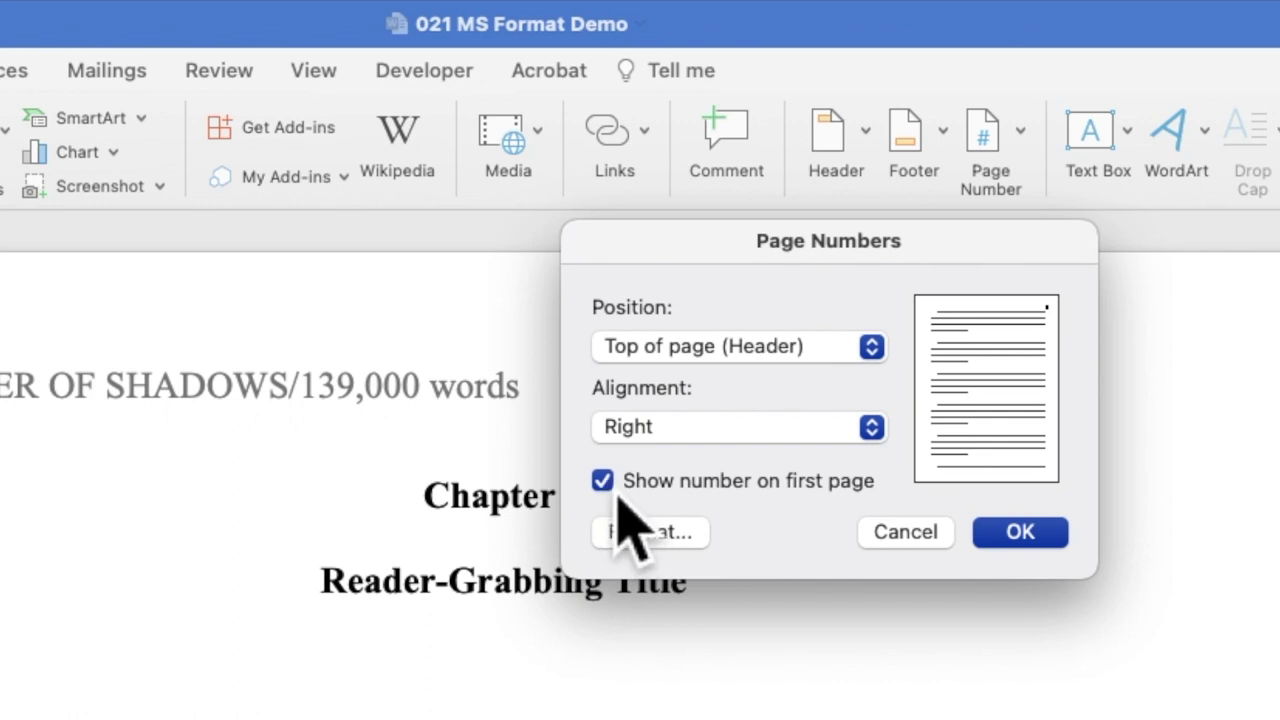
left_click(1020, 532)
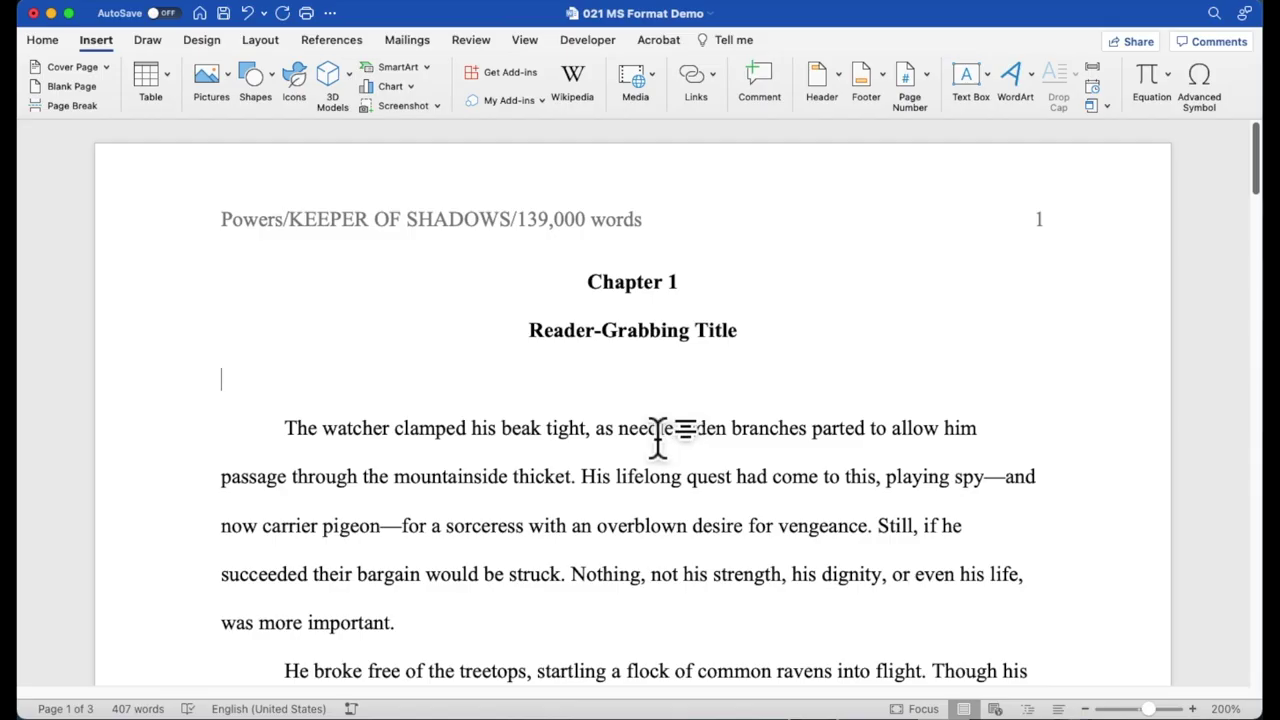
Turn formatting marks back on with Show/Hide ¶ on the Home tab.
scroll(785, 440, "down", 15)
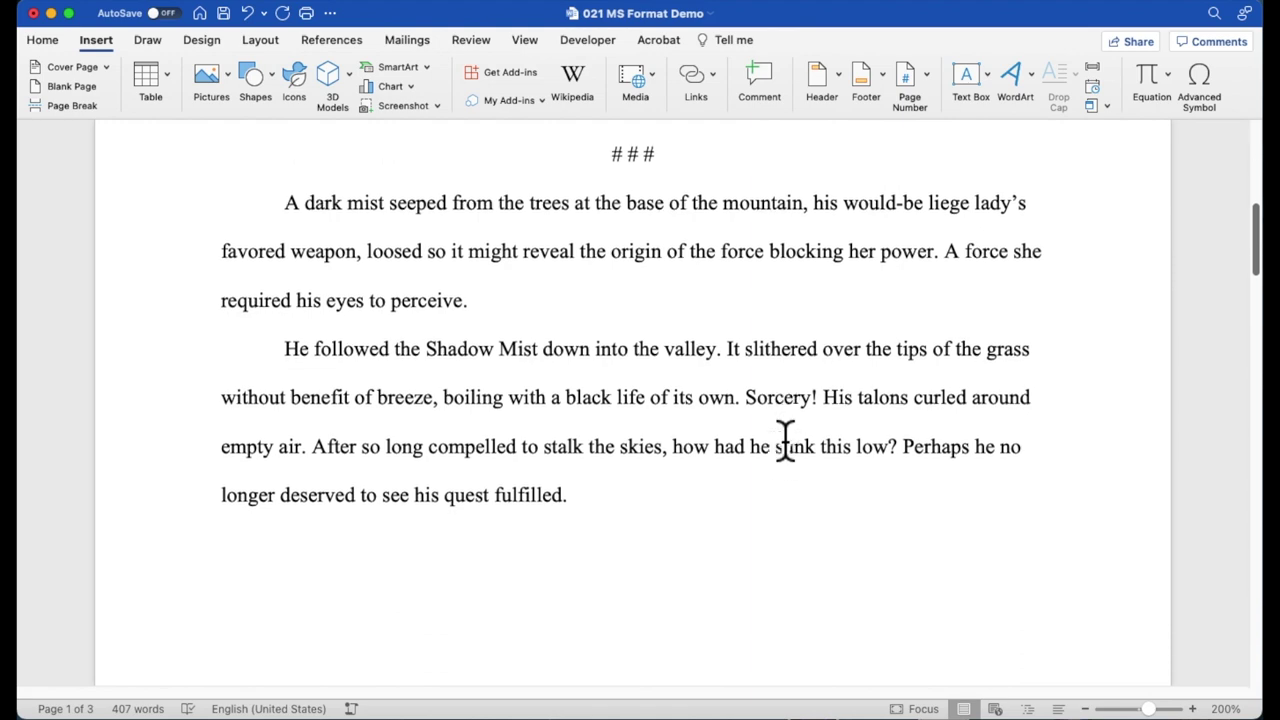
scroll(785, 440, "up", 15)
scroll(785, 440, "down", 20)
scroll(785, 440, "up", 15)
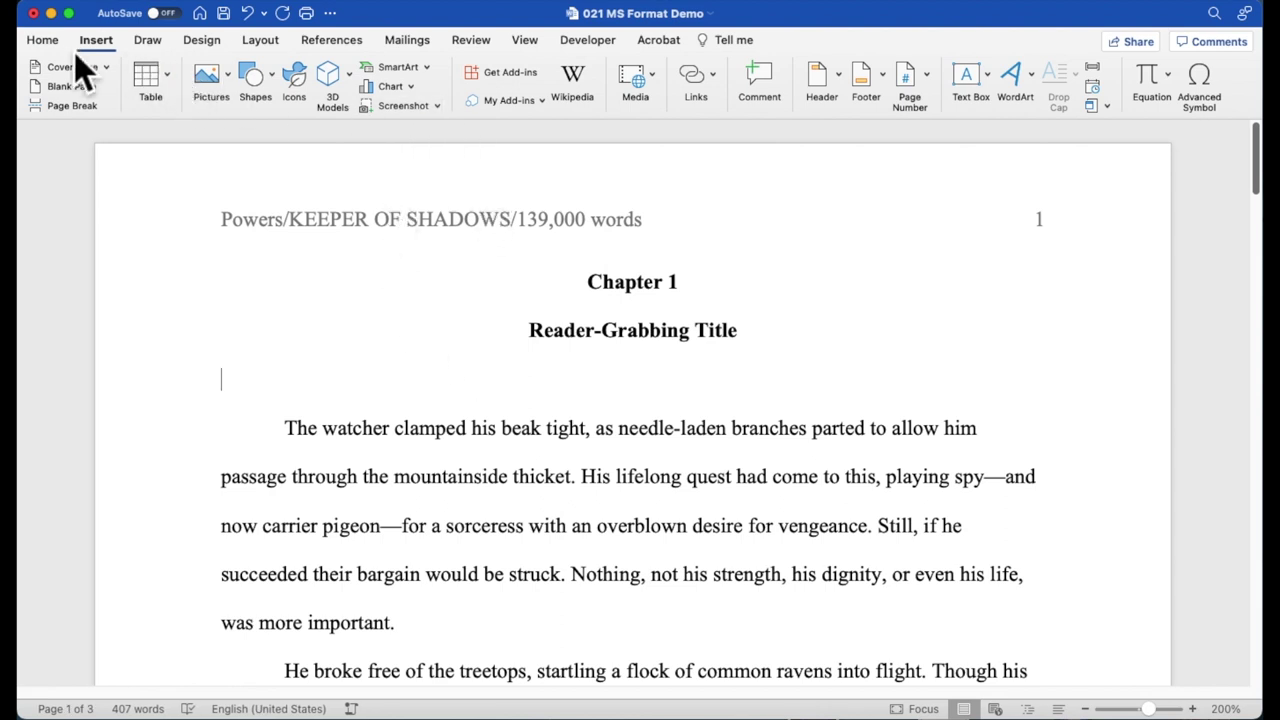
left_click(42, 39)
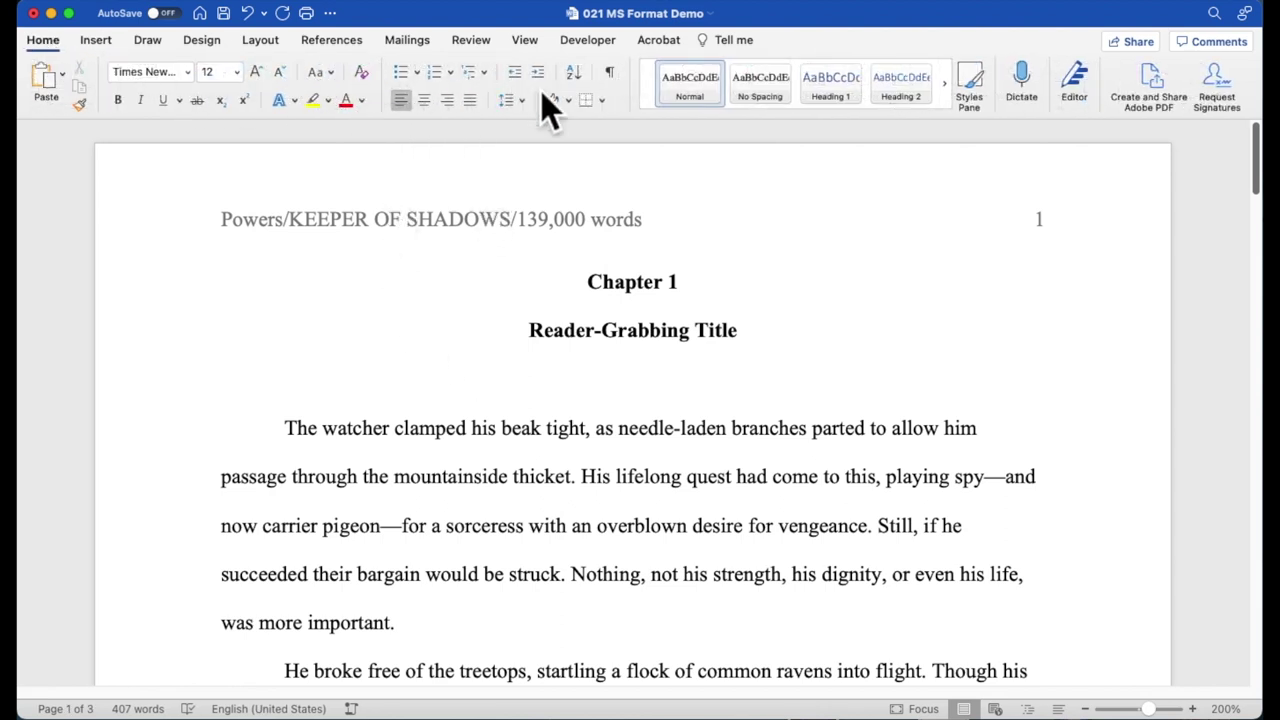
left_click(609, 74)
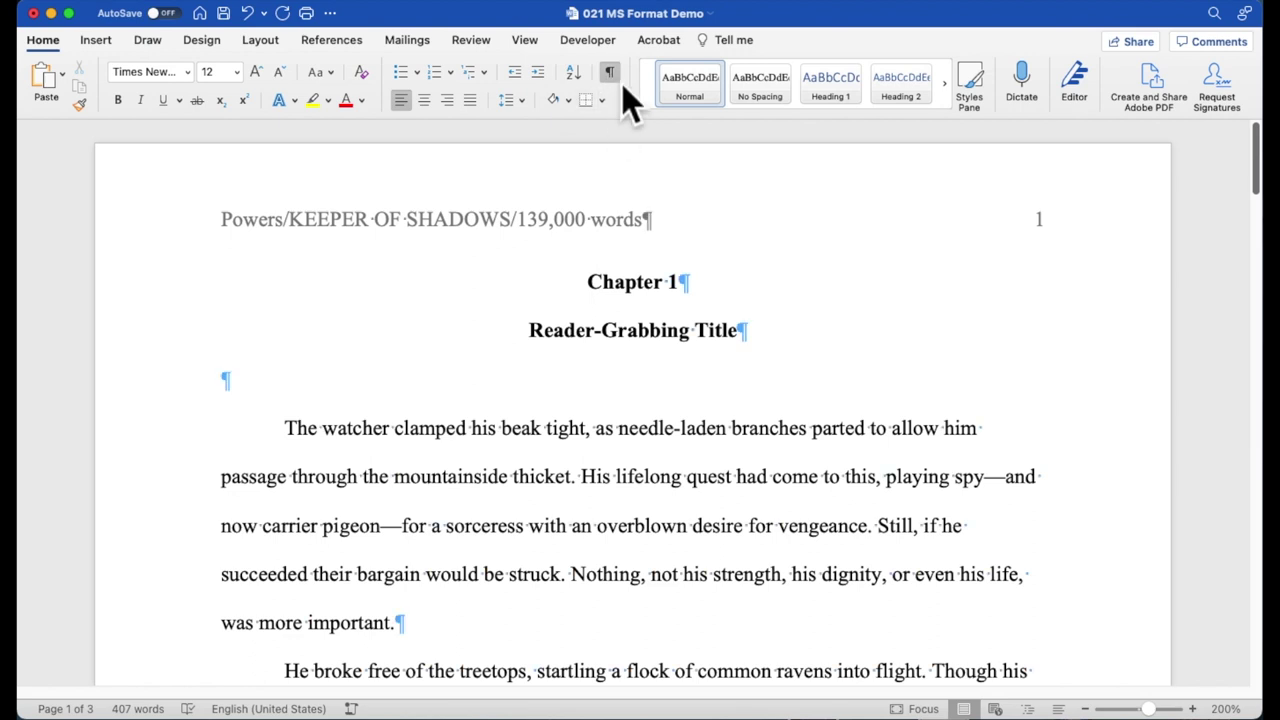
Confirm each later page's header shows its own number, such as 3, then return to the document start.
scroll(835, 490, "down", 10)
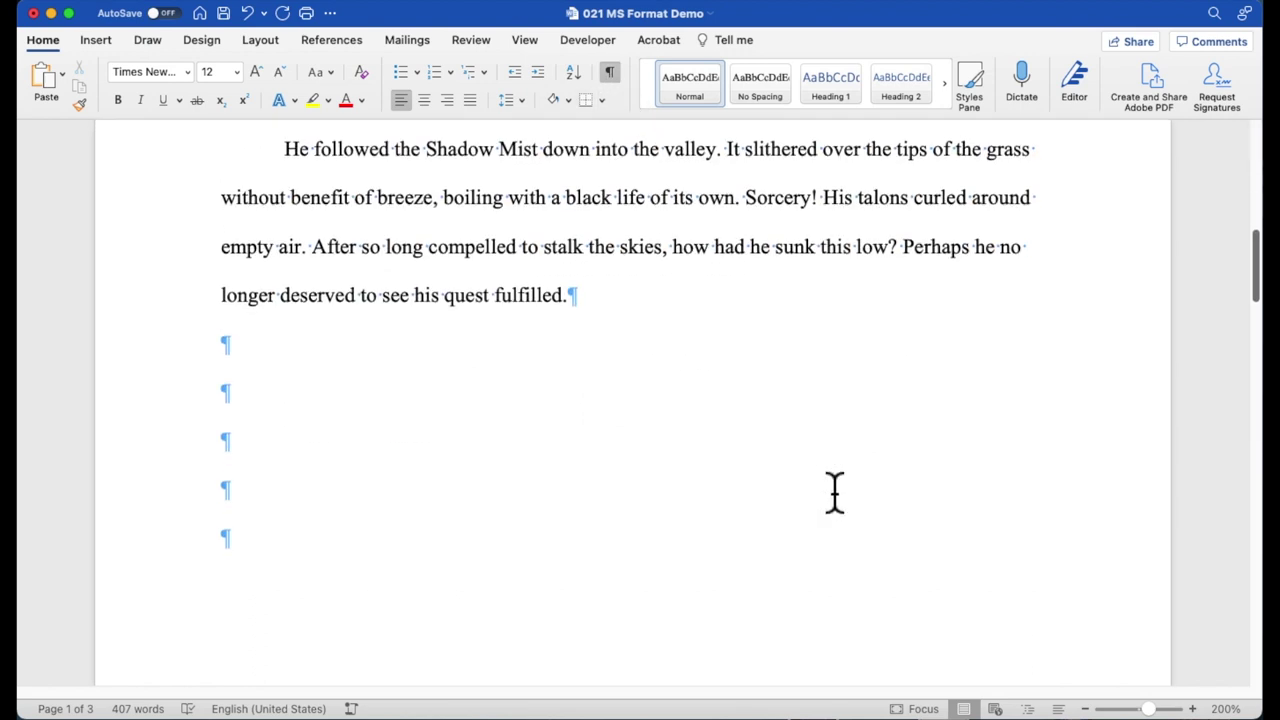
scroll(835, 490, "down", 3)
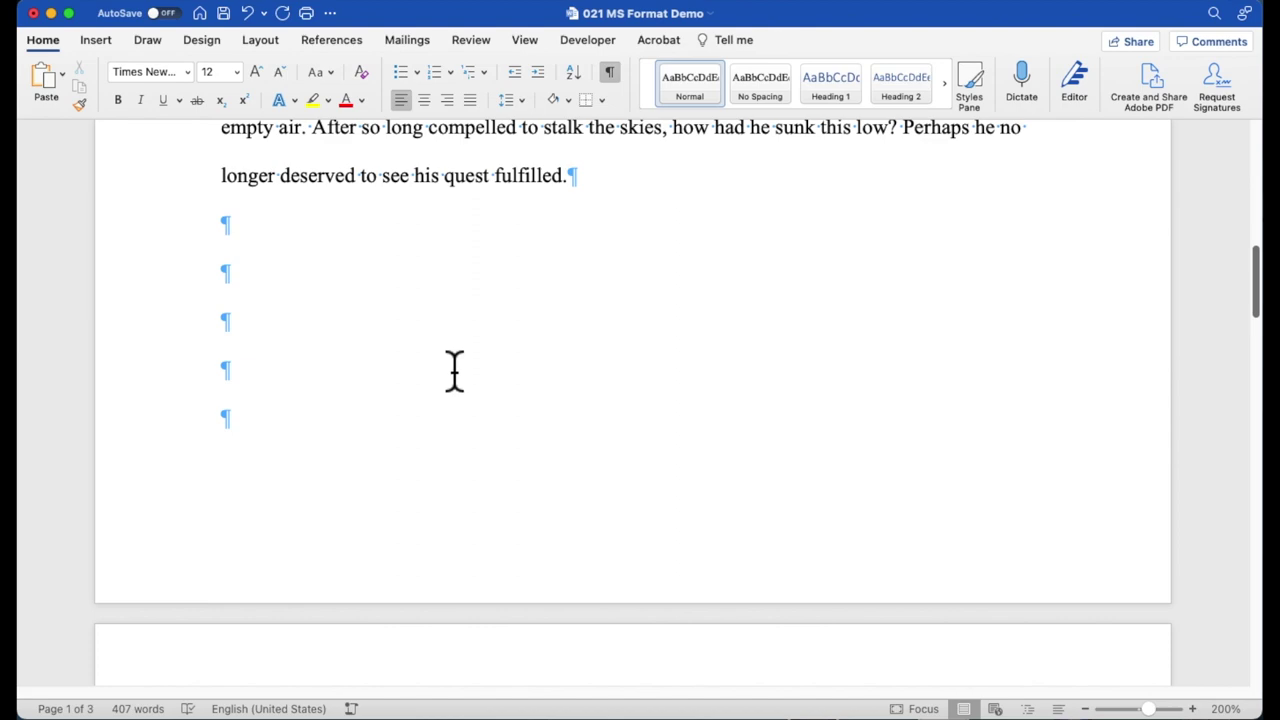
scroll(454, 370, "down", 15)
scroll(454, 370, "down", 5)
scroll(454, 370, "up", 15)
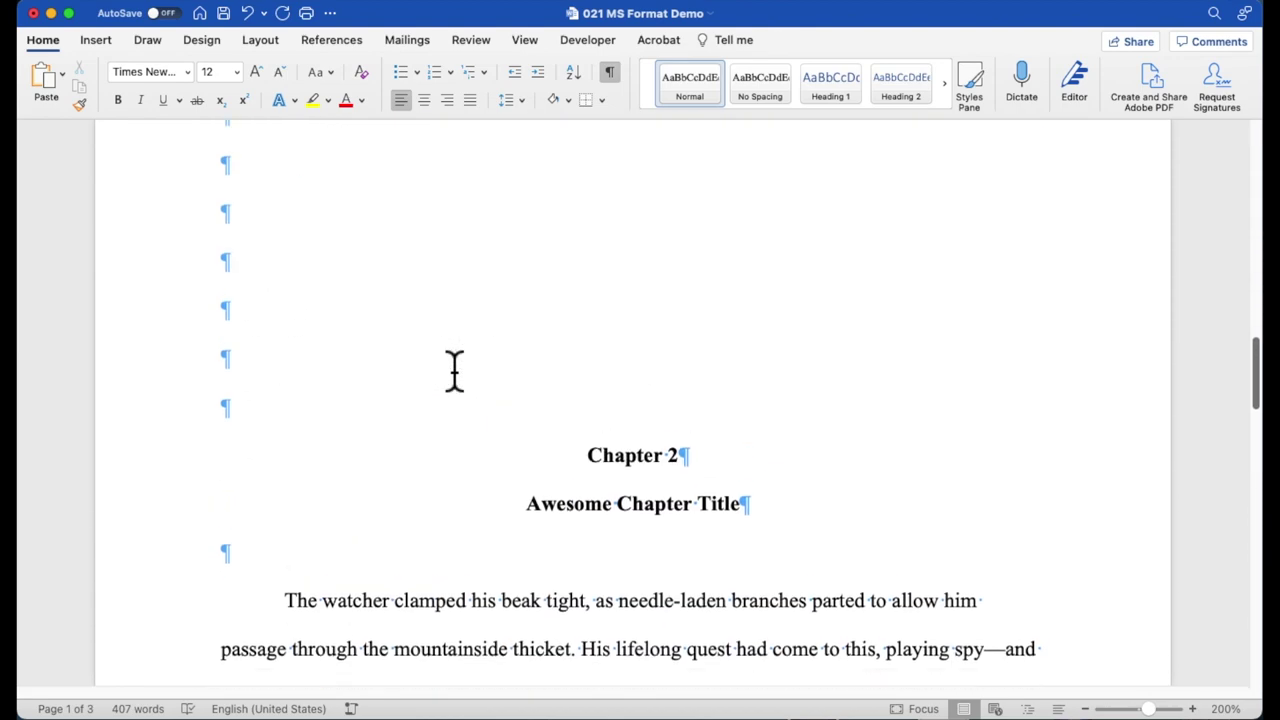
scroll(454, 370, "down", 12)
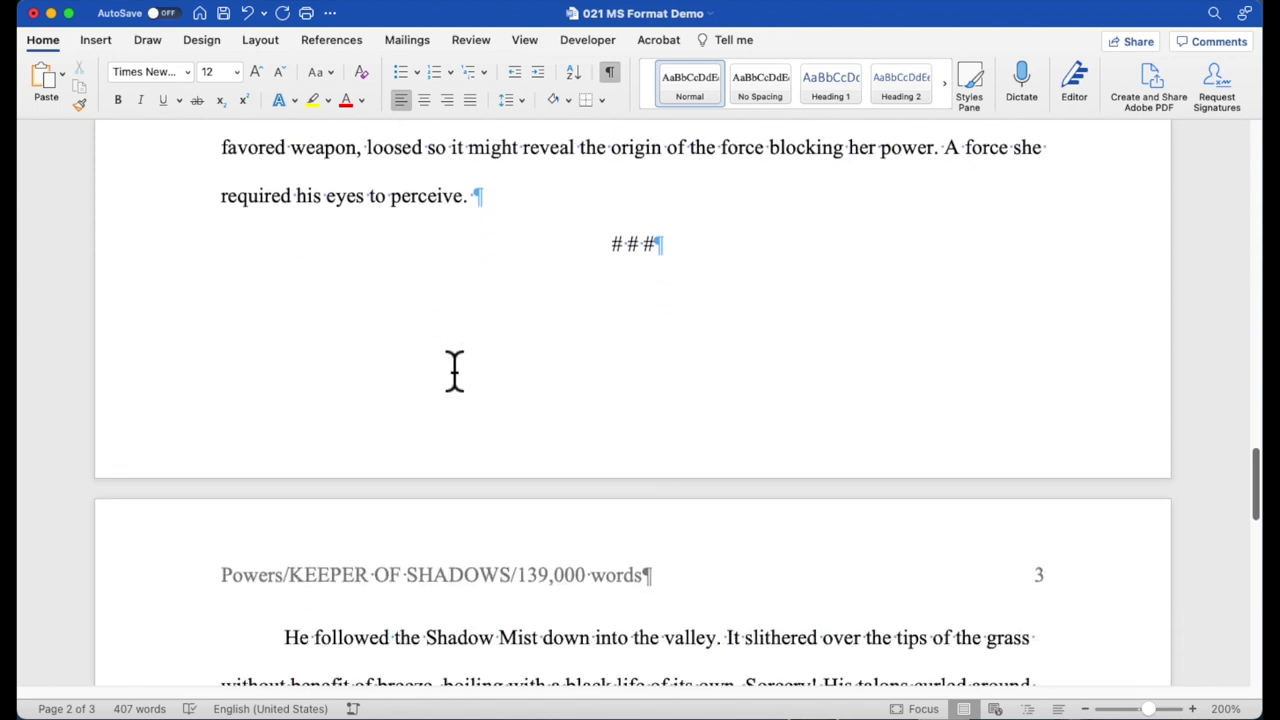
key("super+Home")
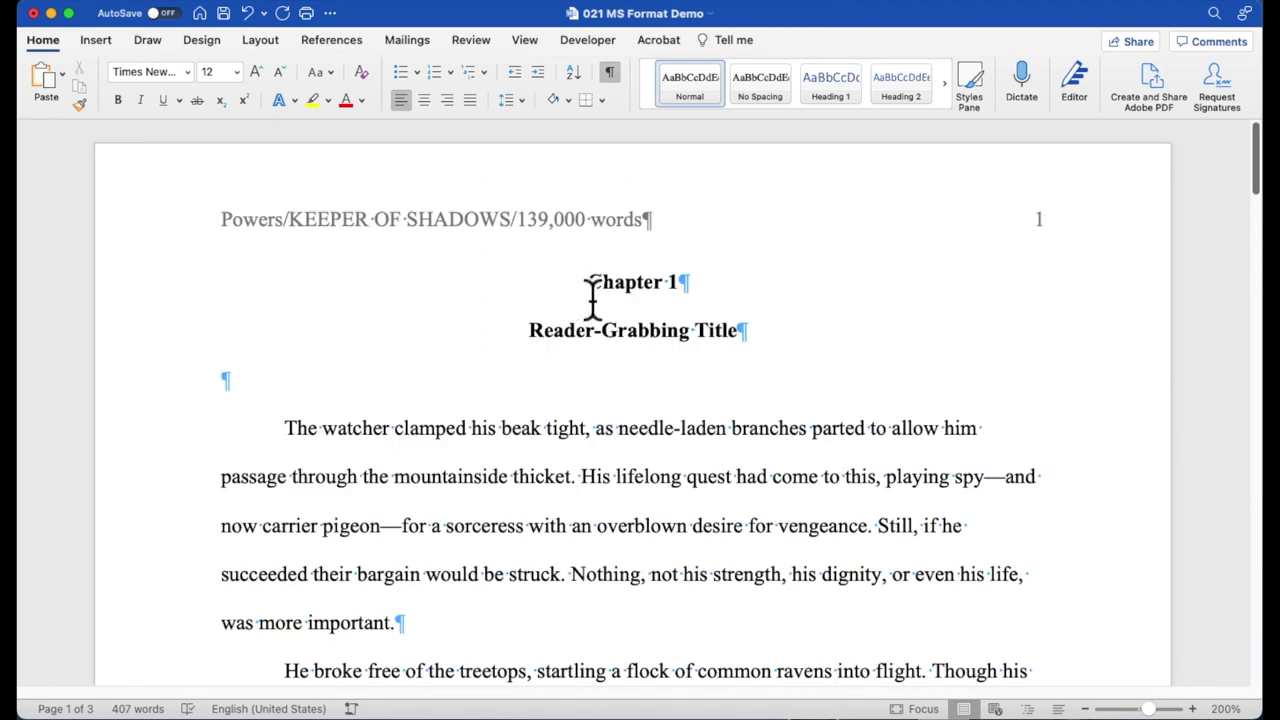
Lower the Chapter 1 heading by adding two empty paragraphs above it.
left_click(590, 290)
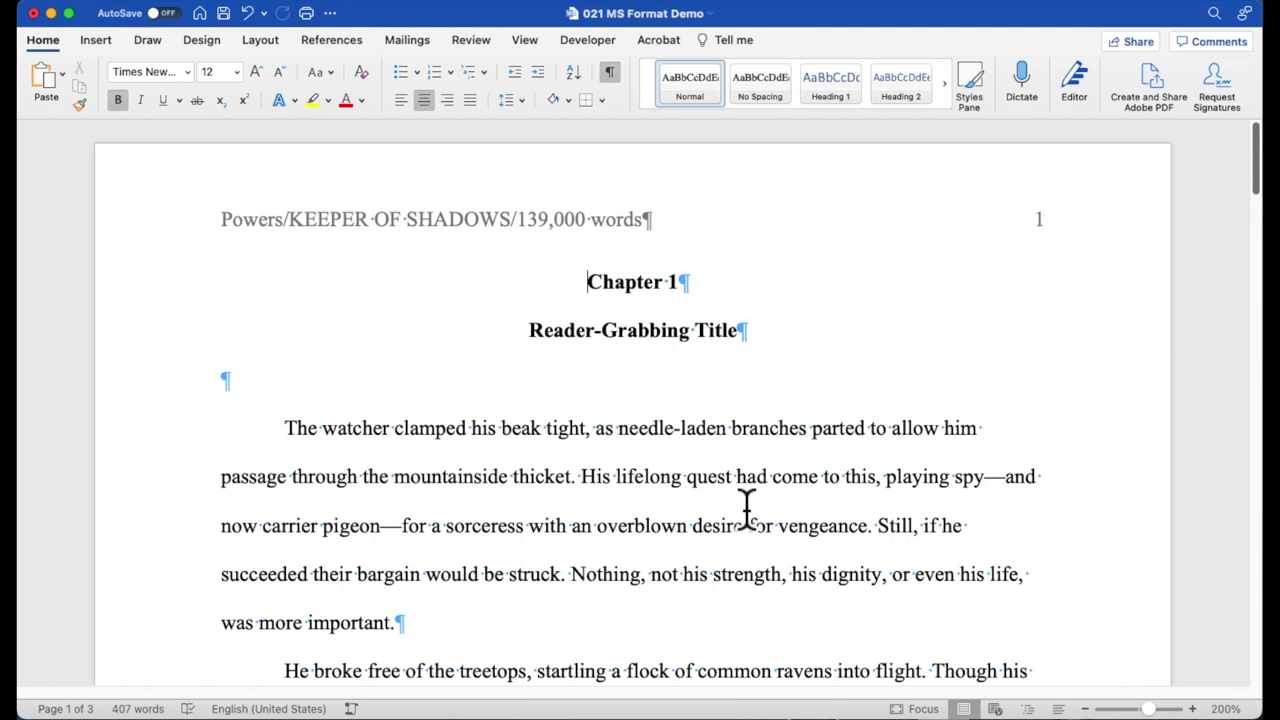
key("Return")
key("Return")
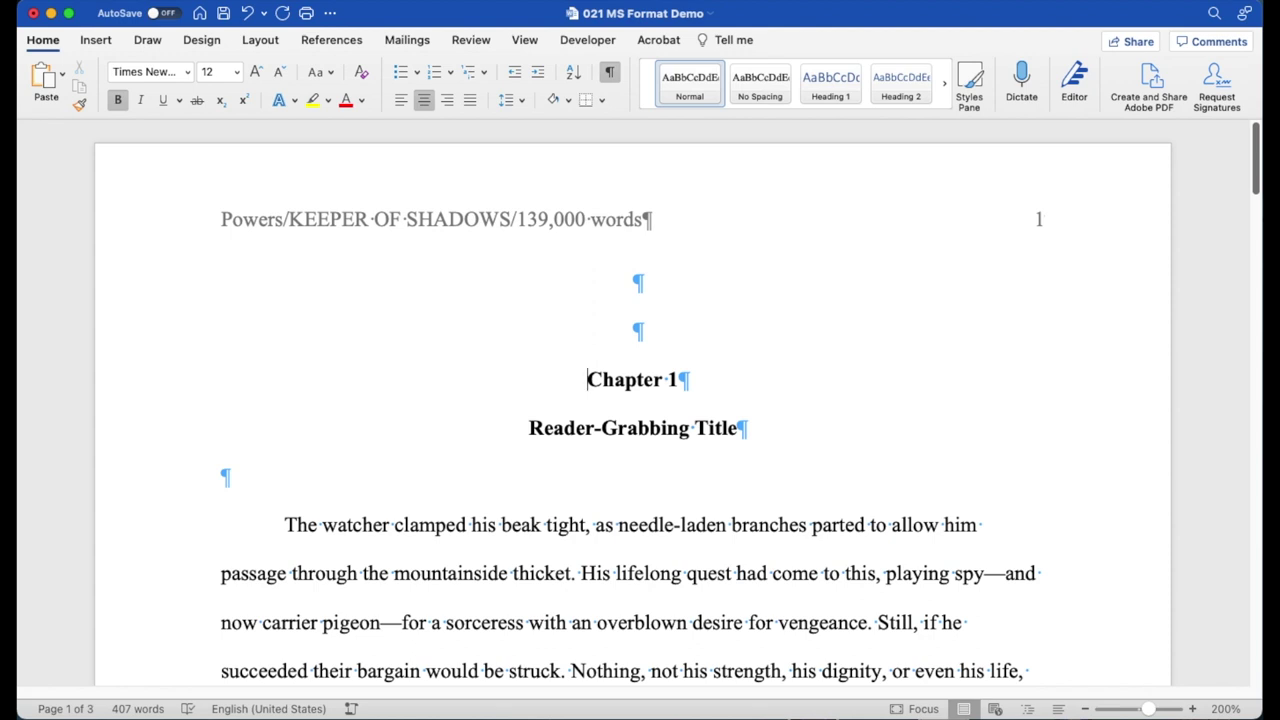
key("Return")
key("Return")
key("Return")
key("Return")
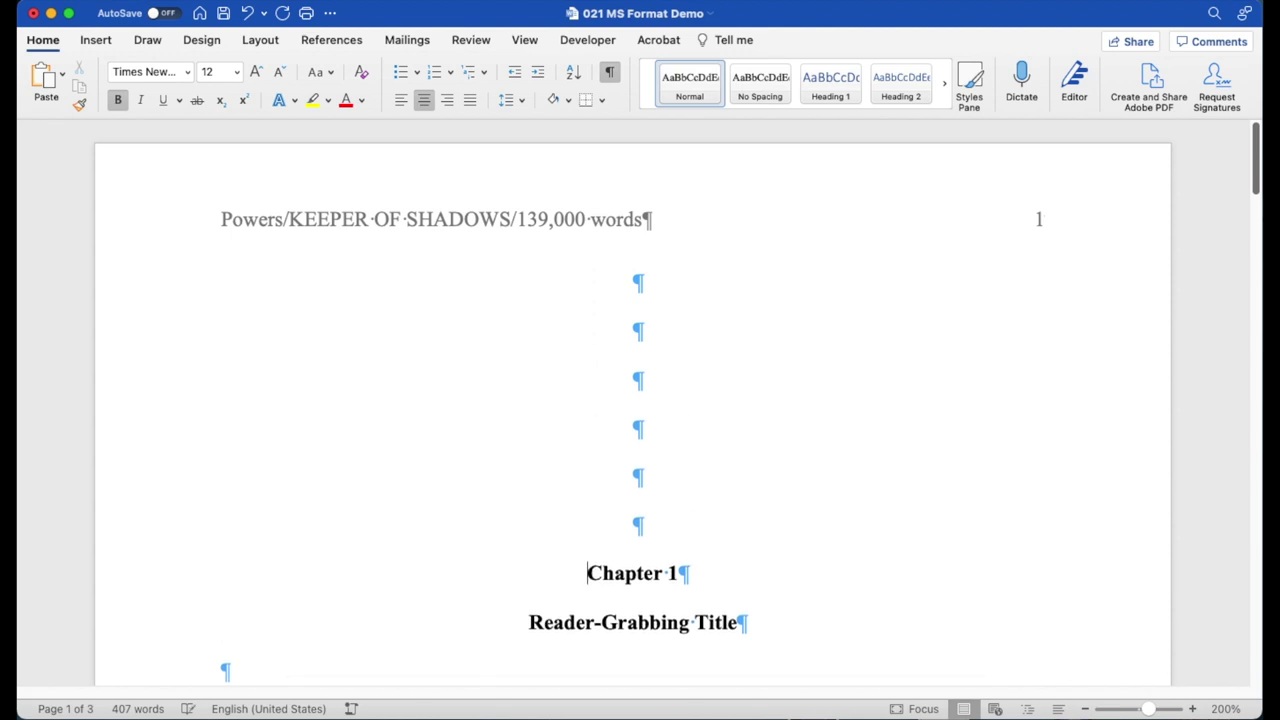
Scroll through Chapter 1 to the empty paragraphs before the Chapter 2 heading.
scroll(877, 541, "down", 15)
scroll(877, 541, "down", 10)
scroll(877, 541, "up", 4)
scroll(877, 541, "up", 10)
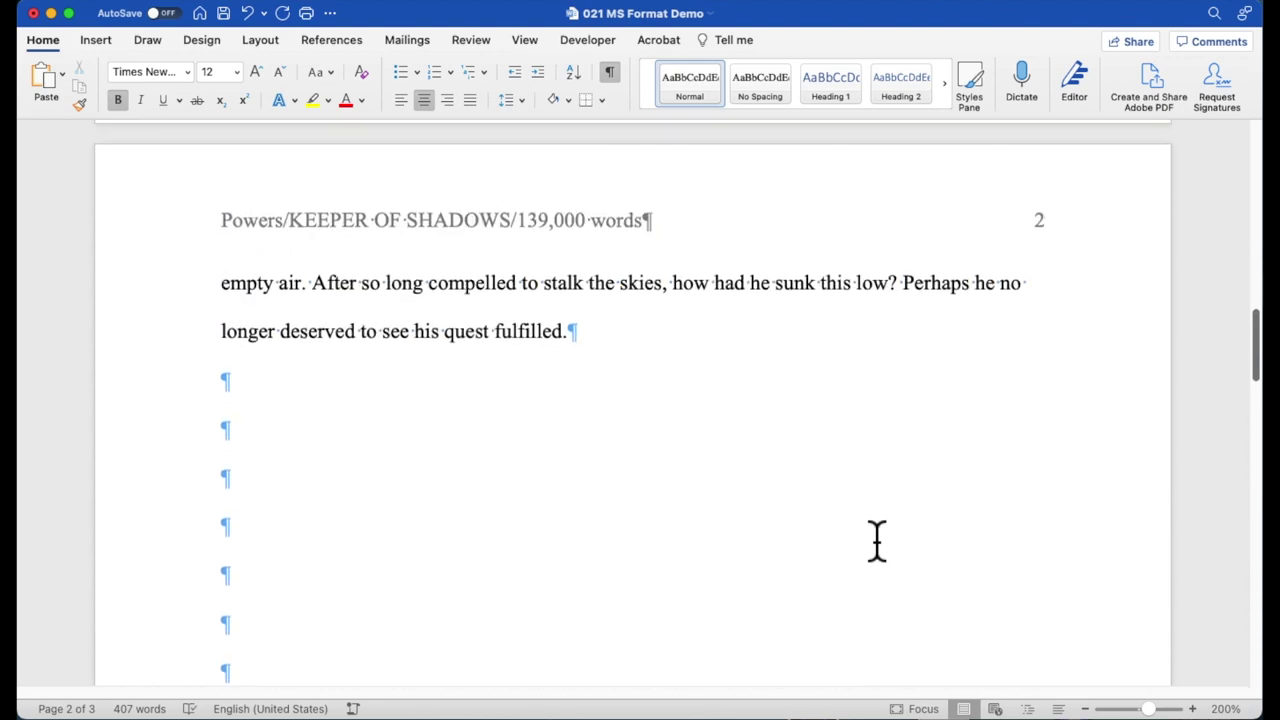
scroll(665, 348, "up", 15)
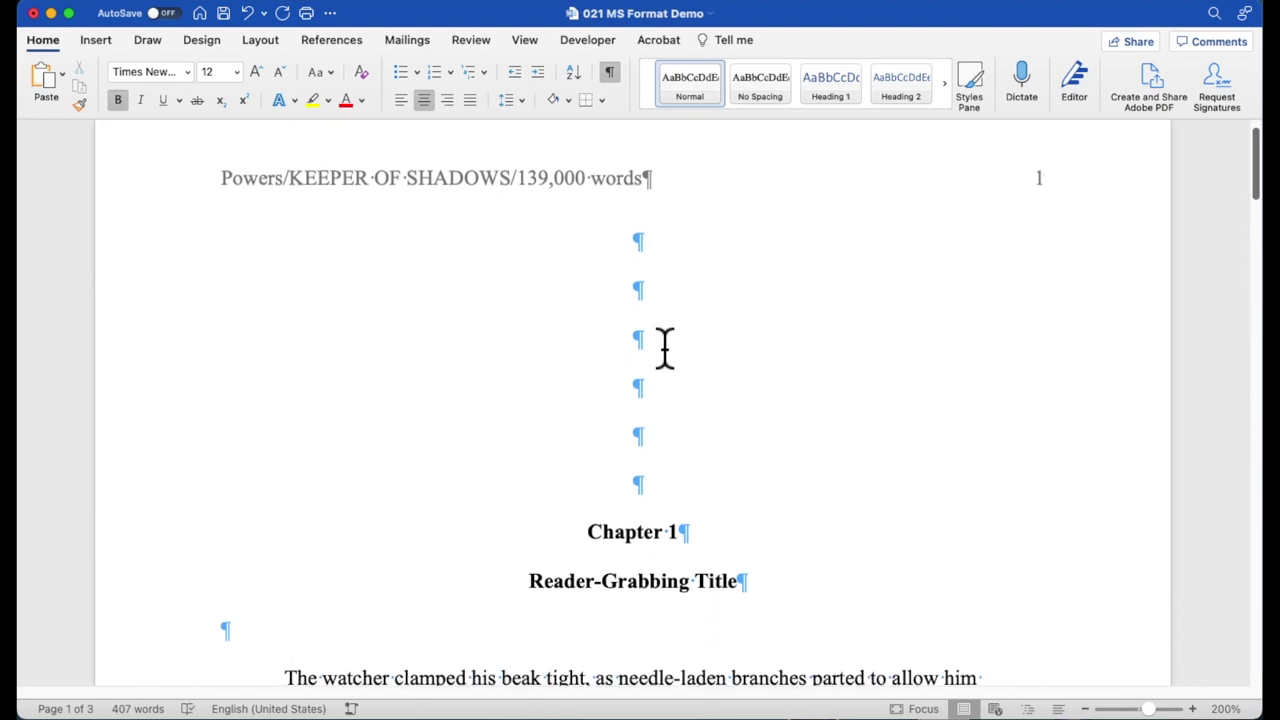
scroll(665, 348, "down", 15)
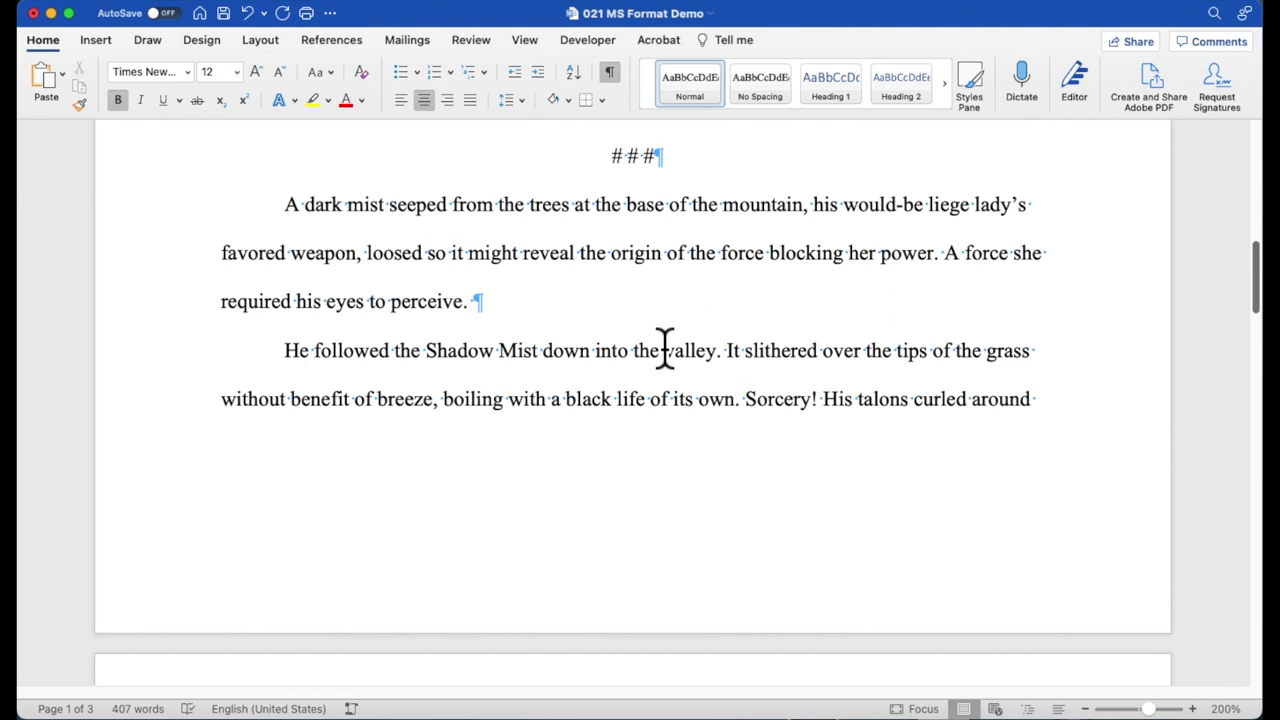
scroll(665, 348, "down", 5)
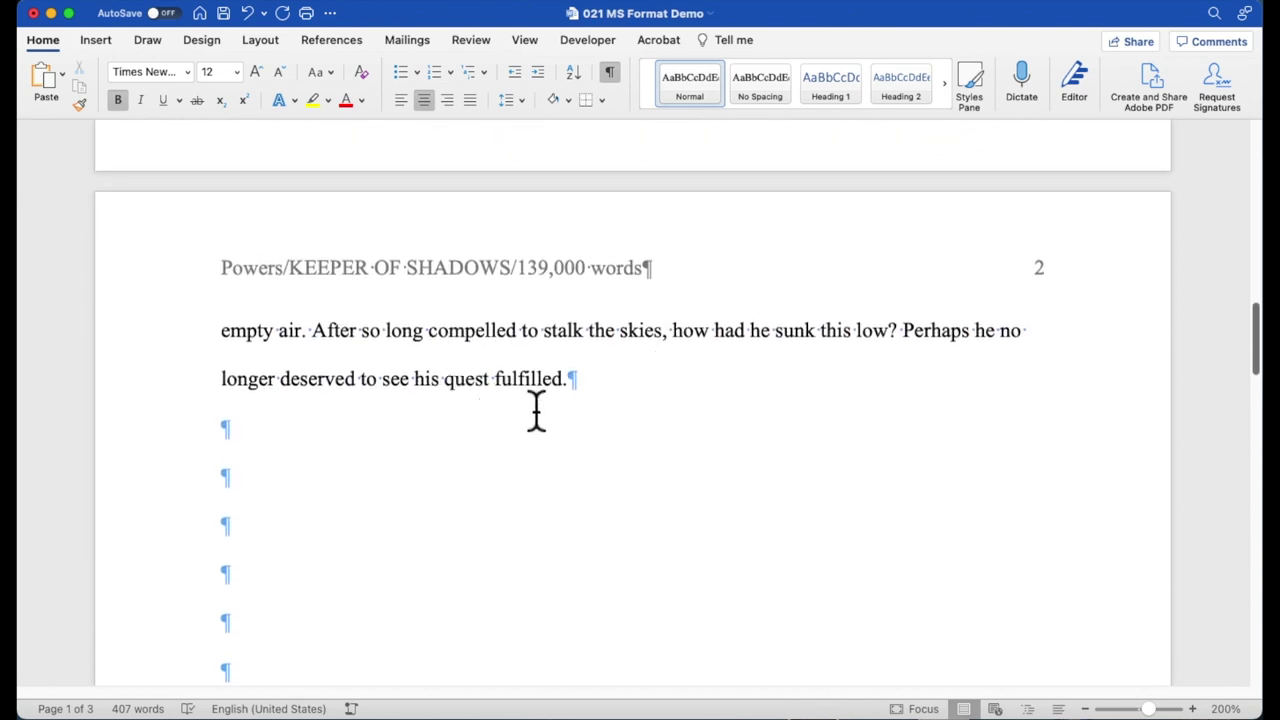
scroll(654, 400, "down", 10)
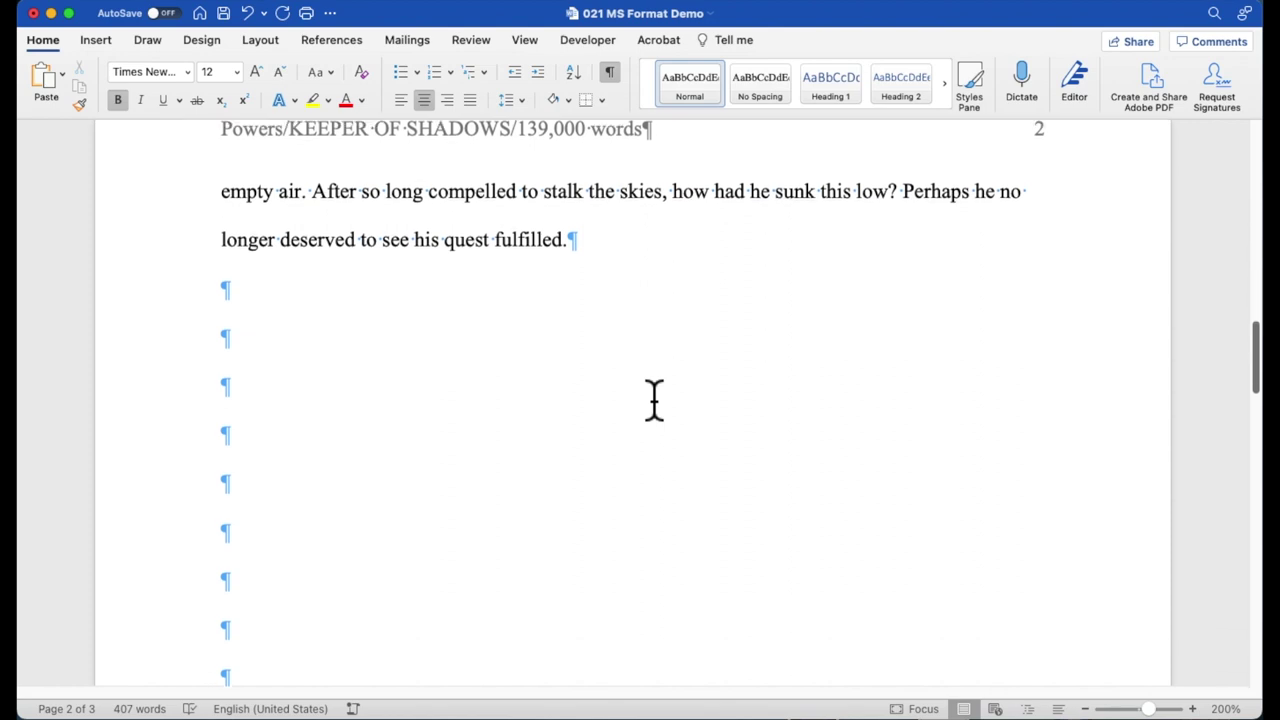
scroll(654, 400, "down", 1)
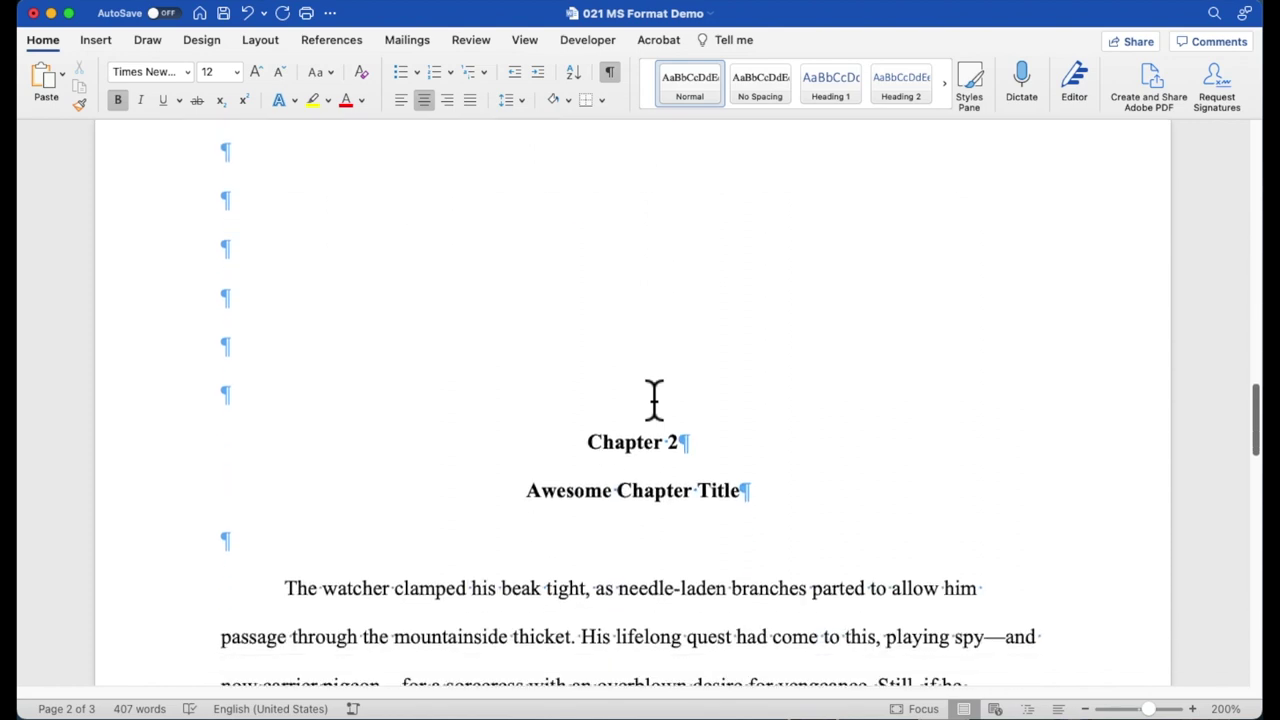
scroll(640, 450, "down", 5)
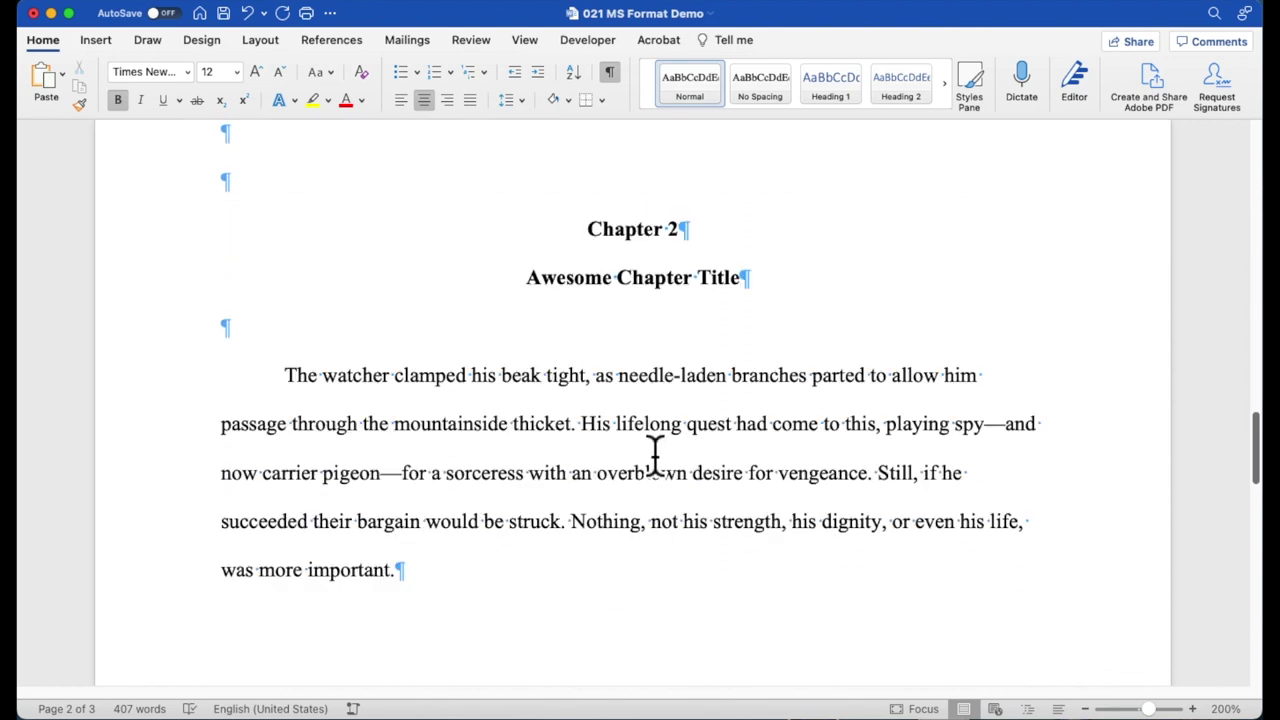
scroll(560, 460, "up", 10)
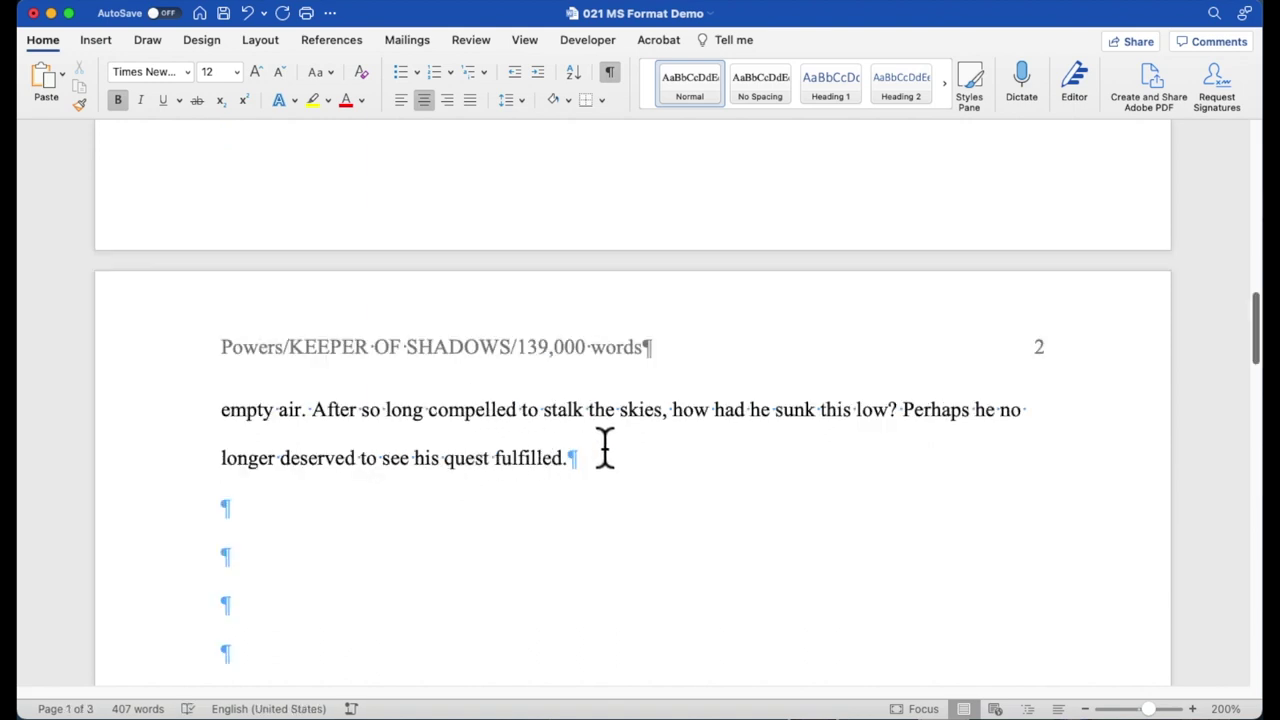
scroll(551, 445, "down", 10)
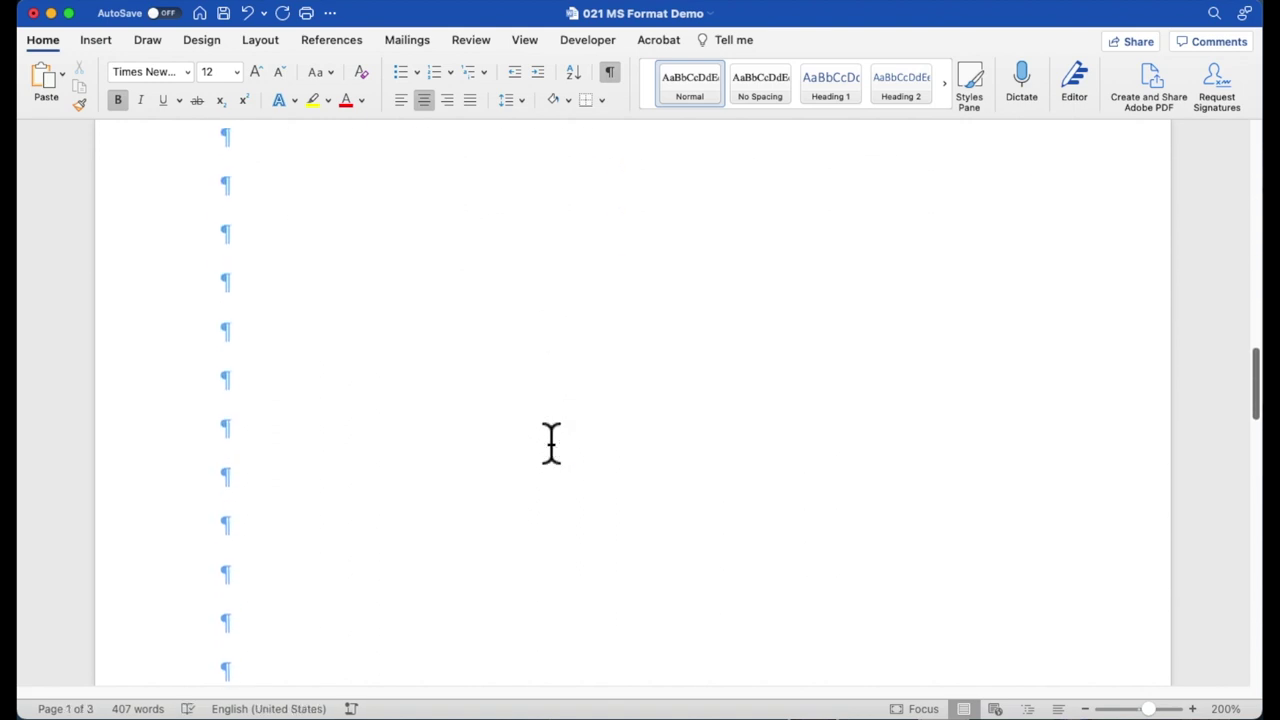
scroll(551, 445, "down", 1)
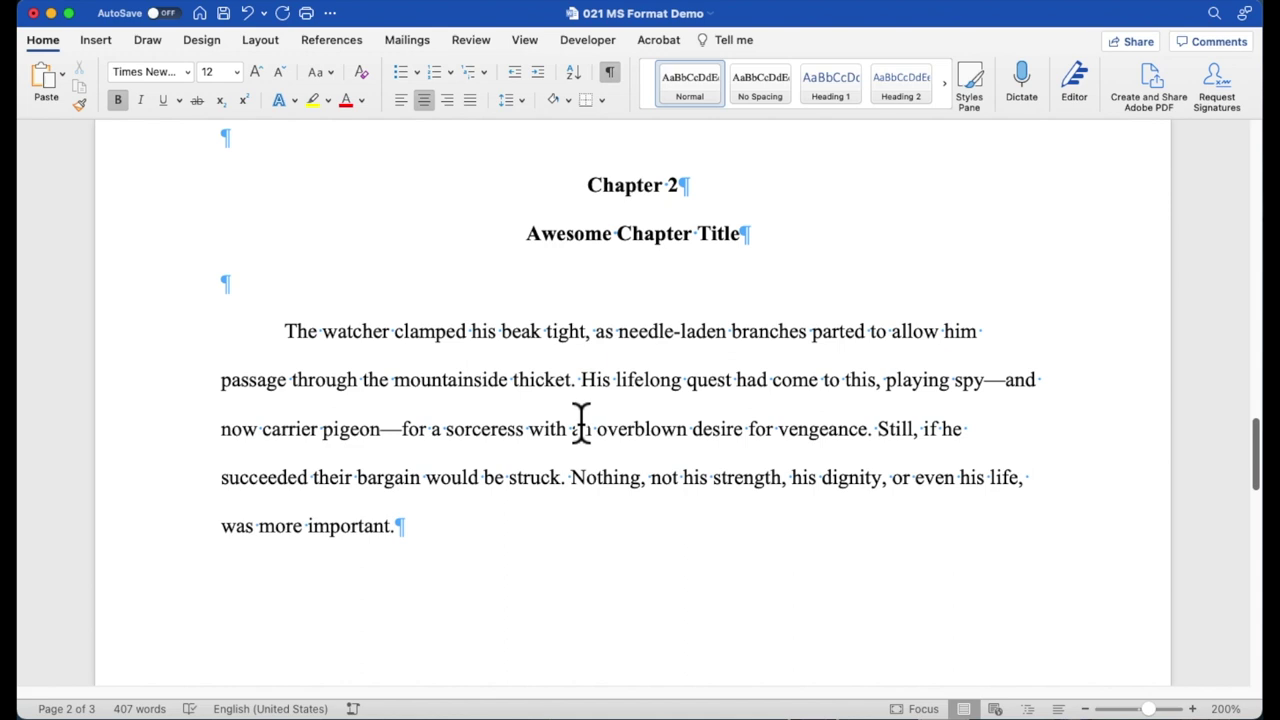
scroll(228, 243, "up", 10)
Delete the empty paragraphs and insert a page break after 'fulfilled.'.
left_click_drag(228, 243, 324, 507)
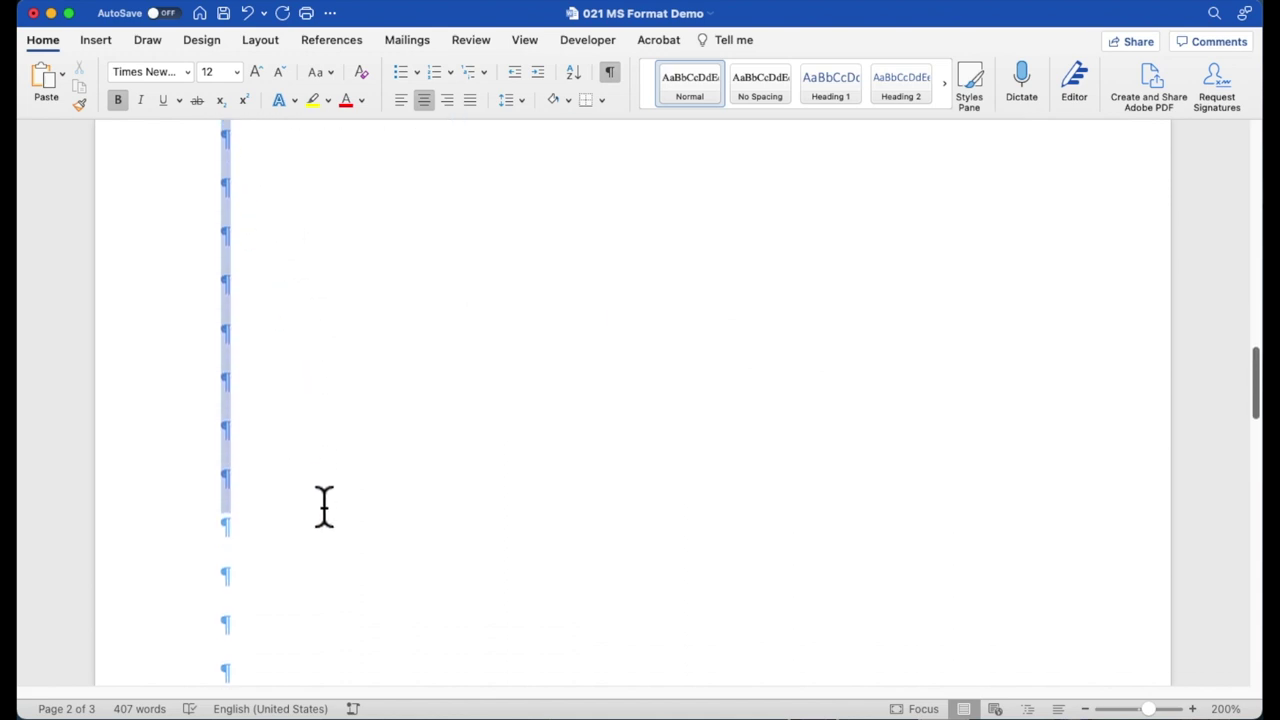
key("Delete")
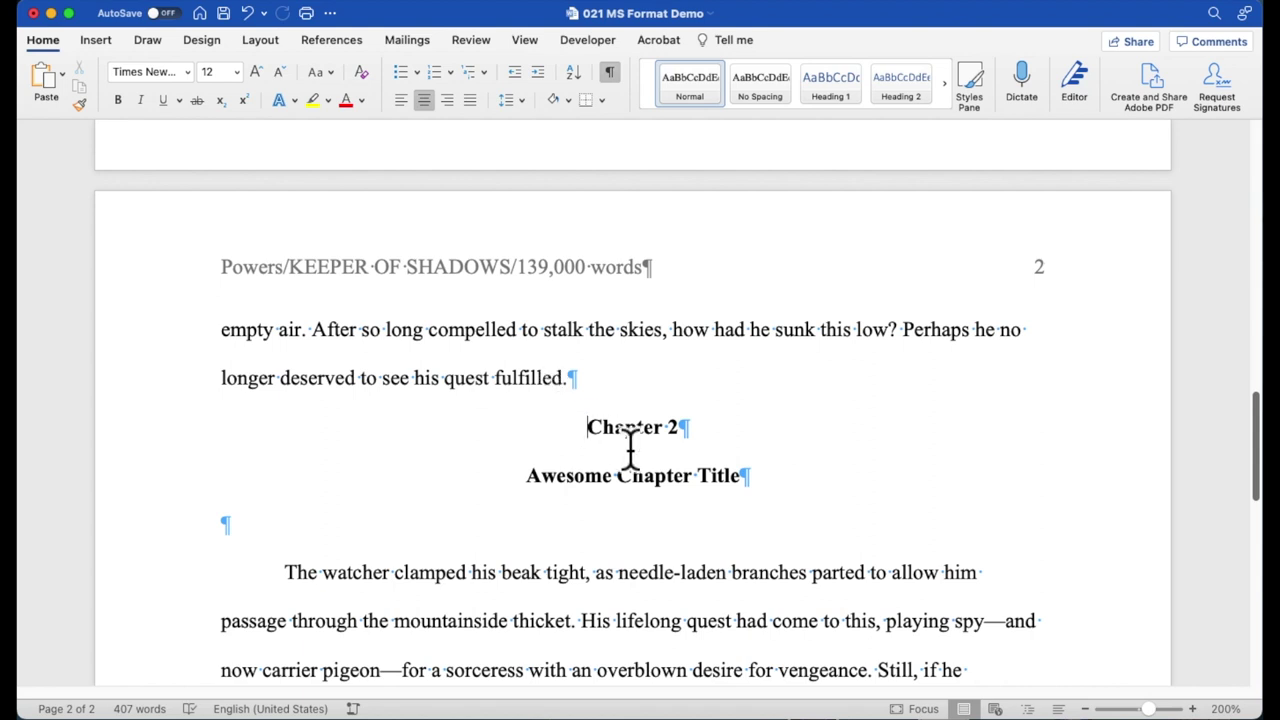
left_click(577, 388)
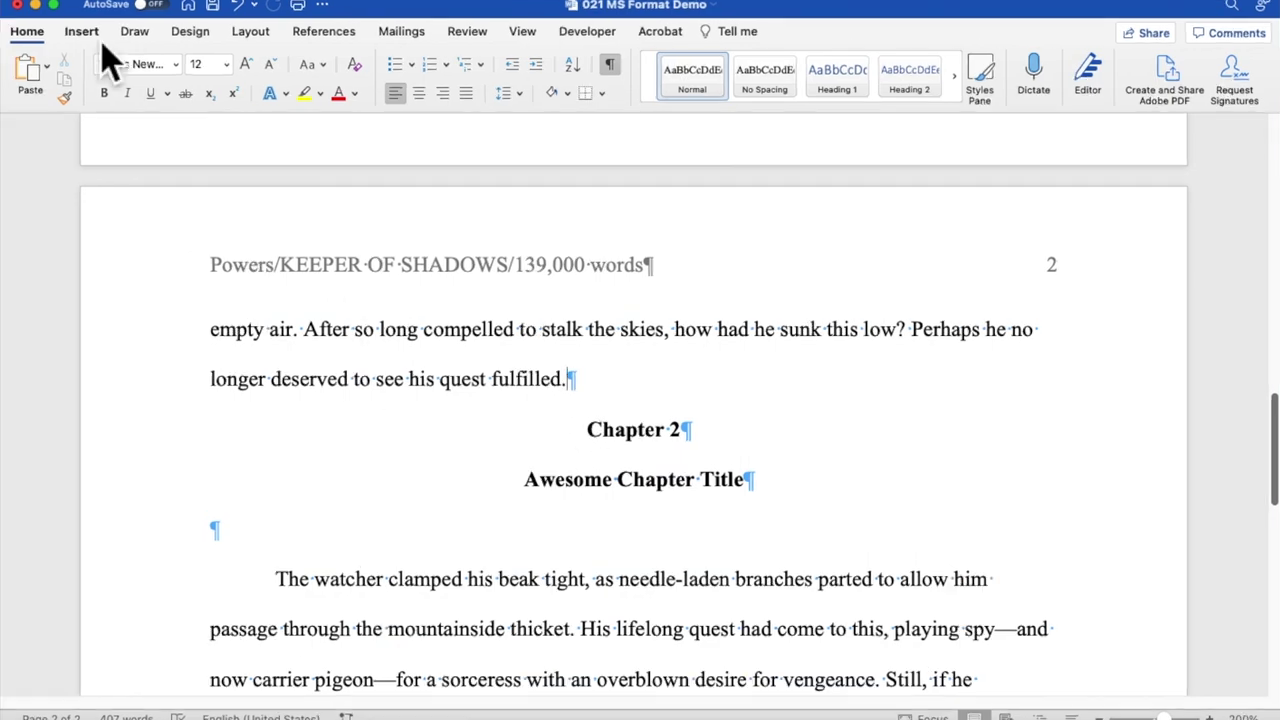
left_click(98, 42)
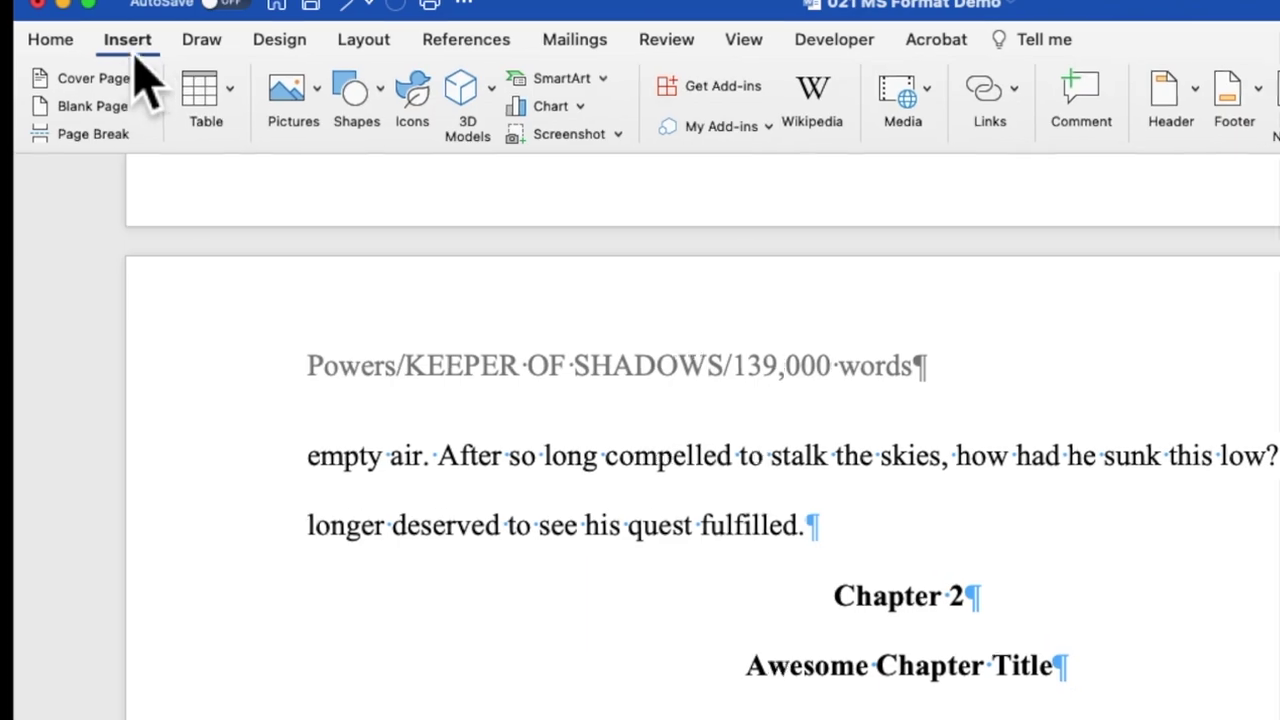
left_click(168, 196)
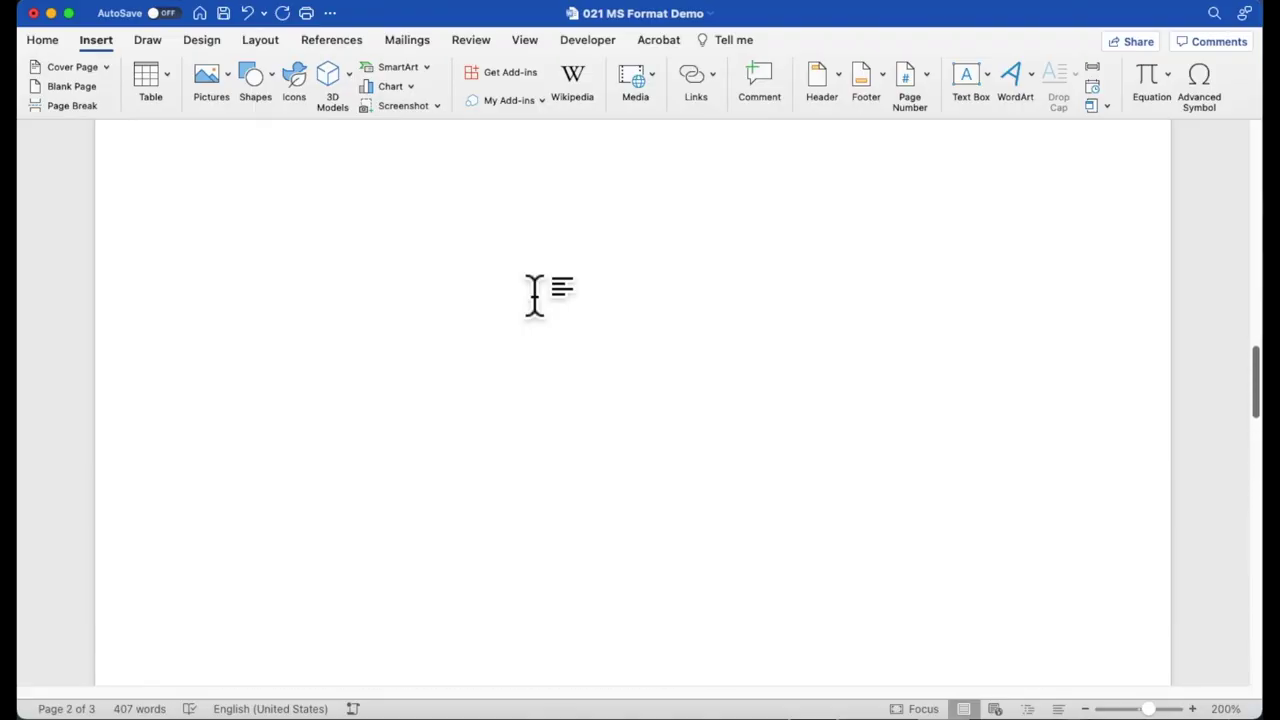
Remove the stray empty paragraph above Chapter 2 on page 3.
scroll(535, 295, "up", 5)
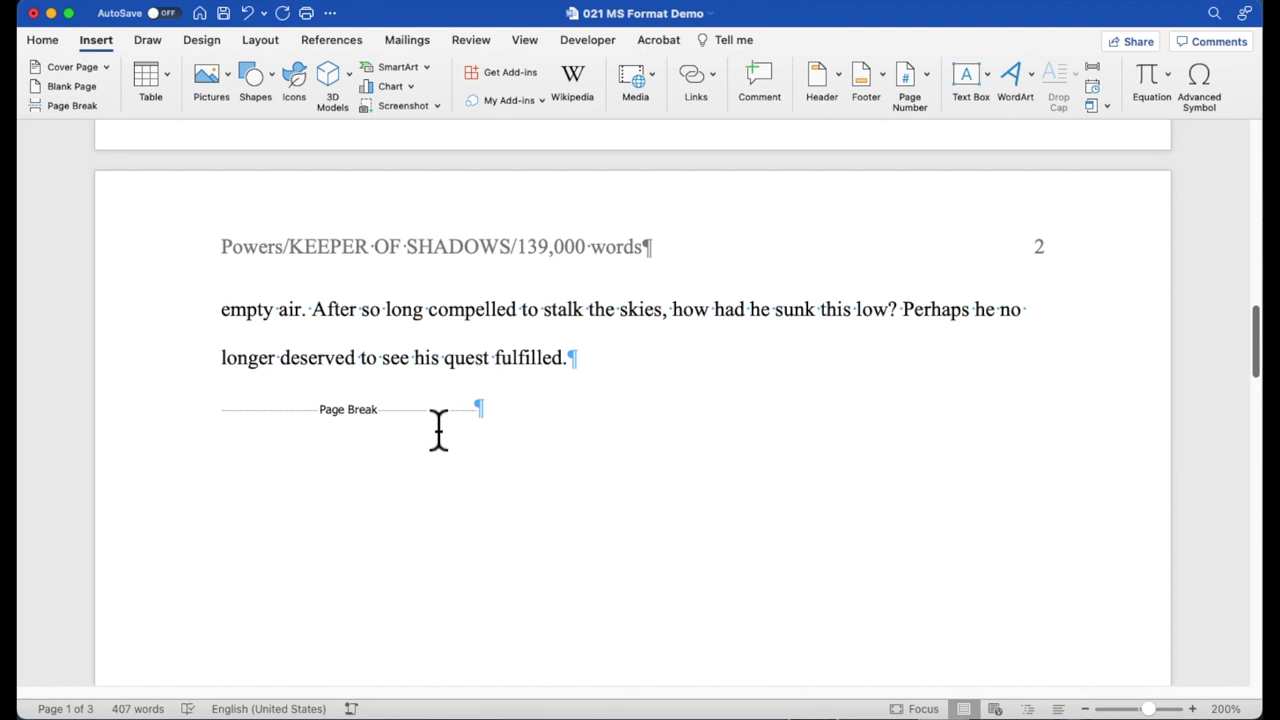
scroll(451, 440, "down", 3)
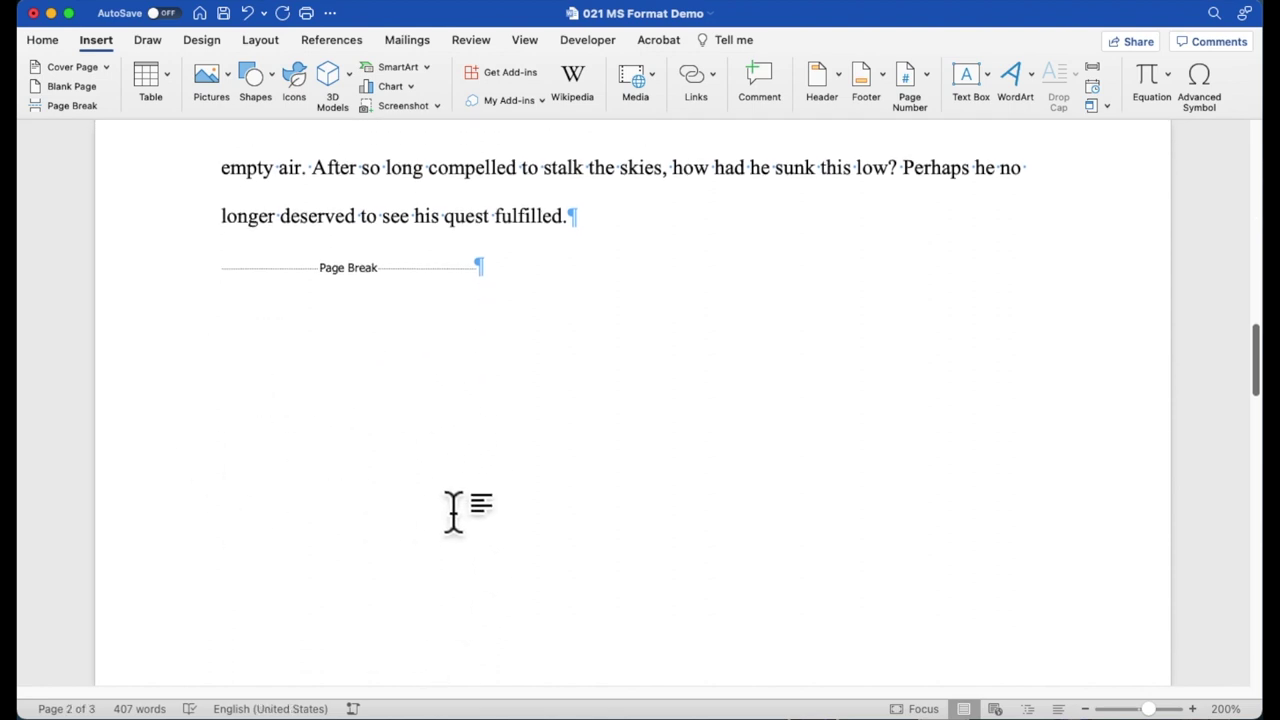
scroll(453, 512, "down", 4)
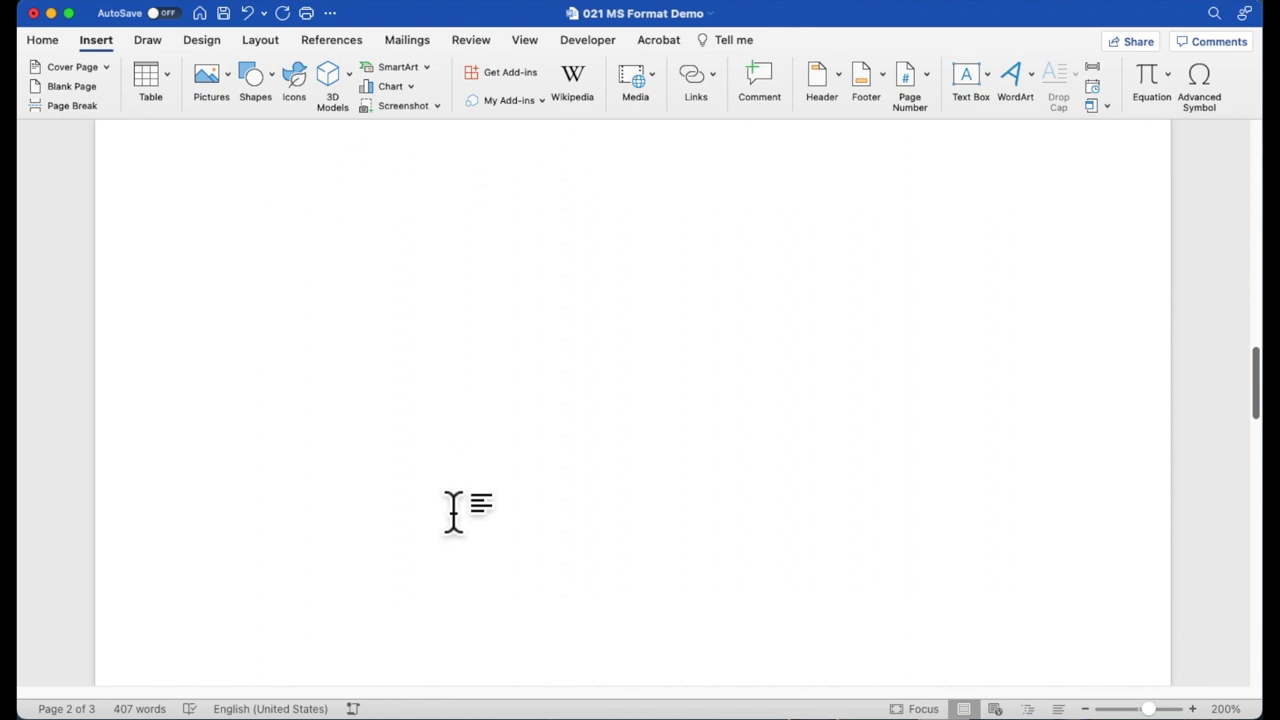
scroll(453, 512, "down", 5)
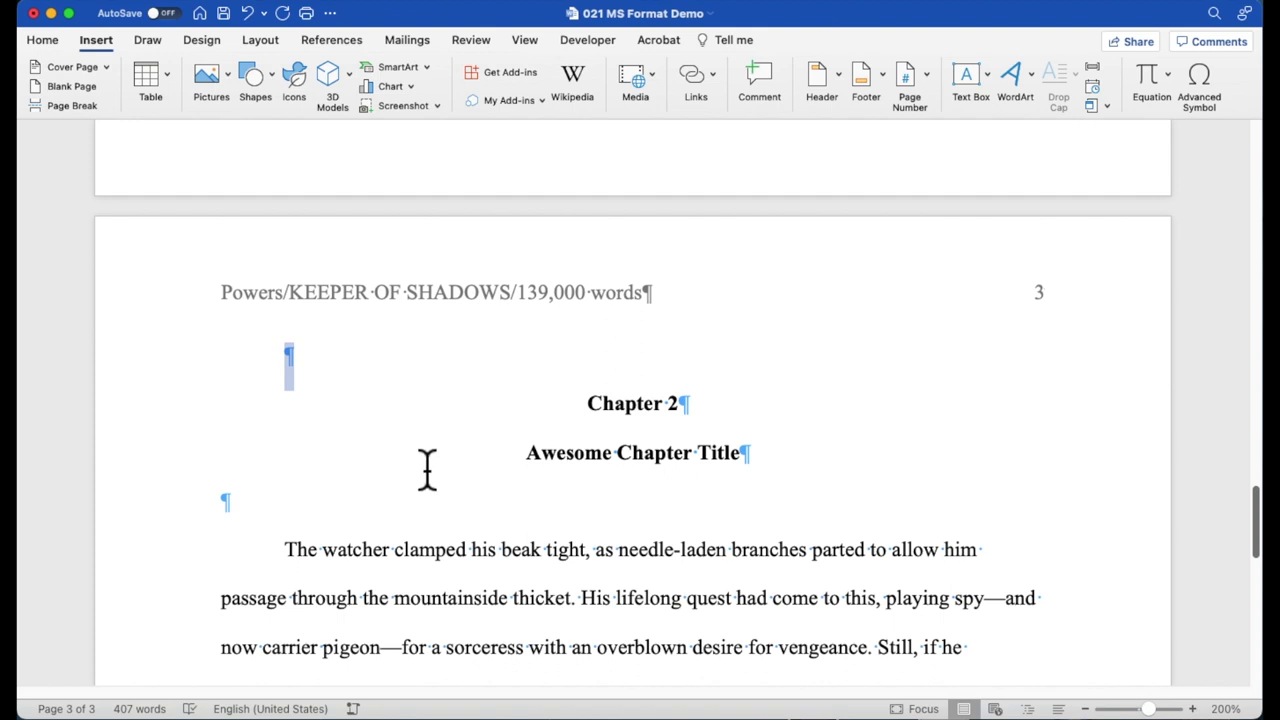
key("Delete")
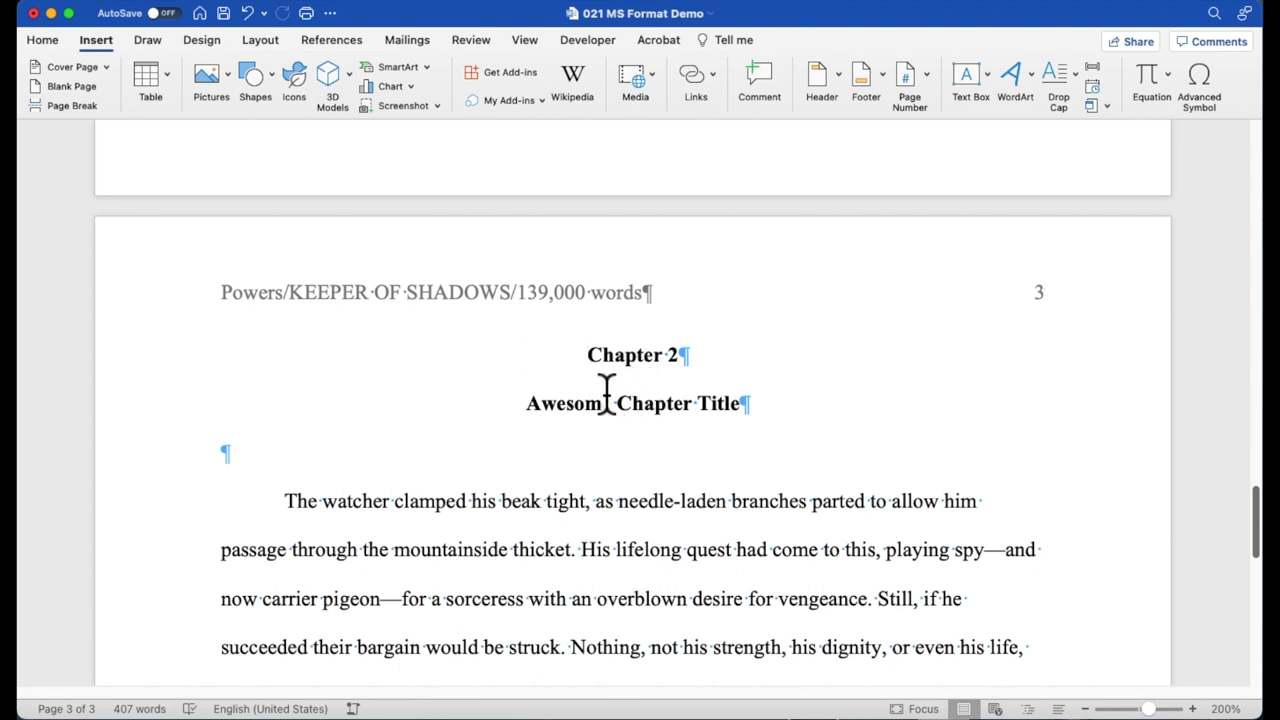
scroll(633, 375, "up", 10)
left_click_drag(579, 450, 611, 457)
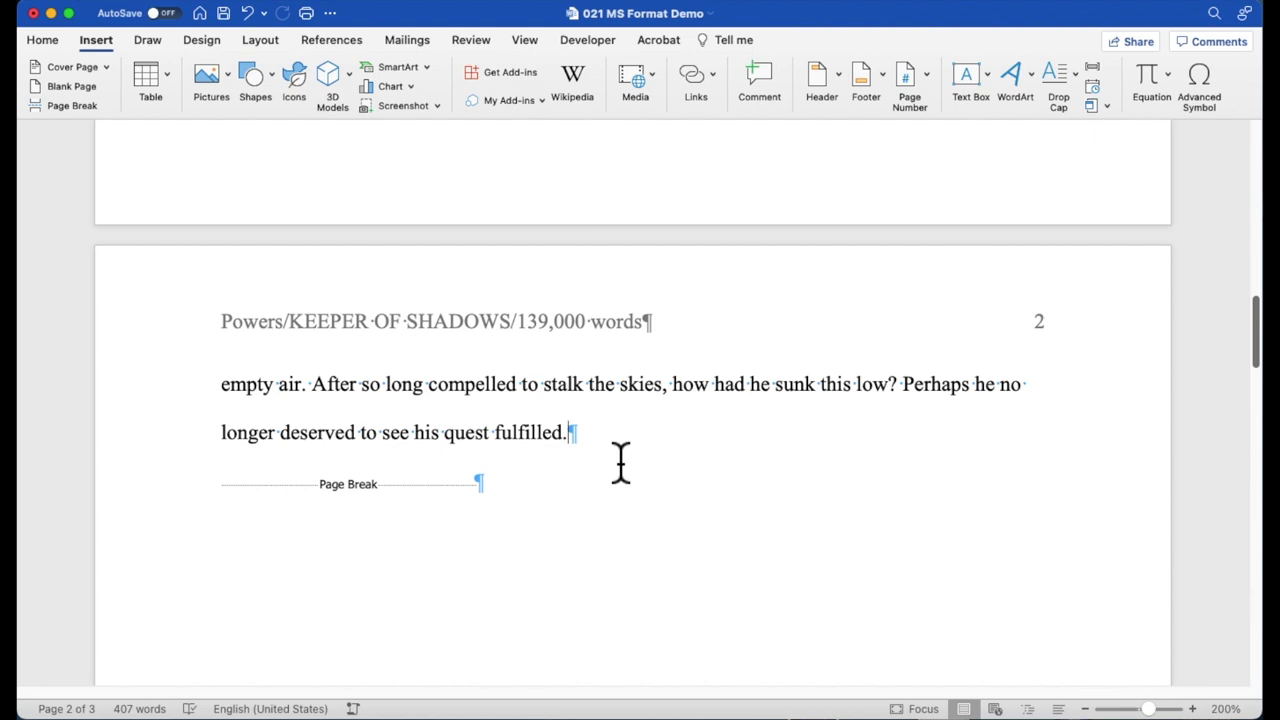
Add three filler lines 'ljljlj', 'ljdljdfusdpofu' and 'ljfdslfj' after 'fulfilled.'.
key("Return")
type("ljljlj")
key("Return")
type("ljdljdfusdpofu")
key("Return")
type("ljfdslfjdsfudsofu")
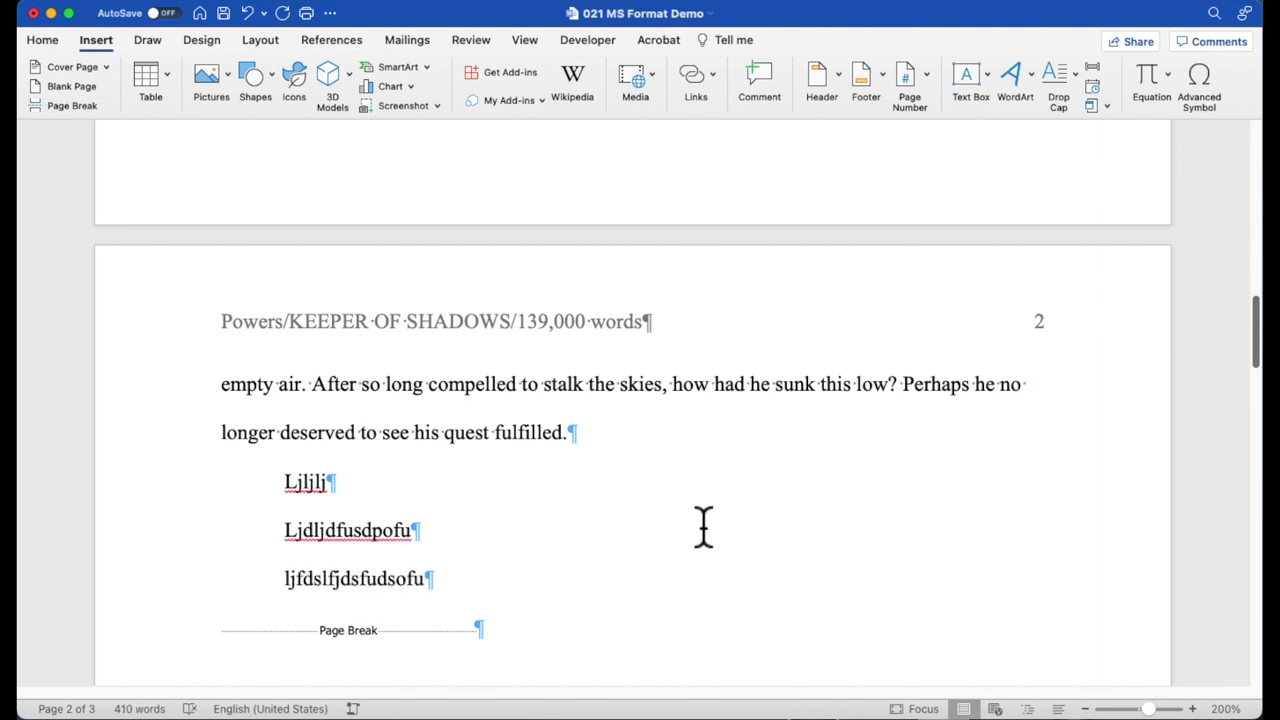
Lower the Chapter 2 heading on page 3 with empty paragraphs above it.
scroll(703, 527, "down", 5)
scroll(703, 527, "down", 3)
scroll(703, 527, "down", 6)
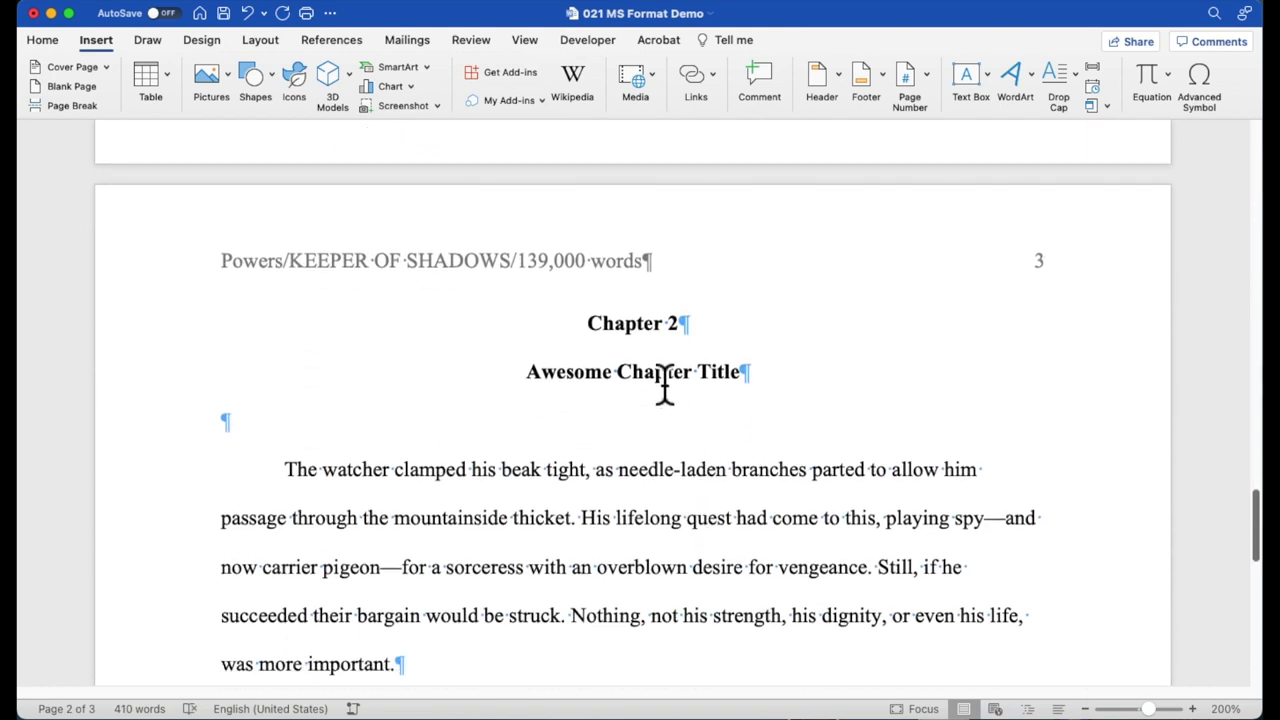
scroll(609, 331, "up", 3)
scroll(609, 400, "down", 5)
scroll(603, 322, "down", 1)
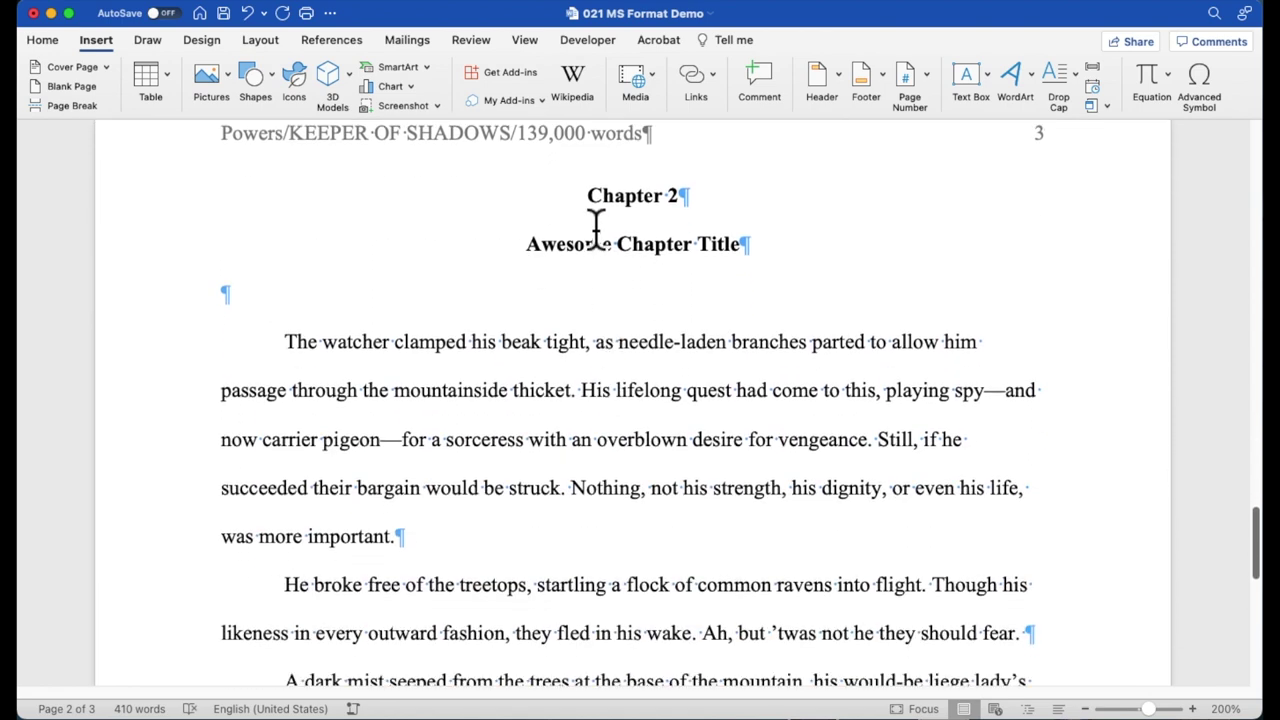
left_click(592, 215)
key("Return")
key("Return")
key("Return")
key("Return")
key("Return")
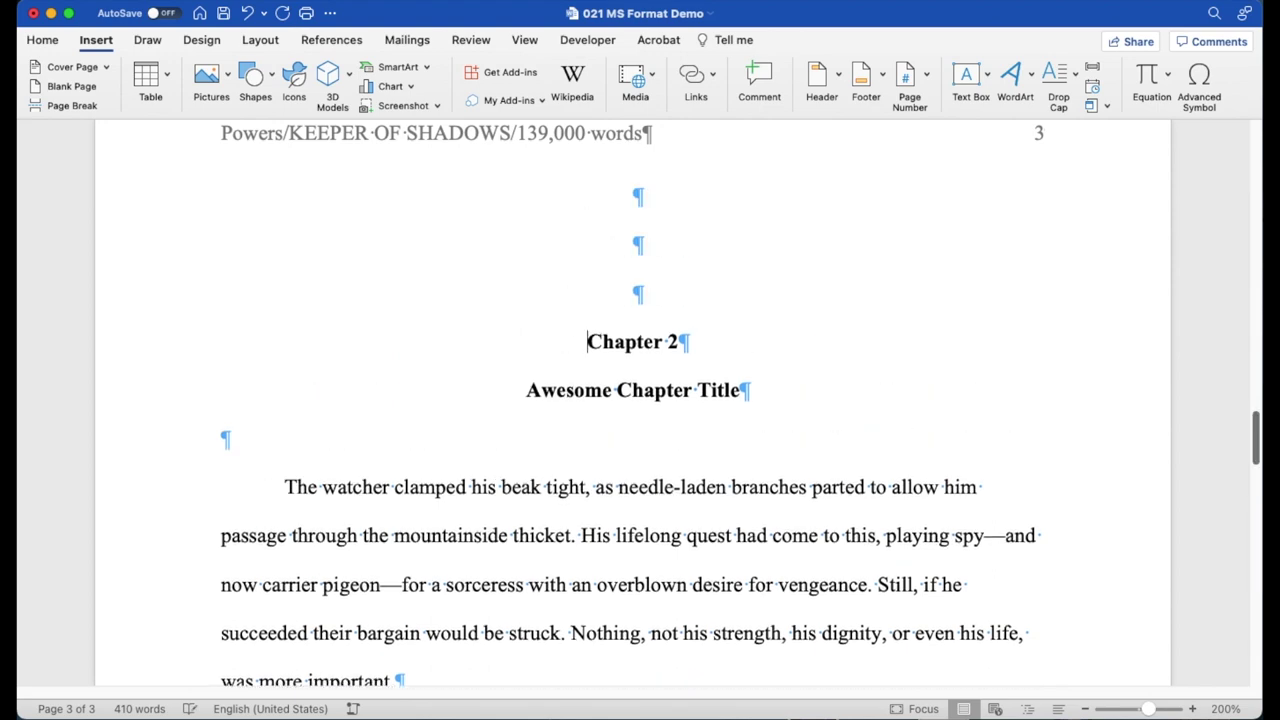